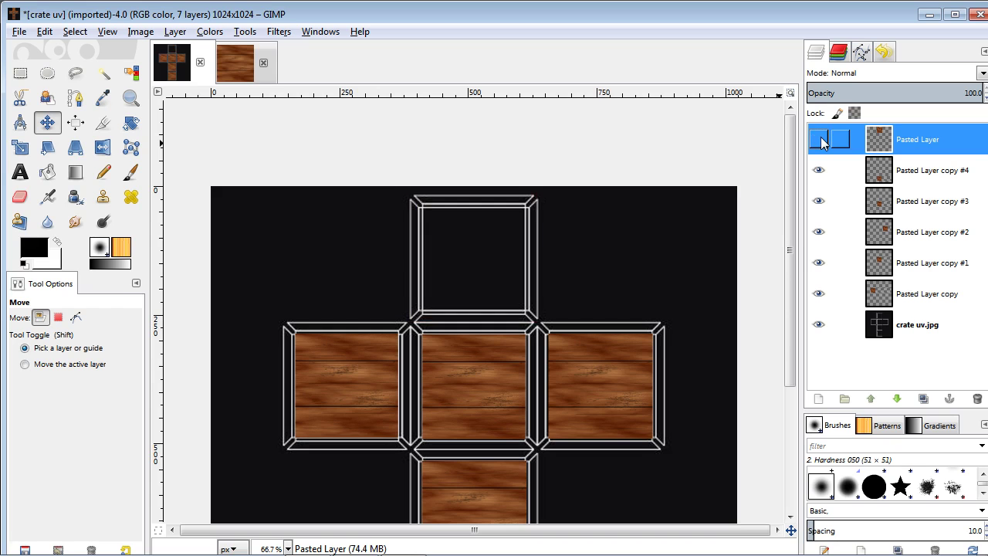
Step: Toggle the visibility of the framed plank layer on the top face to compare it with the UV outline beneath
left_click(819, 140)
left_click(820, 139)
left_click(819, 140)
left_click(820, 139)
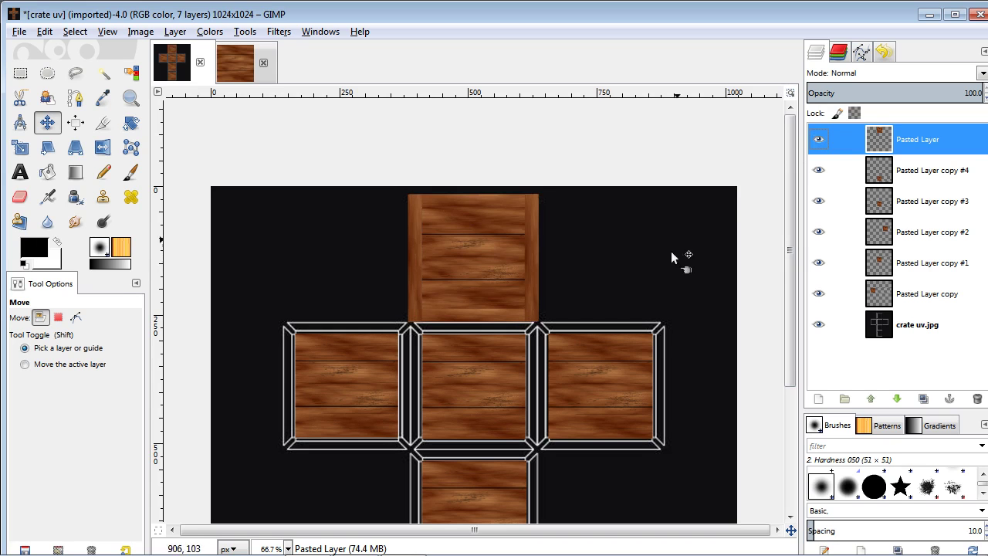
left_click(820, 139)
left_click(819, 139)
left_click(819, 140)
left_click(819, 140)
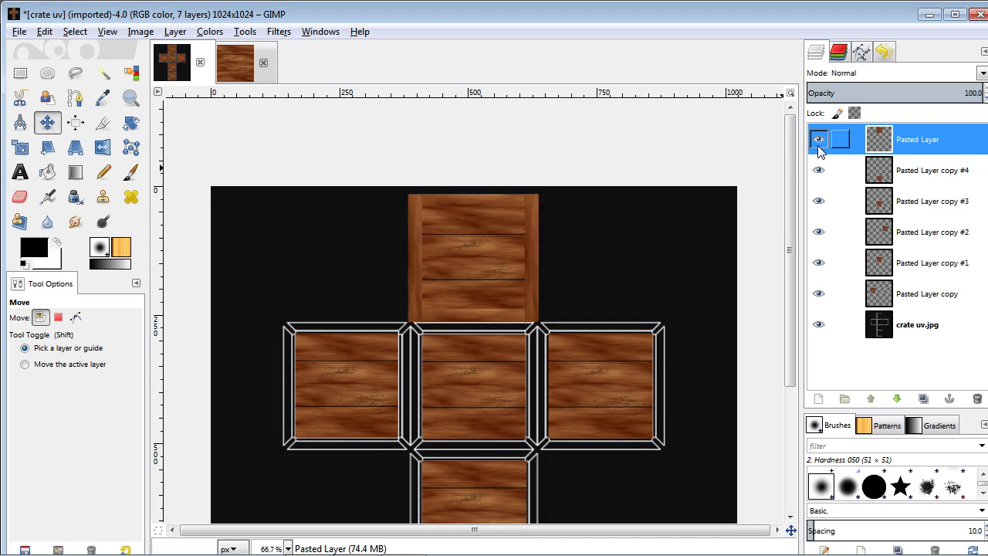
scroll(484, 393, "up", 1, "ctrl")
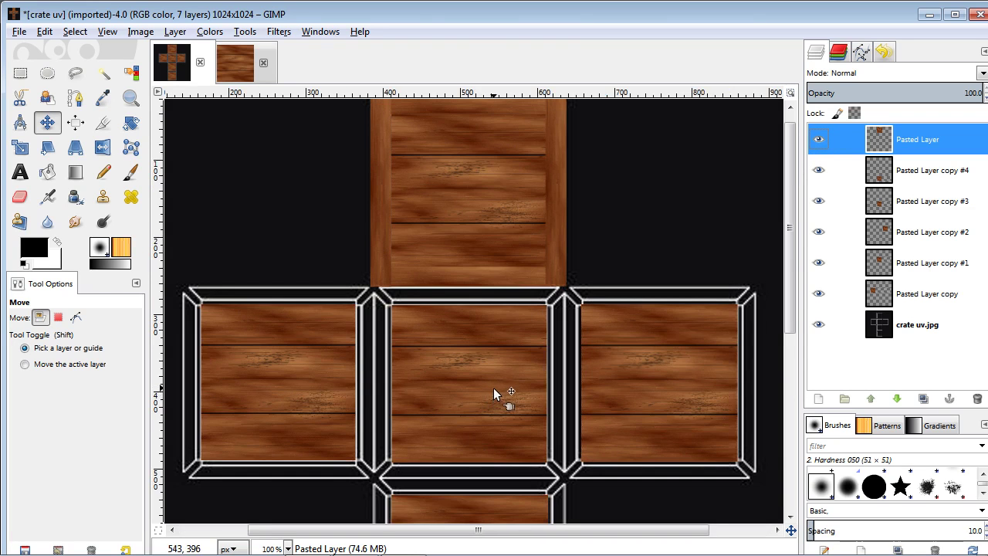
scroll(494, 388, "down", 1, "ctrl")
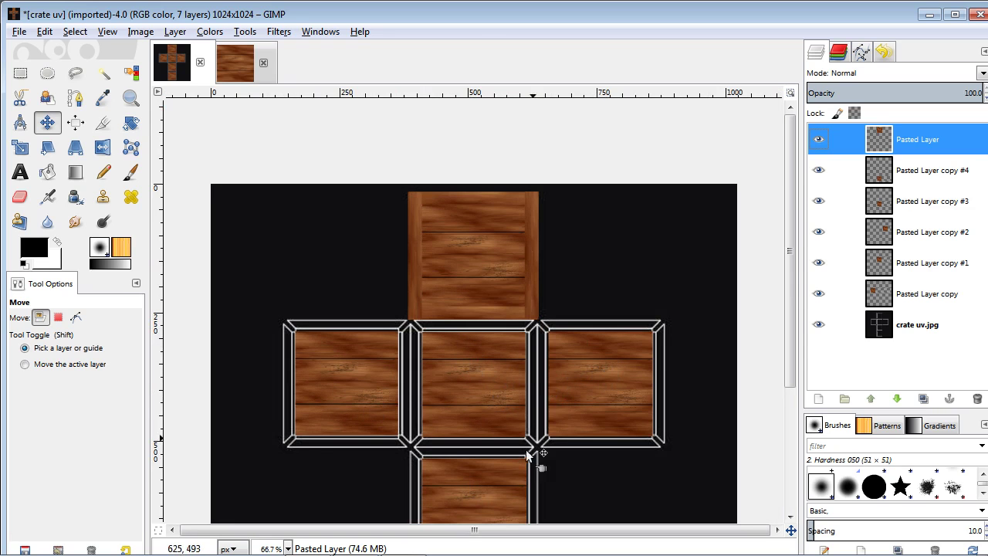
Step: Delete the five unframed plank layers, Pasted Layer copy through Pasted Layer copy #4, keeping only the framed Pasted Layer and crate uv.jpg
left_click(819, 295)
left_click(819, 295)
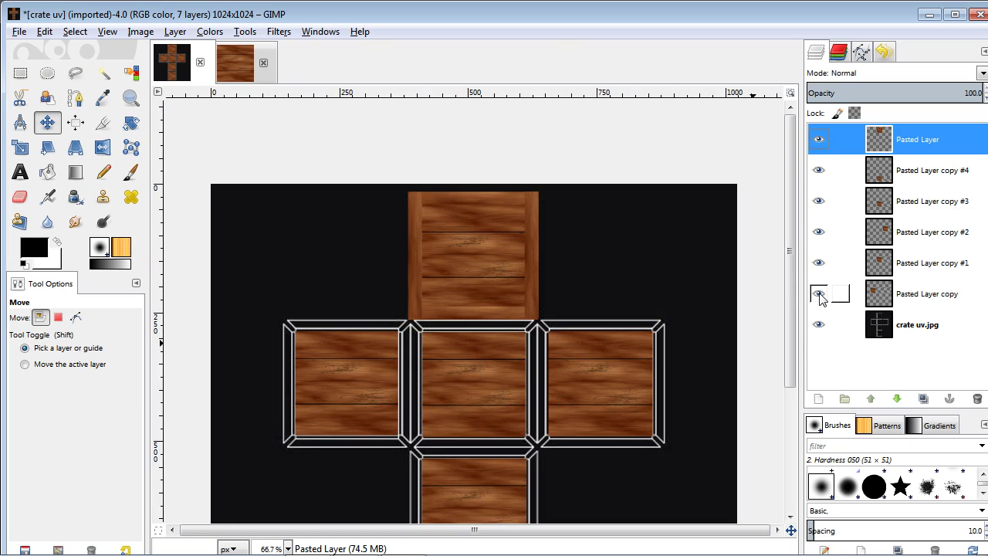
left_click(930, 297)
left_click(977, 399)
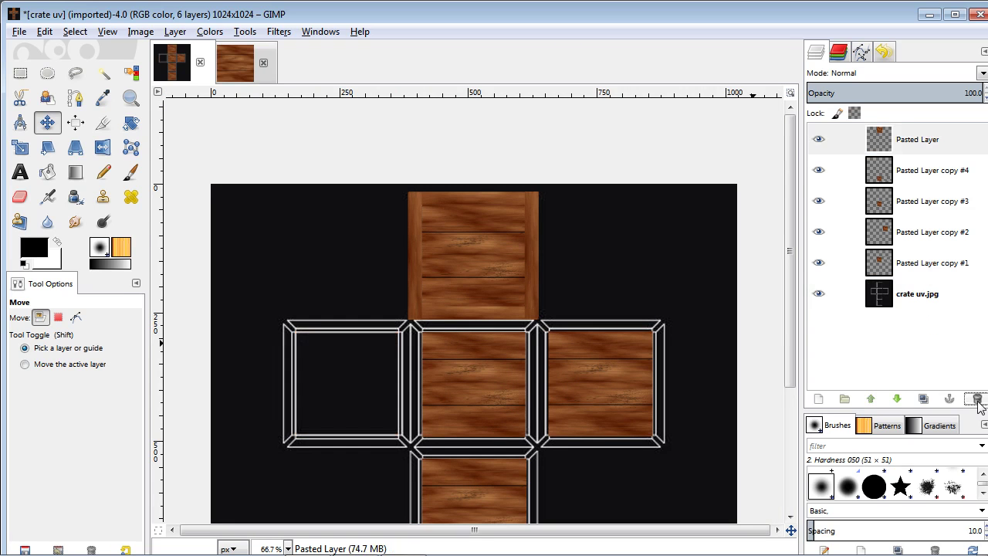
left_click(977, 399)
left_click(942, 237)
left_click(977, 399)
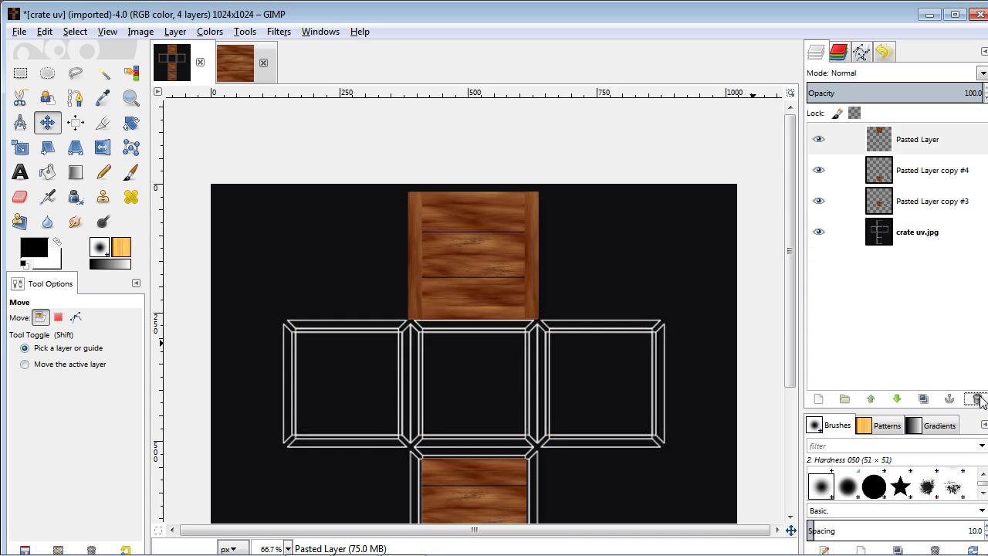
left_click(944, 207)
left_click(977, 399)
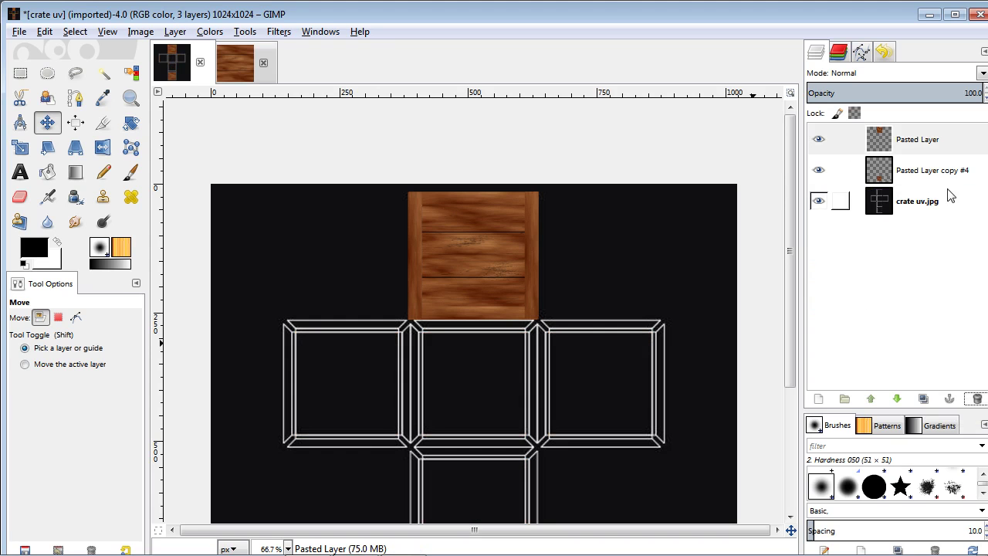
left_click(947, 173)
left_click(977, 399)
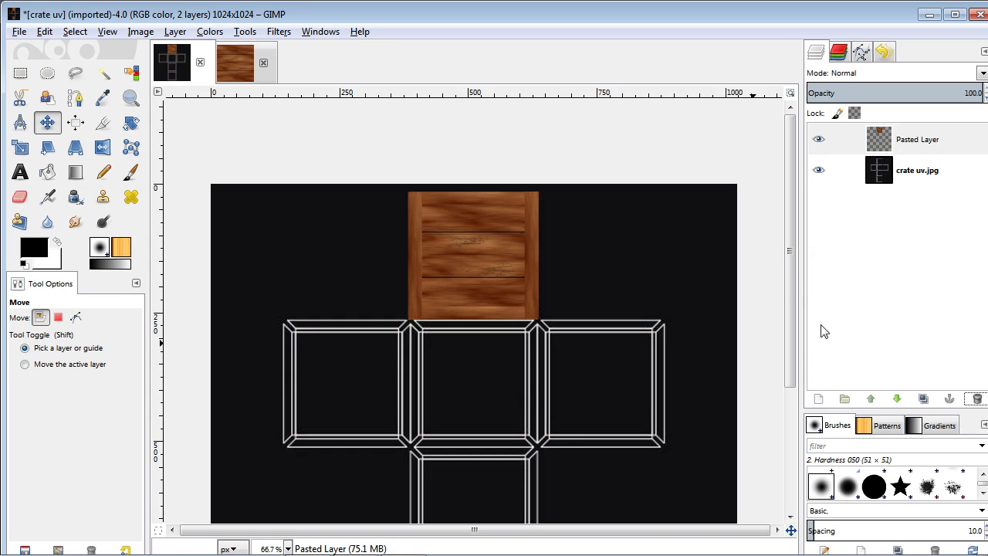
Step: Duplicate the framed Pasted Layer and move the copy over the left square of the crate UV cross
left_click(819, 142)
left_click(818, 143)
left_click(819, 142)
left_click(818, 142)
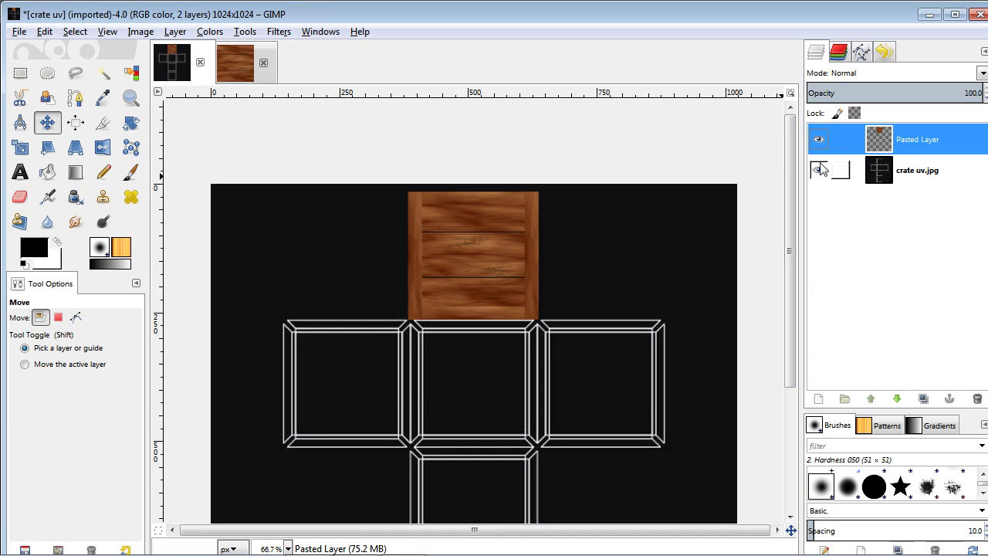
left_click(925, 399)
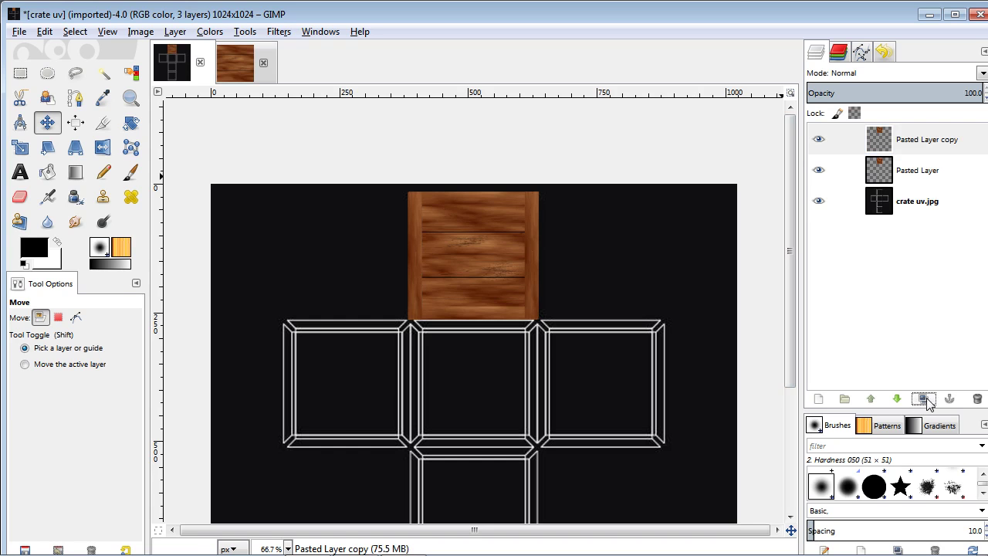
left_click_drag(471, 261, 341, 385)
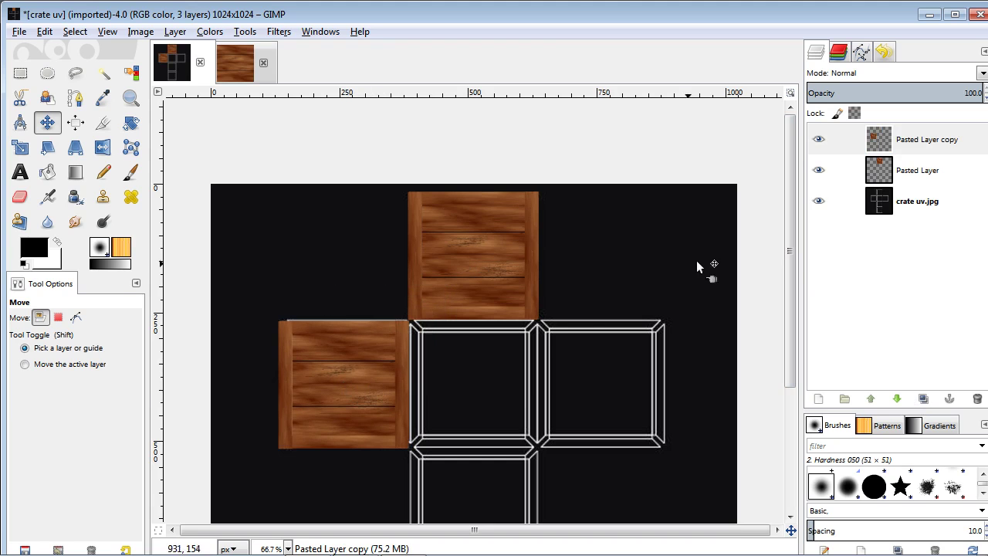
Step: Add four more duplicates of the framed plank layer and place them over the centre, right, lower and bottommost squares
left_click(923, 400)
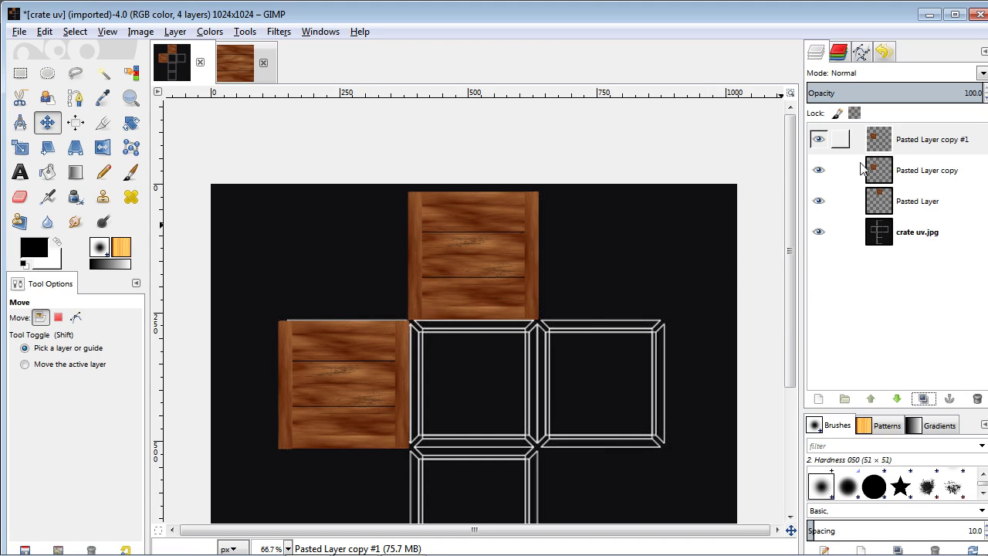
mouse_move(345, 365)
left_mouse_down()
mouse_move(477, 364)
mouse_move(574, 398)
mouse_move(597, 388)
mouse_move(609, 402)
mouse_move(481, 513)
left_mouse_up()
left_click(923, 399)
left_click(924, 399)
left_click_drag(788, 349, 792, 433)
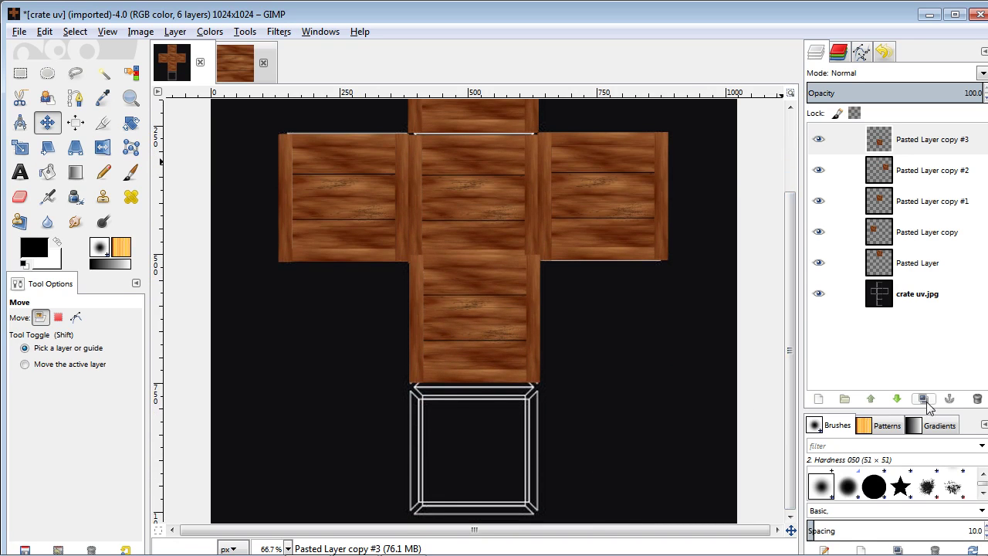
left_click(924, 400)
left_click_drag(473, 301, 485, 435)
Step: Toggle the visibility of Pasted Layer copy #3 and copy #4 to identify which face each layer covers
scroll(354, 281, "up", 1, "ctrl")
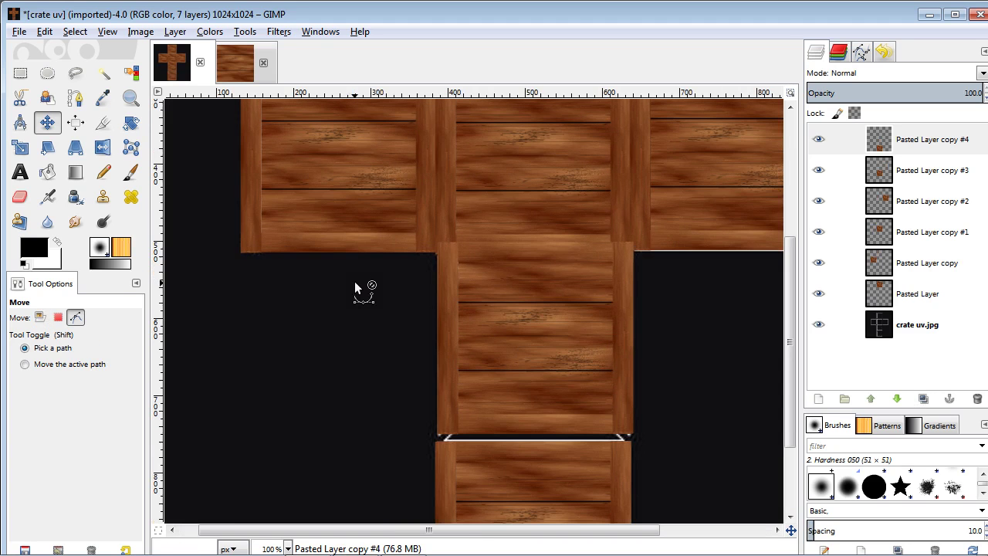
left_click_drag(787, 311, 796, 183)
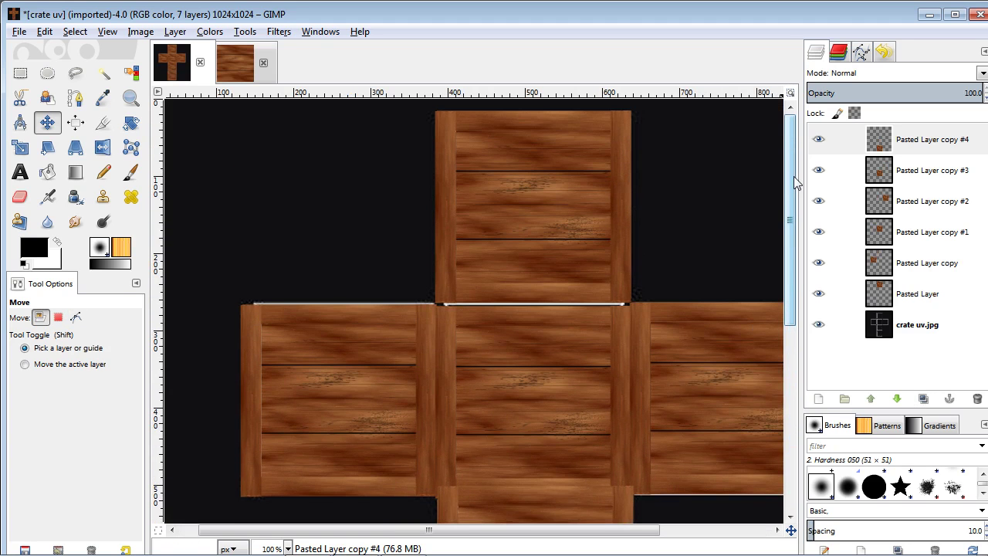
left_click(334, 363)
left_click(895, 294)
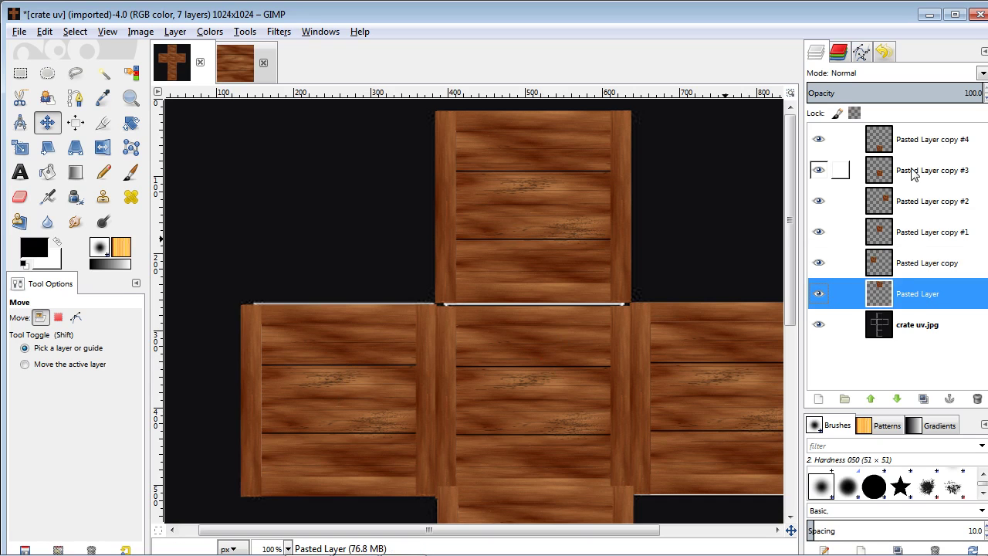
left_click(818, 170)
left_click(819, 171)
left_click(820, 141)
left_click(824, 145)
left_click(823, 170)
left_click(820, 170)
left_click(820, 171)
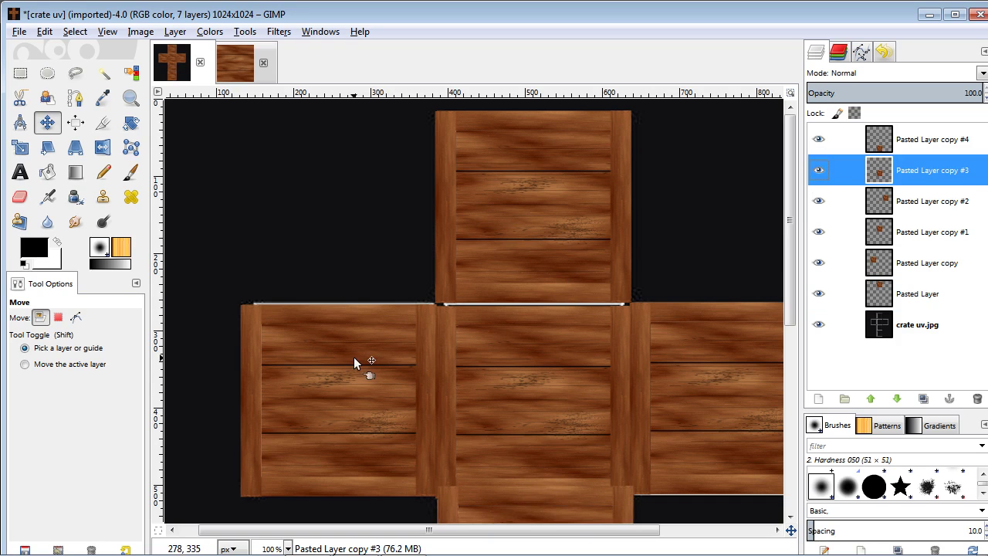
left_click_drag(354, 357, 355, 362)
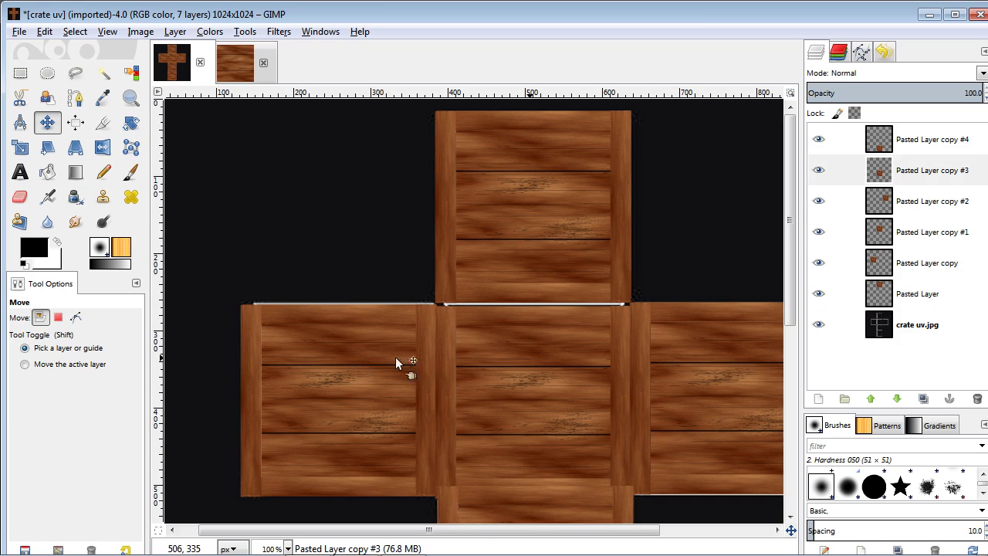
Step: Nudge the left face's layer, Pasted Layer copy, up slightly to cover the white outline along its upper edge
left_click(834, 263)
scroll(332, 405, "down", 3)
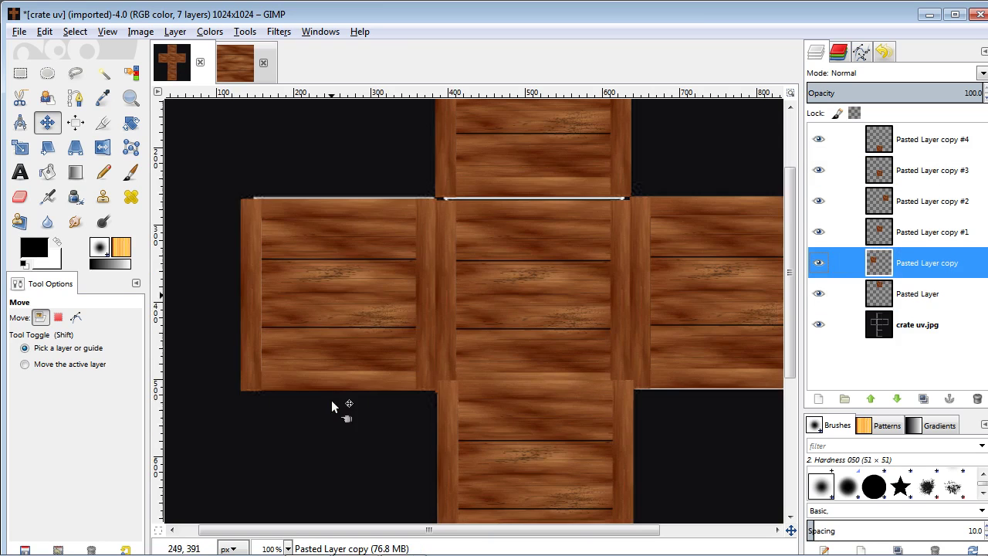
left_click(329, 326)
key("Up")
key("Up")
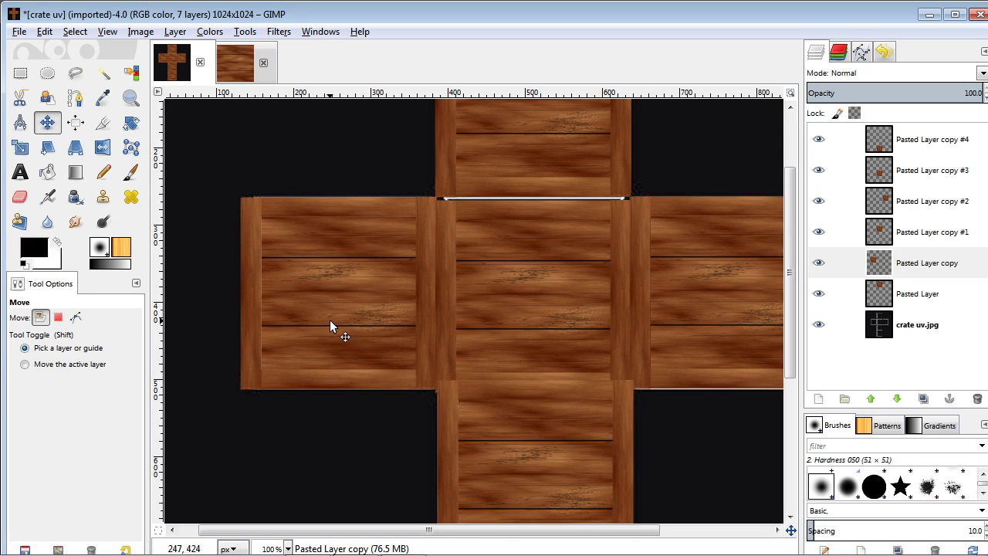
Step: Nudge the centre face's layer, Pasted Layer copy #1, up until it meets the top face and covers the white gap
left_click(927, 232)
left_click(509, 324)
key("Up")
key("Up")
key("Up")
key("Up")
key("Up")
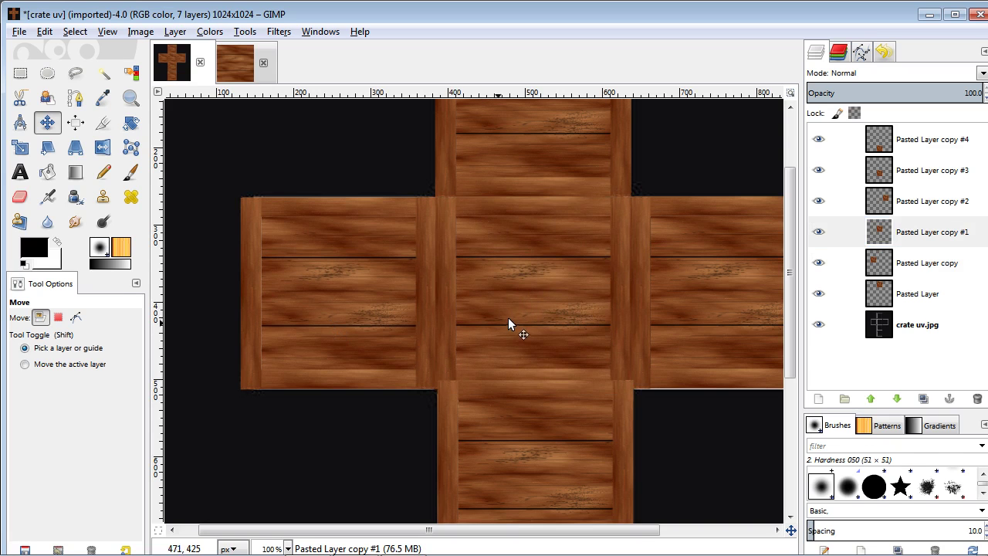
Step: Nudge the right face's layer, Pasted Layer copy #2, down slightly to cover the white outline along its lower edge
left_click(935, 204)
left_click(679, 340)
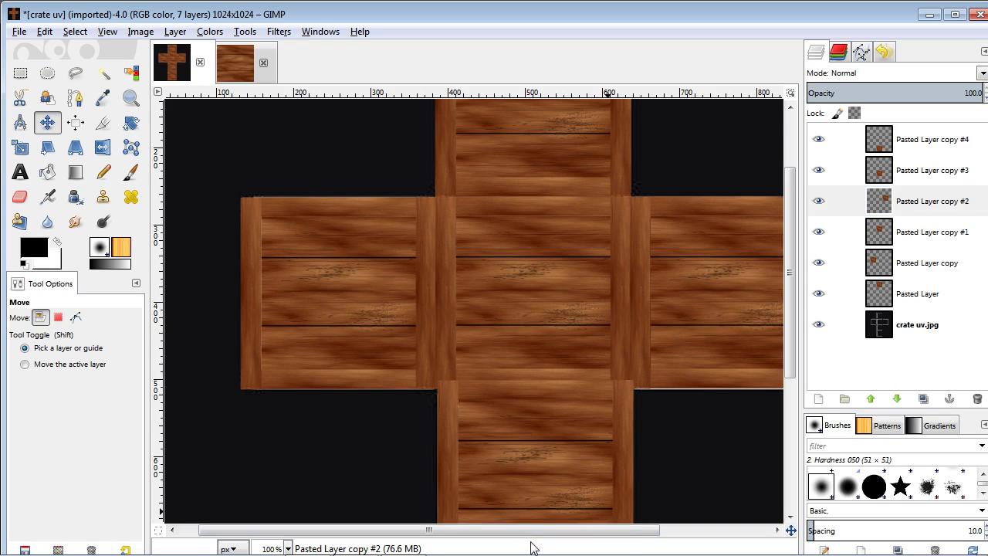
left_click_drag(536, 530, 608, 531)
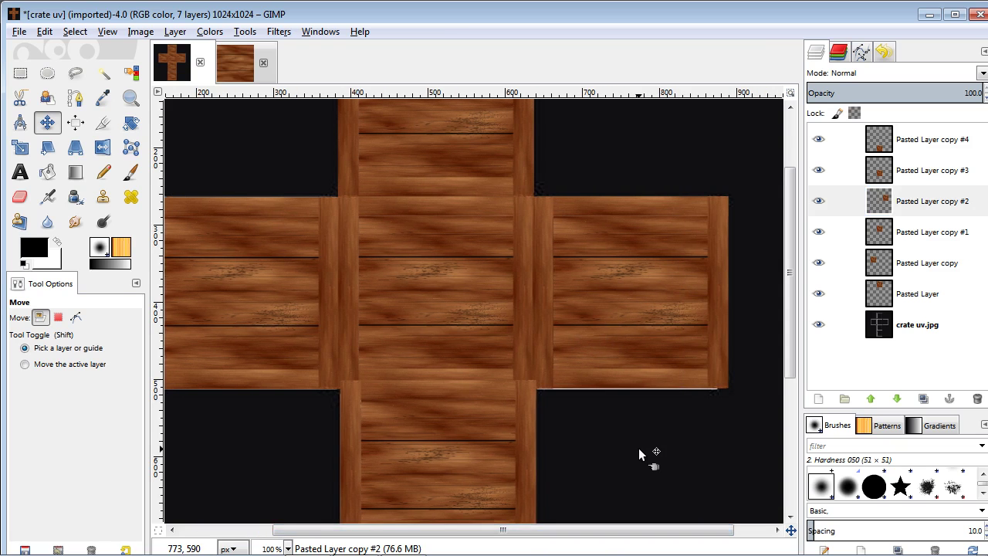
key("Down")
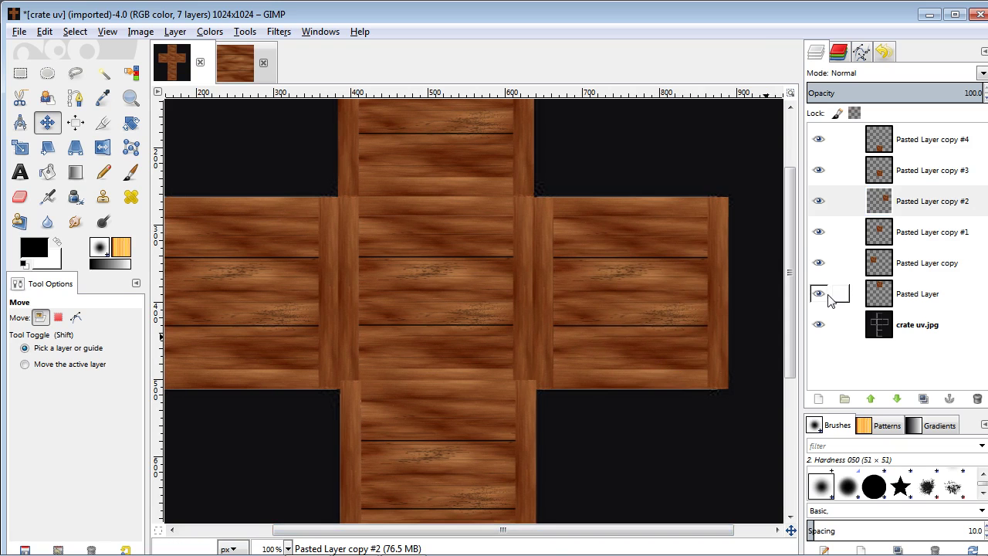
Step: Nudge Pasted Layer copy #3 down so it closes the gap between the centre face and the bottommost face
left_click(932, 170)
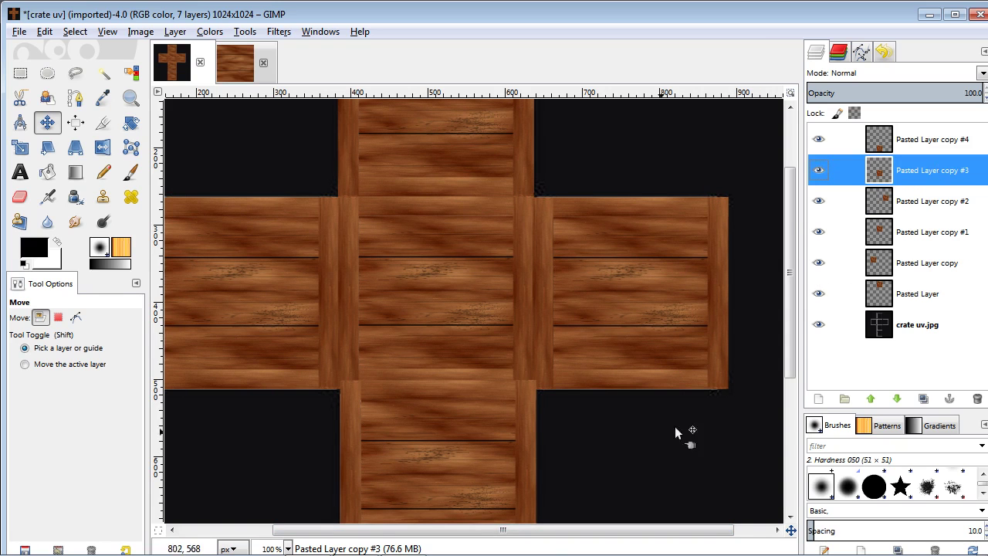
scroll(675, 426, "down", 3)
scroll(603, 439, "down", 3)
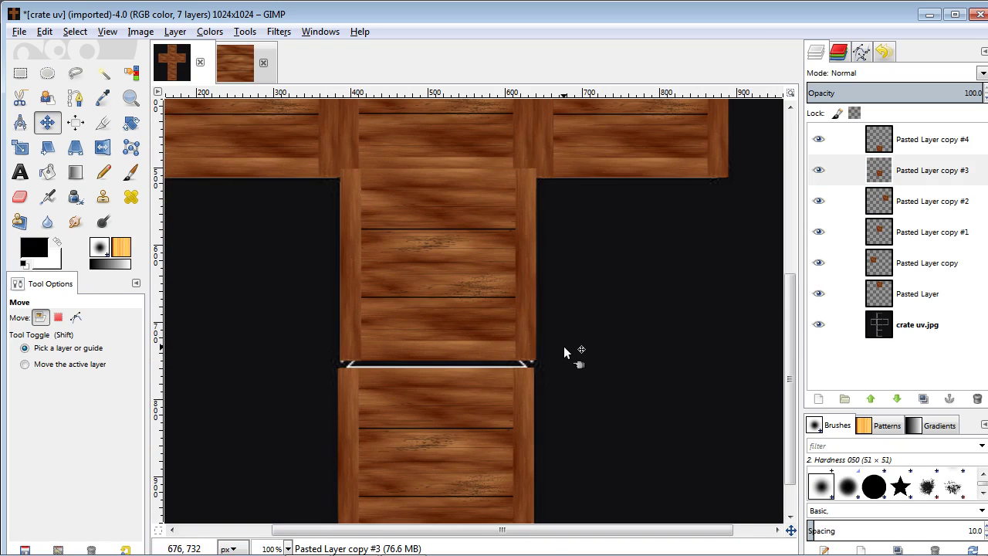
key("Down")
key("Down")
key("Down")
key("Down")
key("Down")
key("Down")
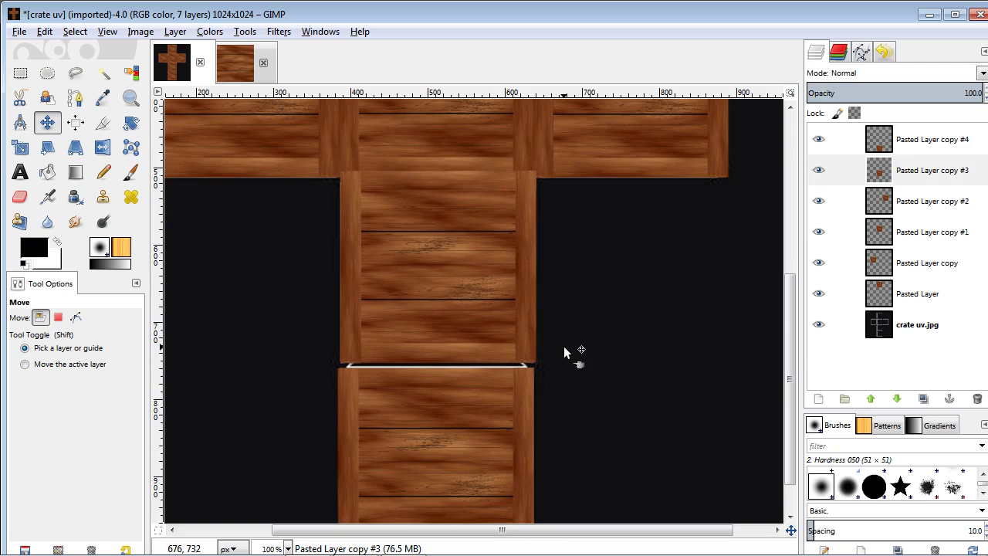
key("Down")
key("Down")
key("Down")
key("Down")
key("Down")
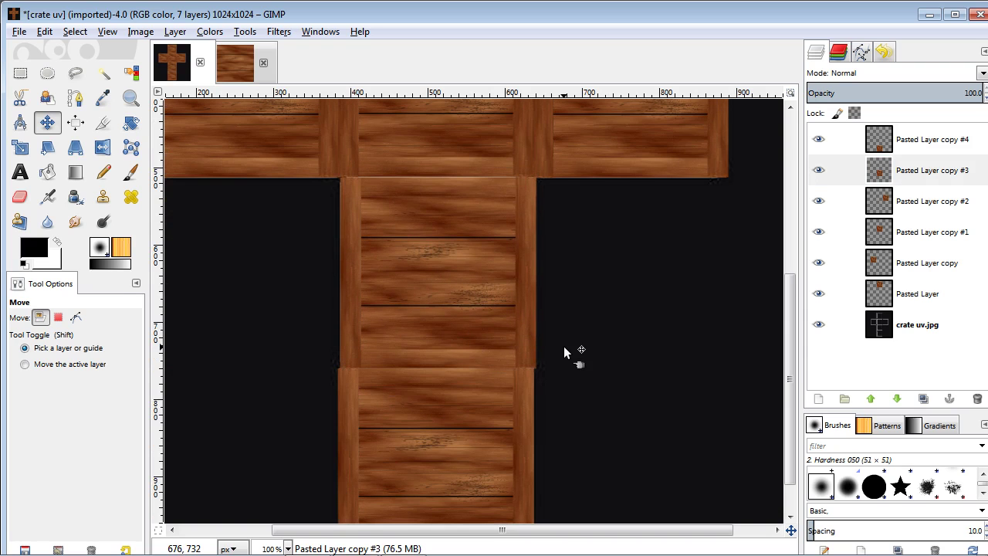
key("Up")
key("Up")
Step: Nudge Pasted Layer copy #3 left until its sides line up with the faces above and below
key("Left")
key("Left")
key("Right")
key("Left")
key("Left")
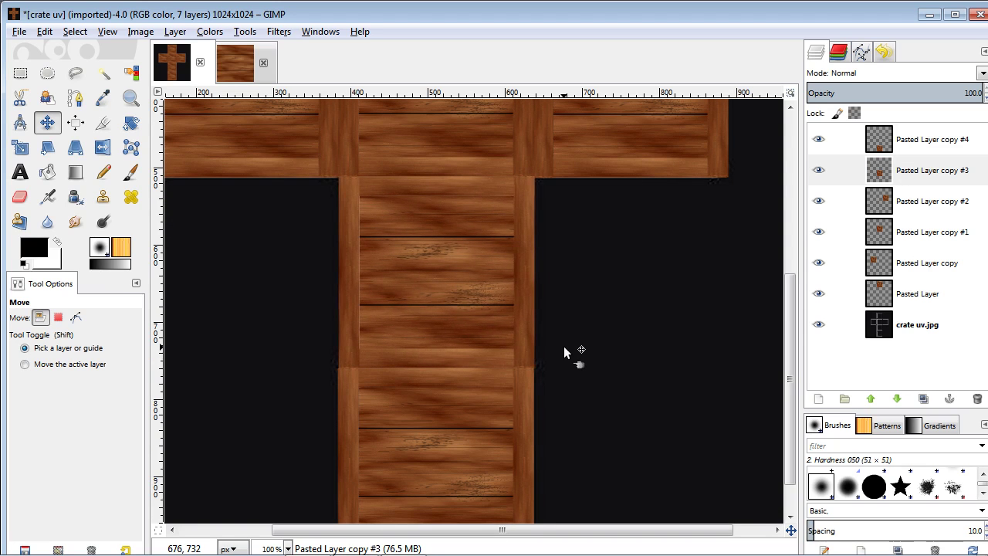
Step: Fine-tune the position of the bottommost face's layer, Pasted Layer copy #4, nudging it right to align with the face above
left_click(941, 138)
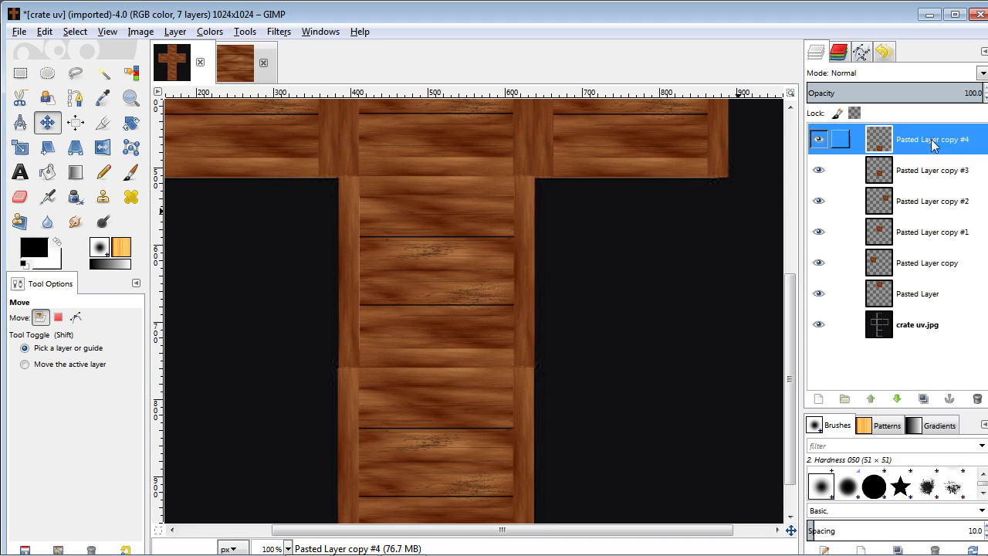
left_click(447, 430)
scroll(567, 396, "down", 2)
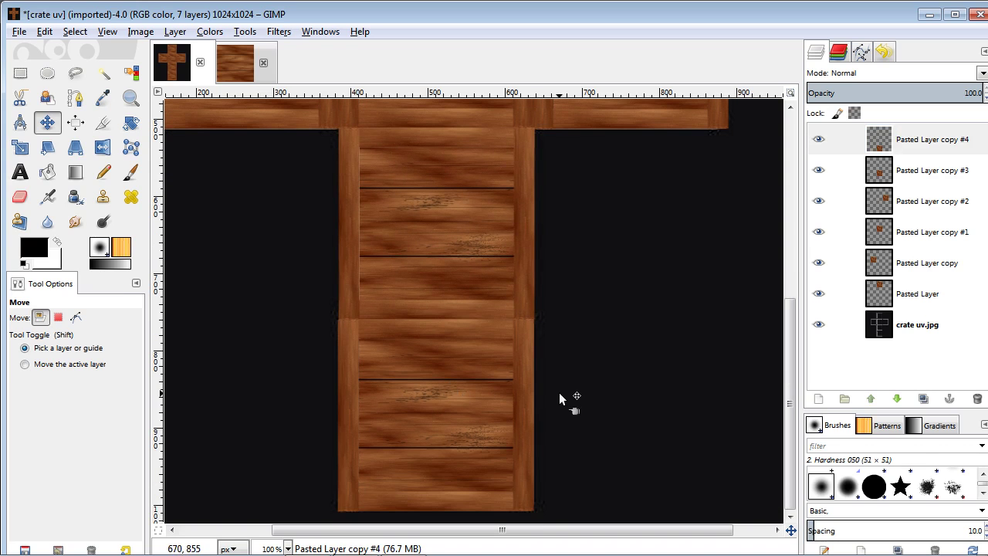
key("Down")
key("Down")
key("Down")
key("Up")
key("Up")
key("Up")
key("Right")
key("Right")
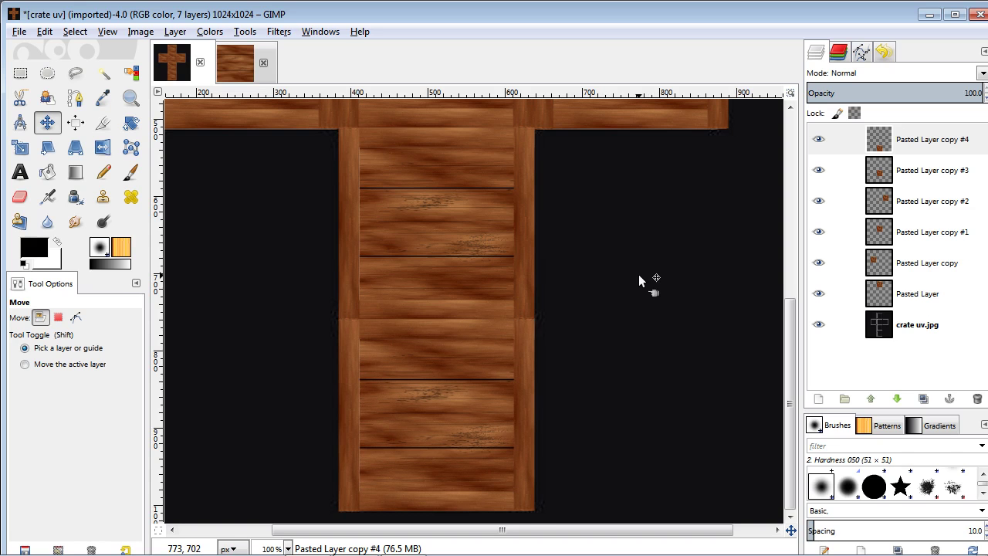
scroll(638, 274, "up", 4)
scroll(319, 312, "up", 1)
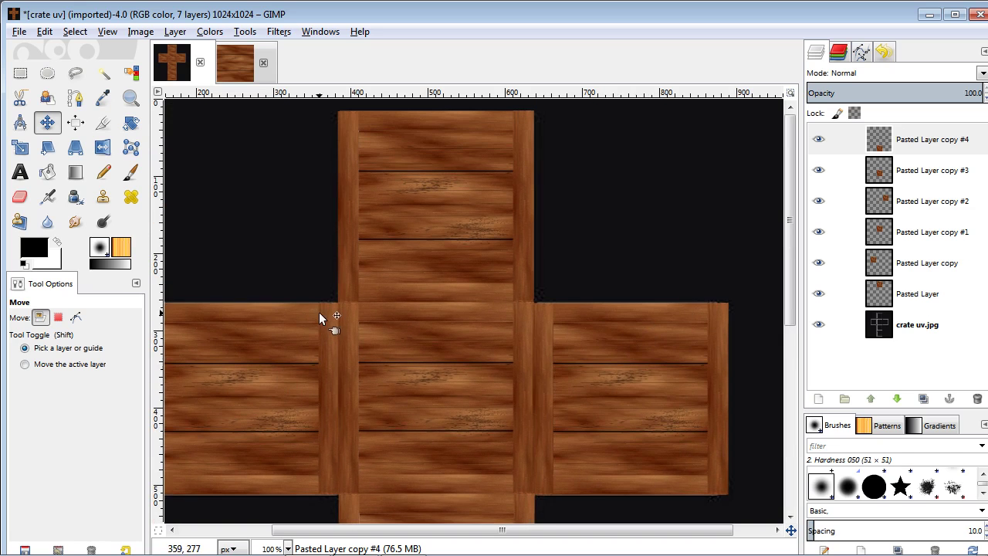
scroll(318, 312, "down", 1)
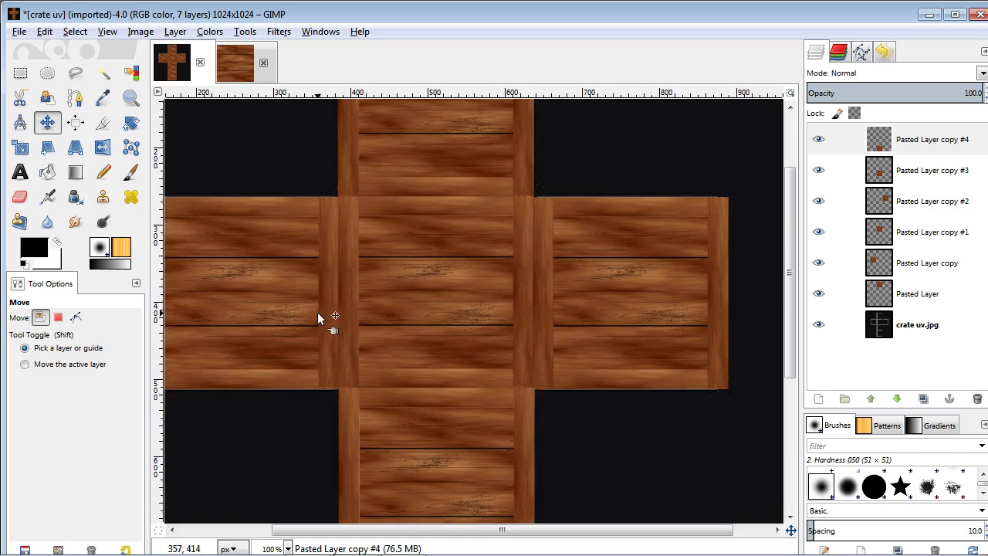
Step: Stretch the right face's layer, Pasted Layer copy #2, slightly downward with the Scale tool to make it a little taller
left_click(643, 298)
left_click(643, 302)
left_click(643, 301)
left_click(627, 315)
left_click(931, 207)
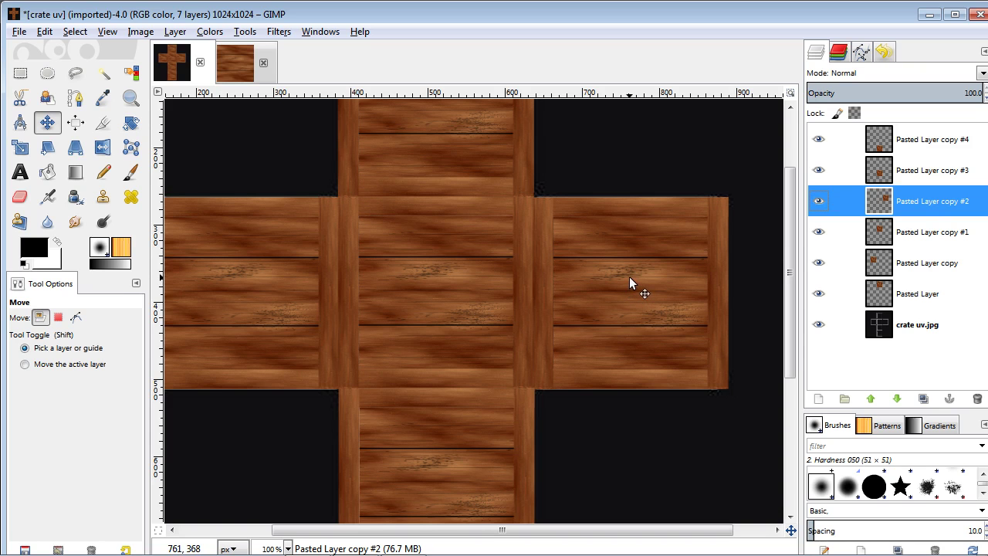
key("shift+s")
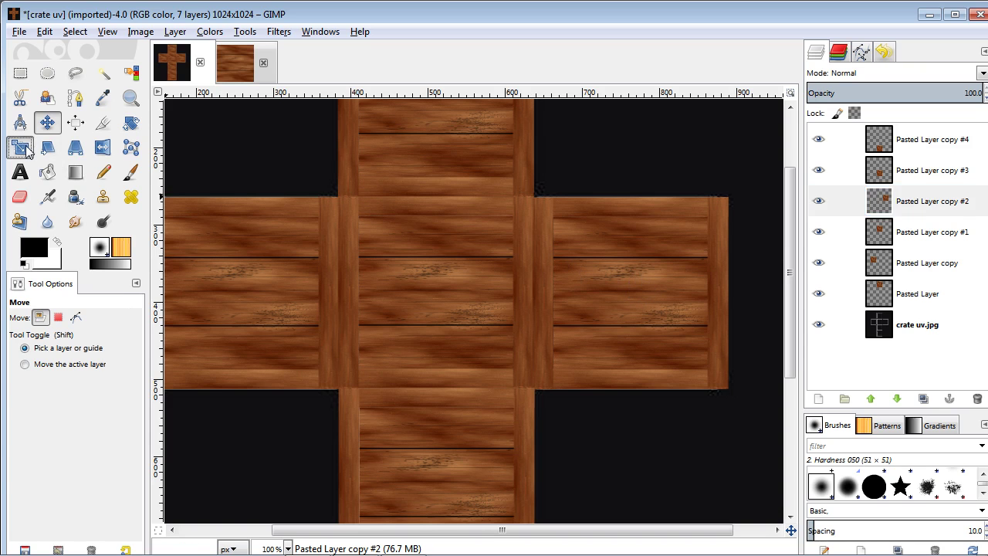
left_click(634, 332)
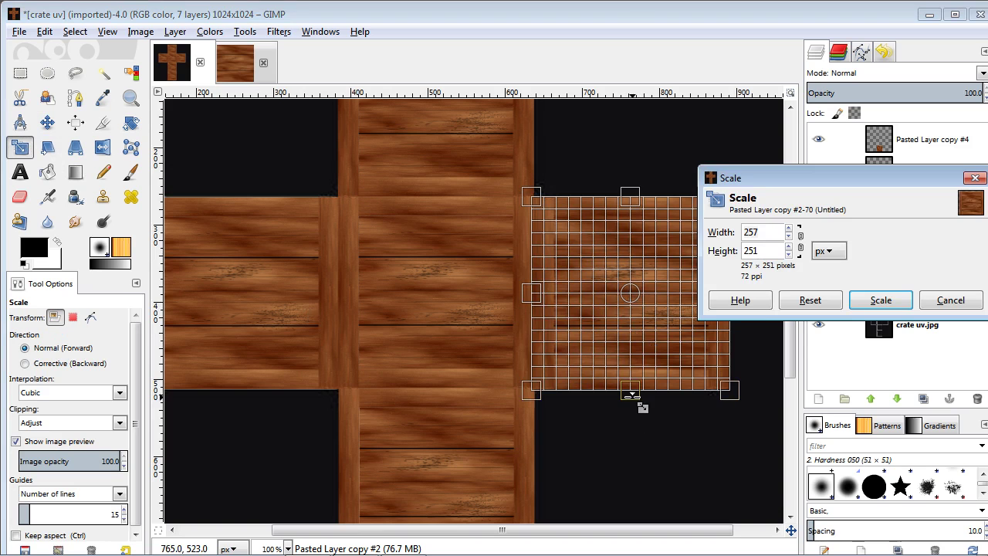
left_click_drag(633, 399, 633, 402)
left_click(879, 300)
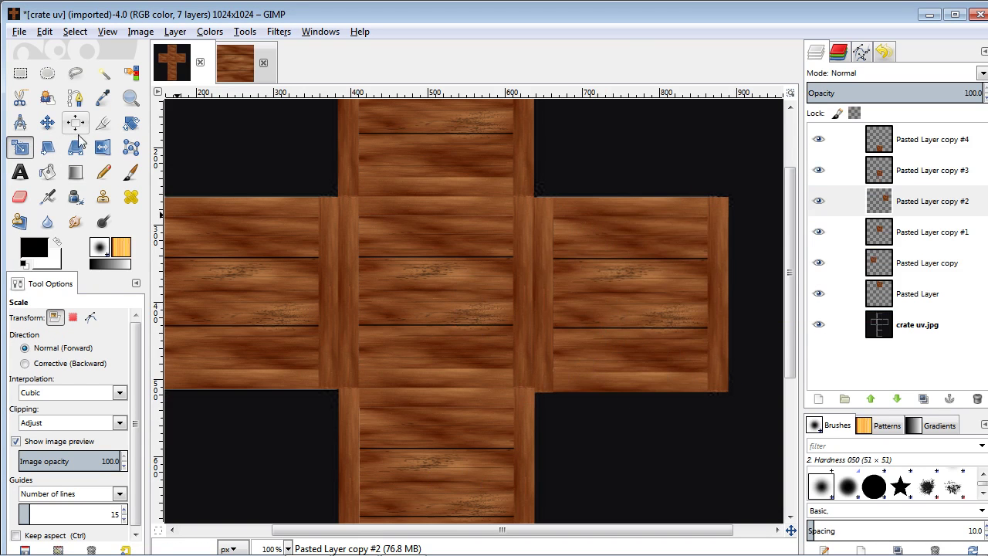
Step: Nudge Pasted Layer copy #2 up slightly so it covers the outline along the right face's upper edge
left_click(48, 122)
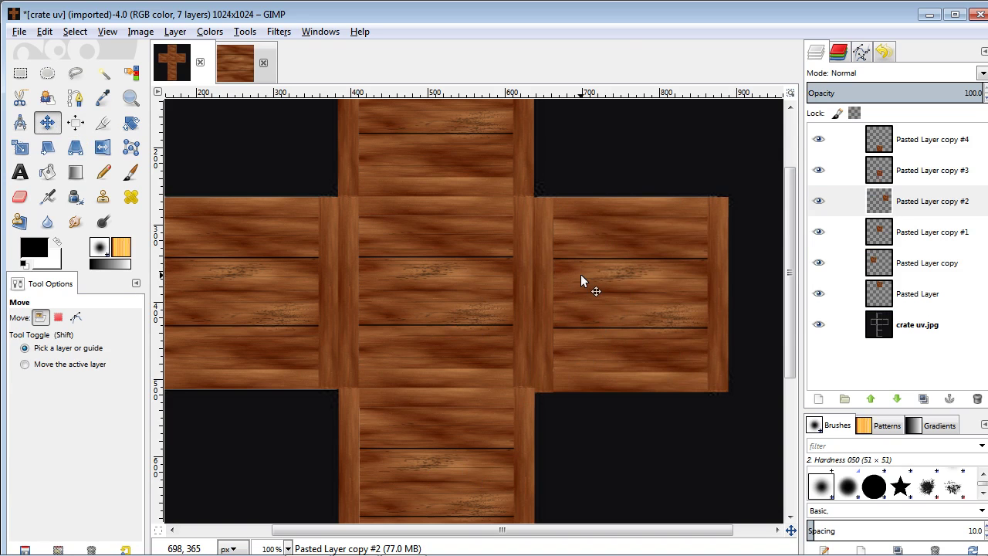
key("Up")
key("Up")
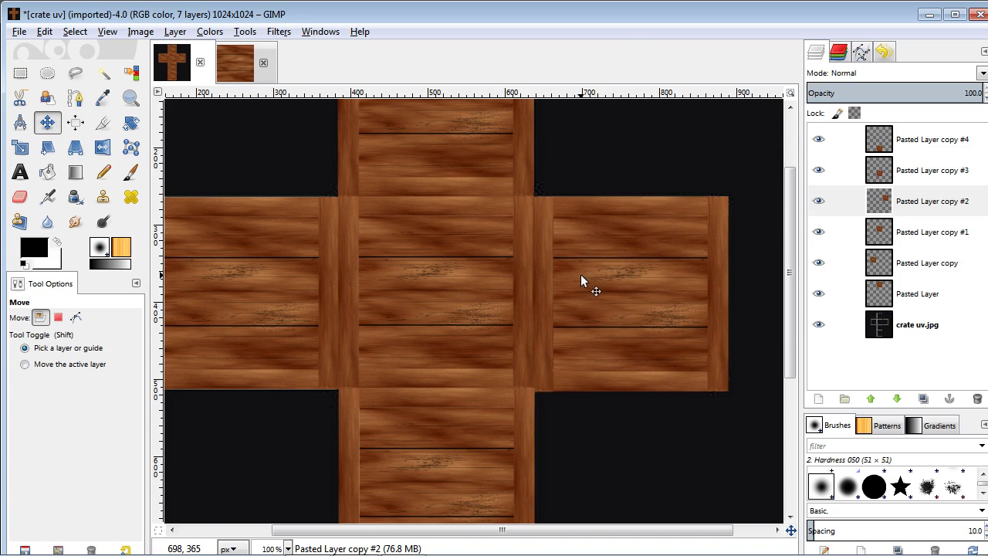
Step: Scale the left face's layer, Pasted Layer copy, to 257 × 253 pixels and nudge it up to cover the outline above it
left_click_drag(498, 528, 406, 529)
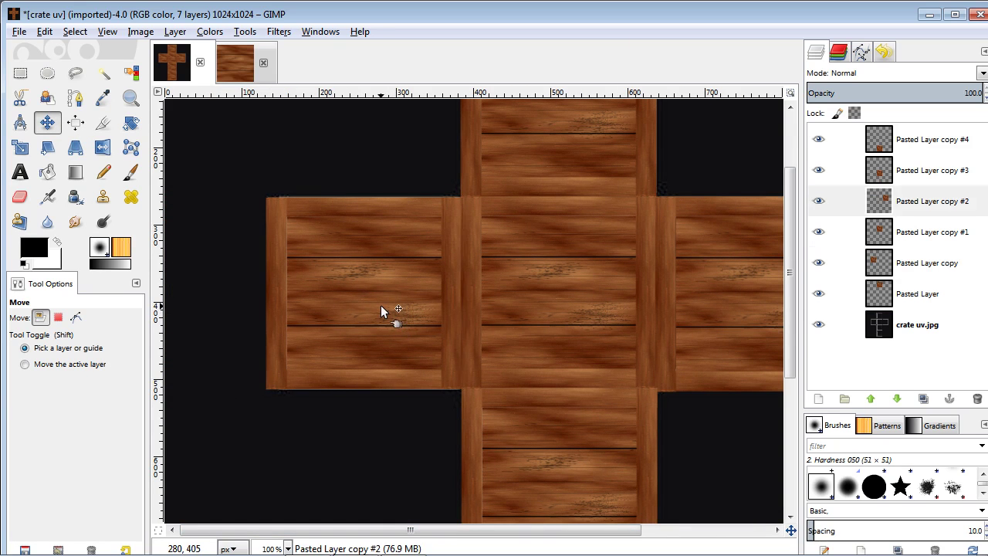
left_click(936, 268)
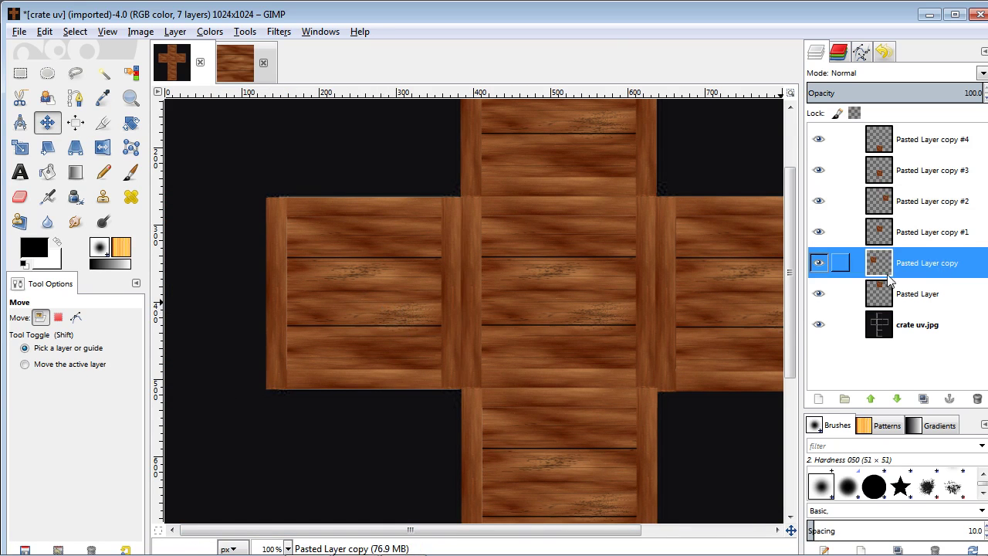
left_click(315, 349)
key("Up")
key("Down")
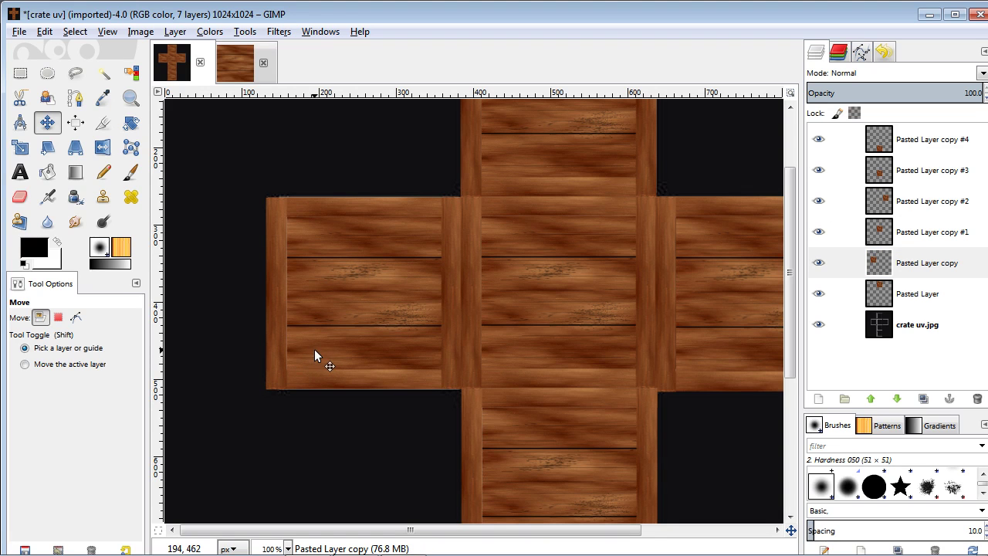
key("shift+t")
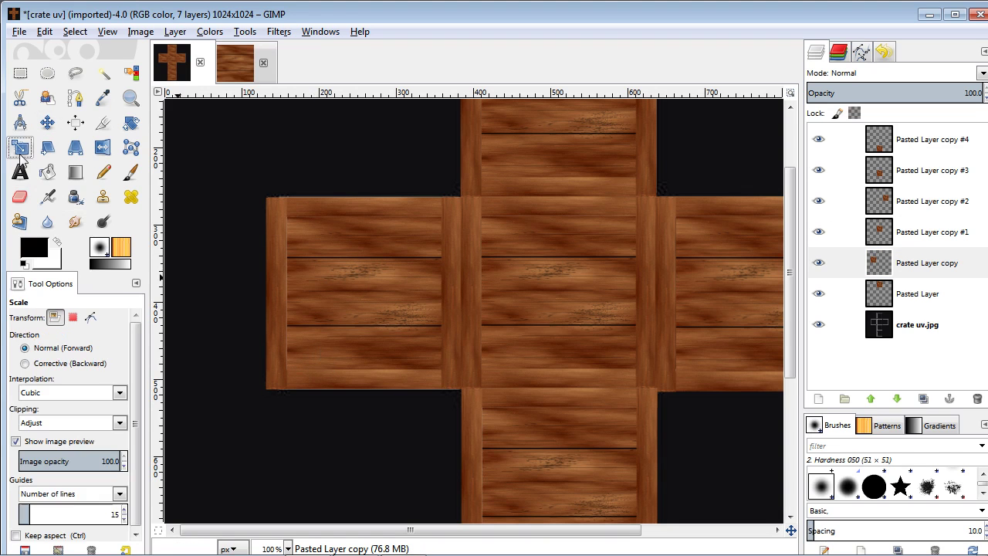
left_click(317, 329)
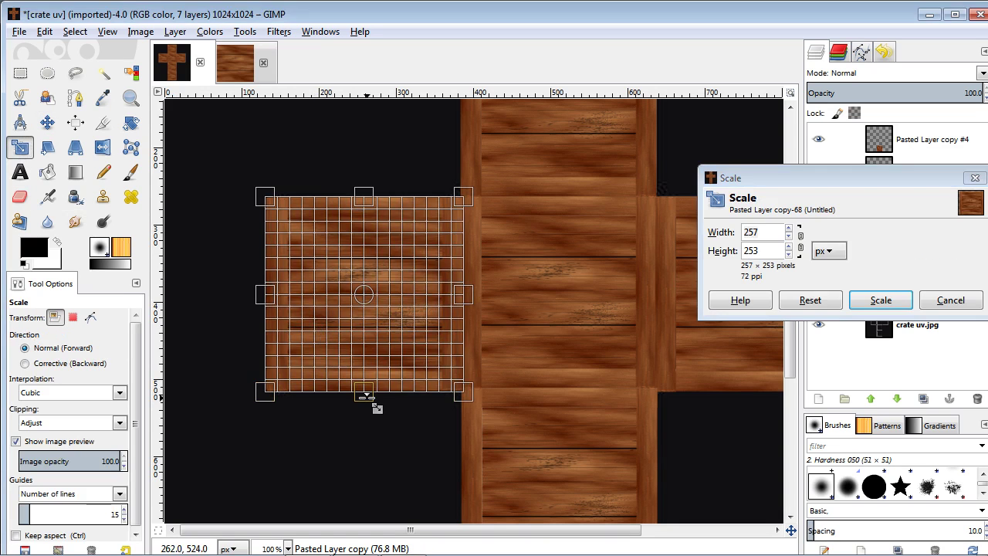
left_click(881, 300)
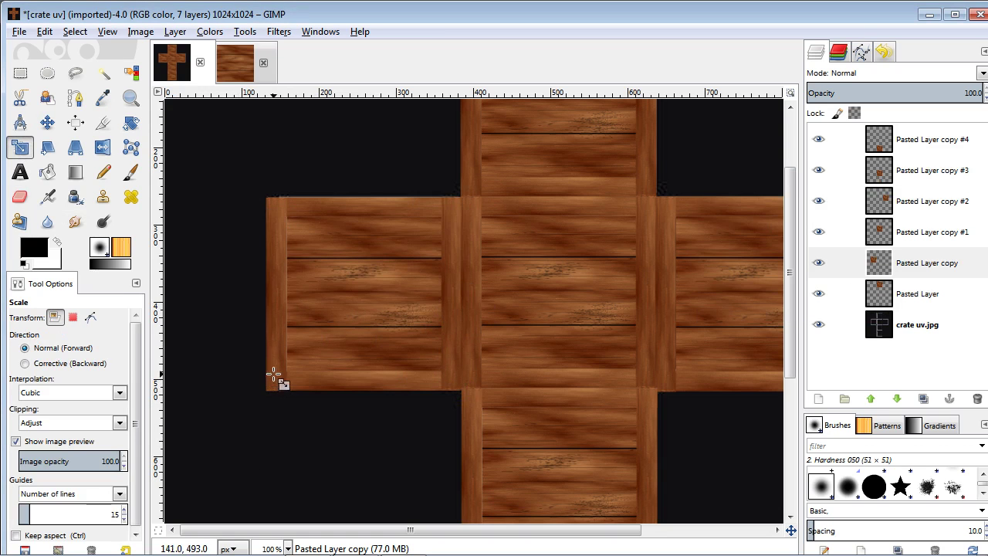
key("m")
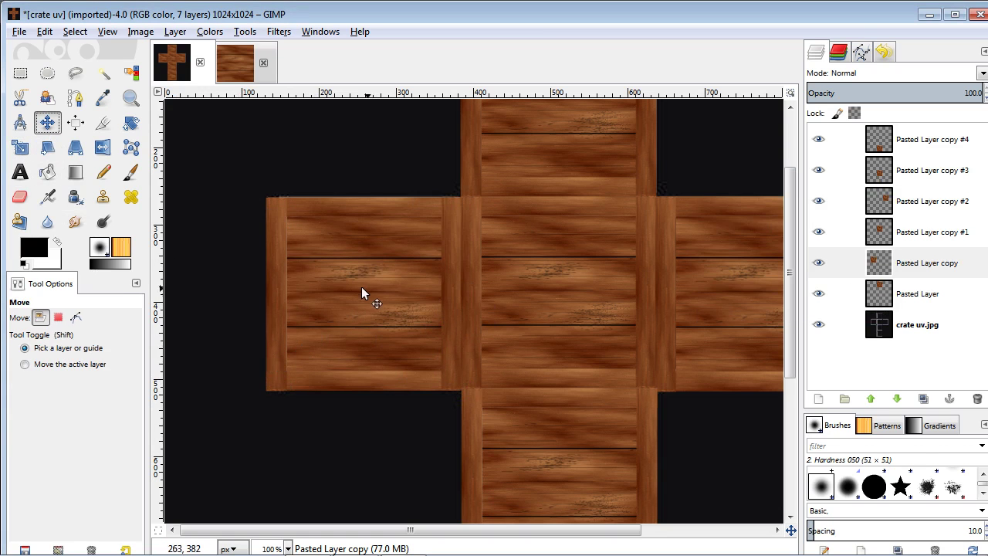
key("Up")
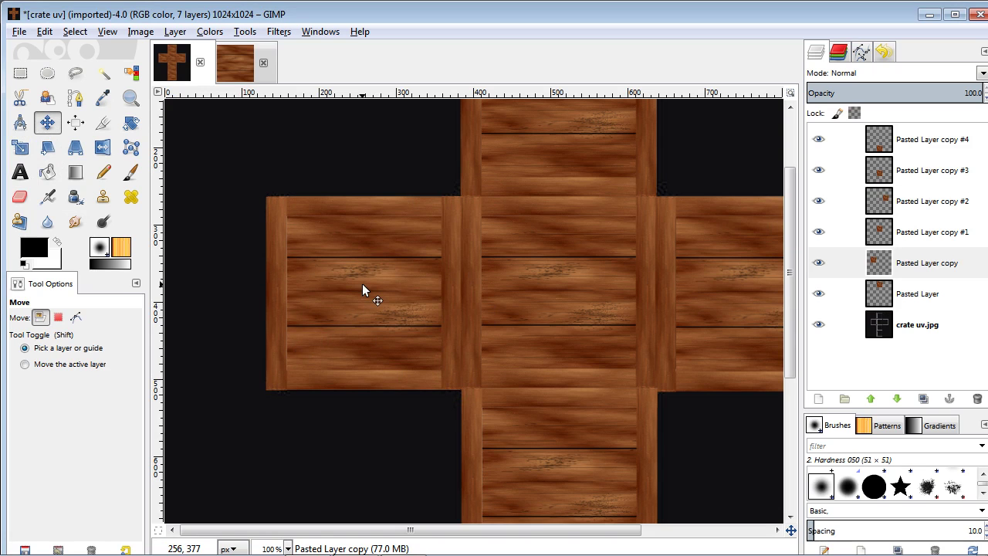
Step: Inspect all faces of the cross-shaped layout for remaining gaps or visible outlines along their edges and seams
left_click_drag(549, 532, 584, 533)
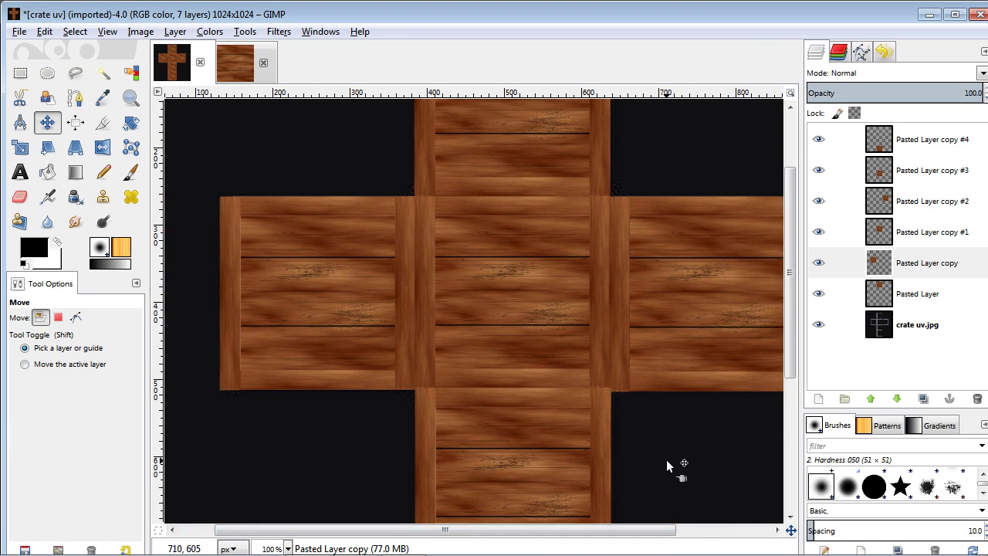
scroll(656, 456, "down", 5)
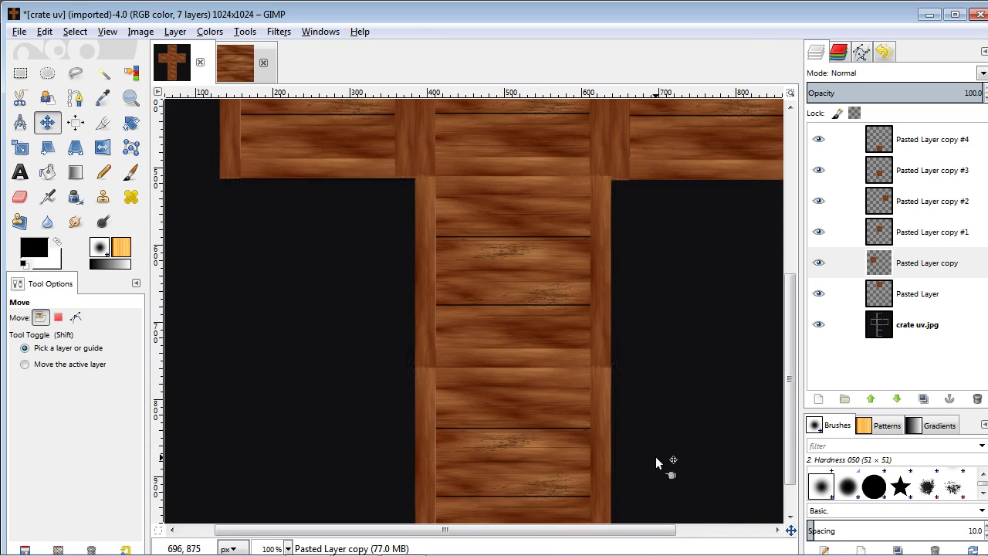
scroll(656, 457, "down", 1)
scroll(654, 457, "up", 8)
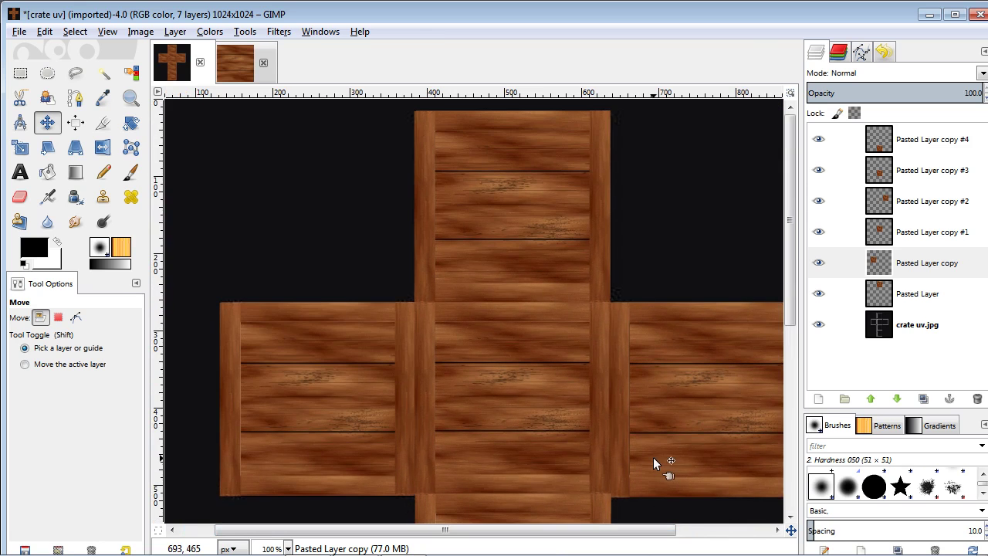
scroll(648, 455, "down", 8)
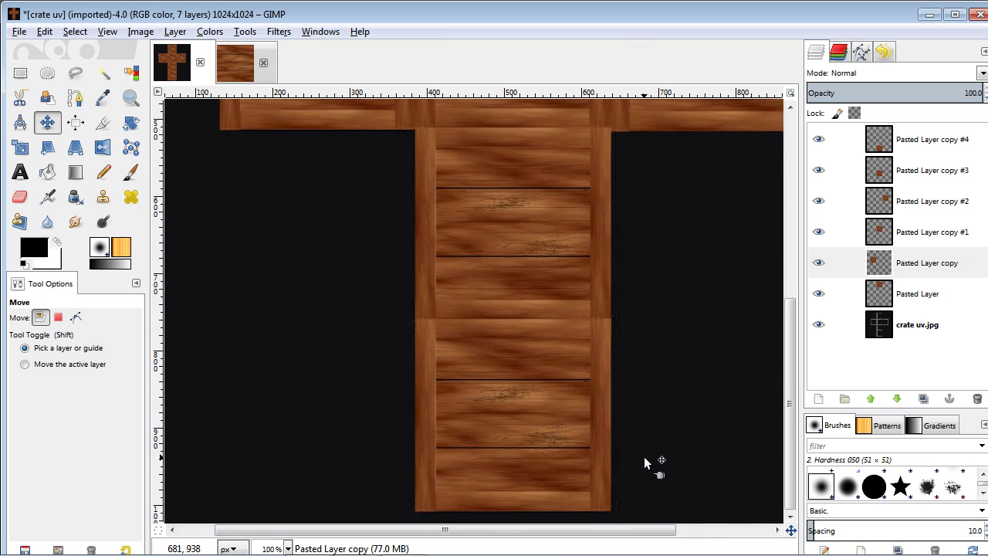
scroll(643, 456, "up", 8)
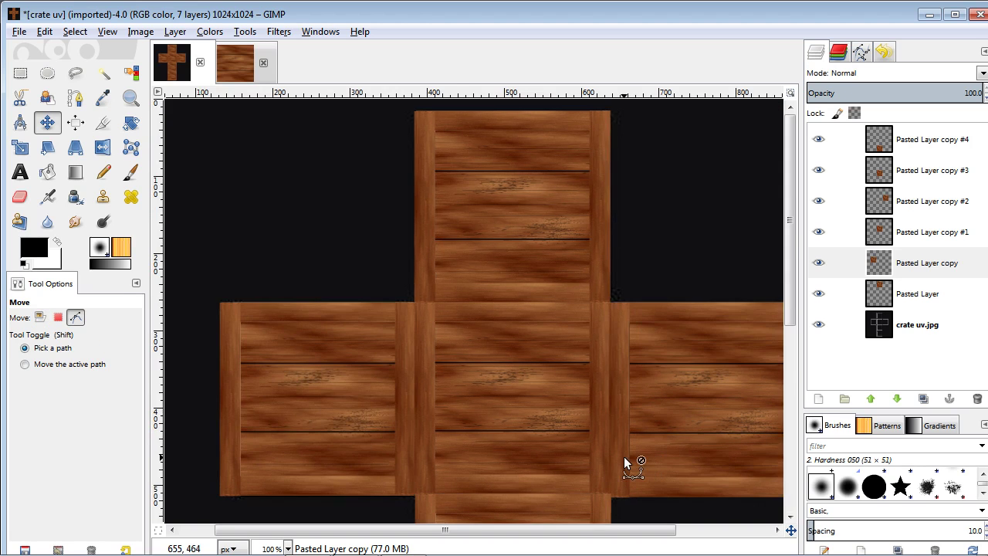
scroll(625, 461, "down", 1, "ctrl")
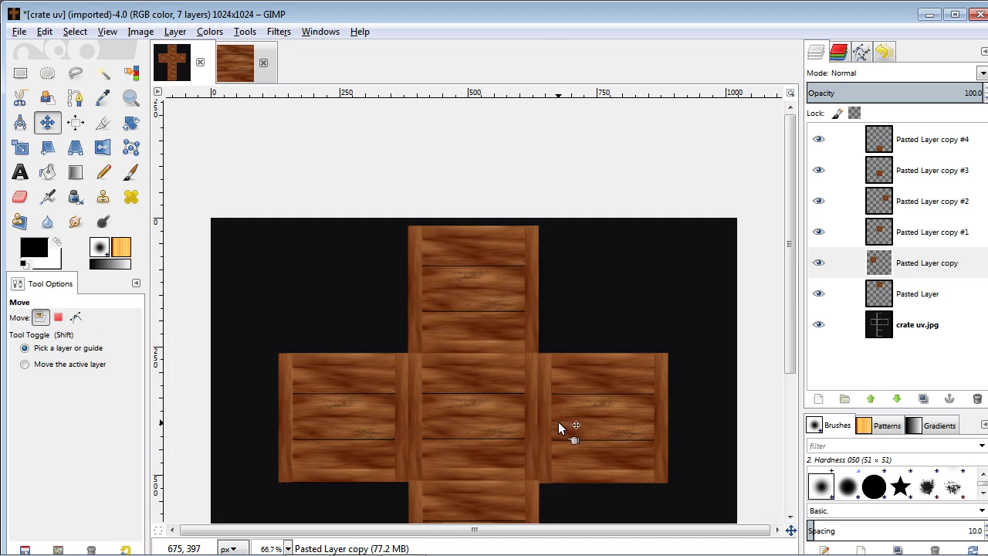
scroll(433, 411, "up", 1, "ctrl")
scroll(433, 410, "down", 1, "ctrl")
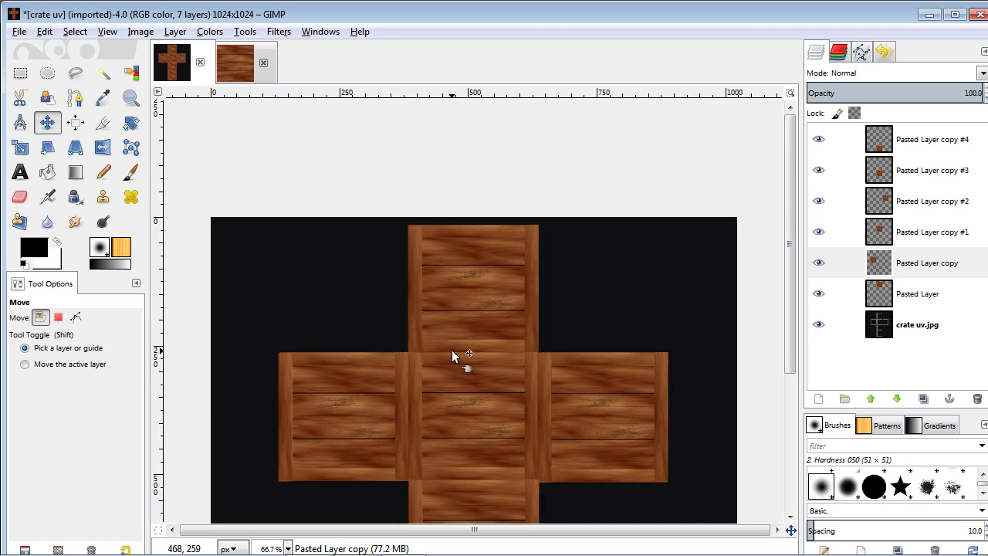
Step: Add a transparent 1024 × 1024 px layer directly above the crate uv.jpg layer
left_click(819, 325)
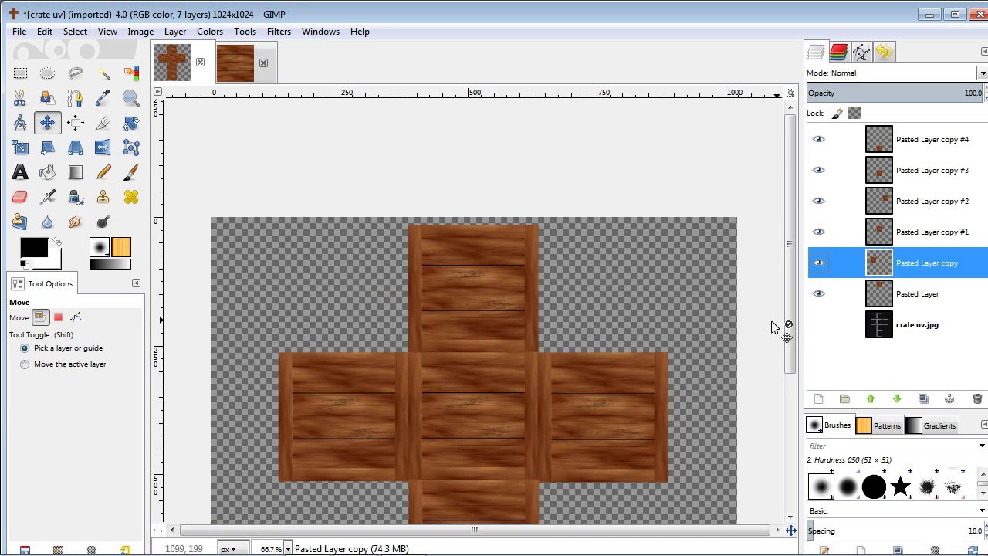
left_click(920, 327)
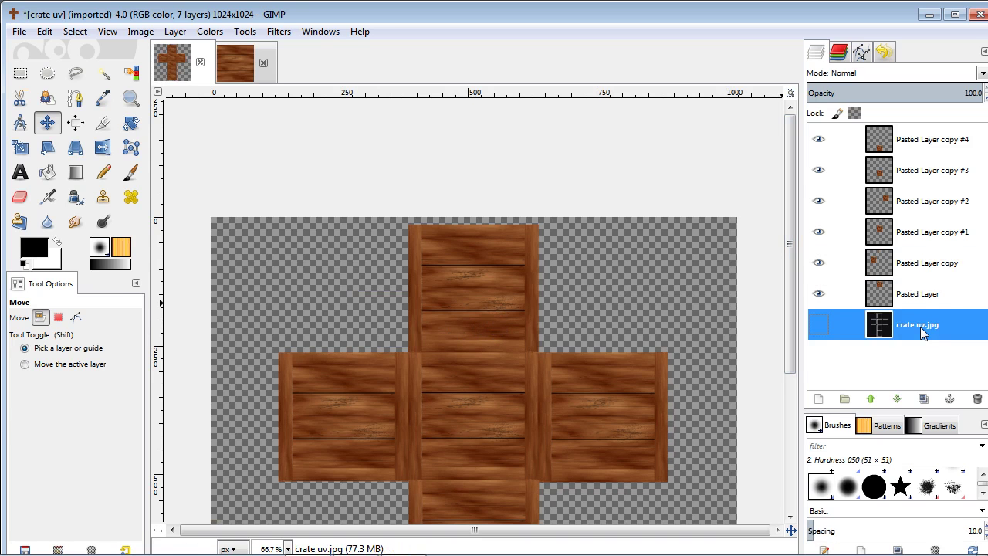
left_click(819, 325)
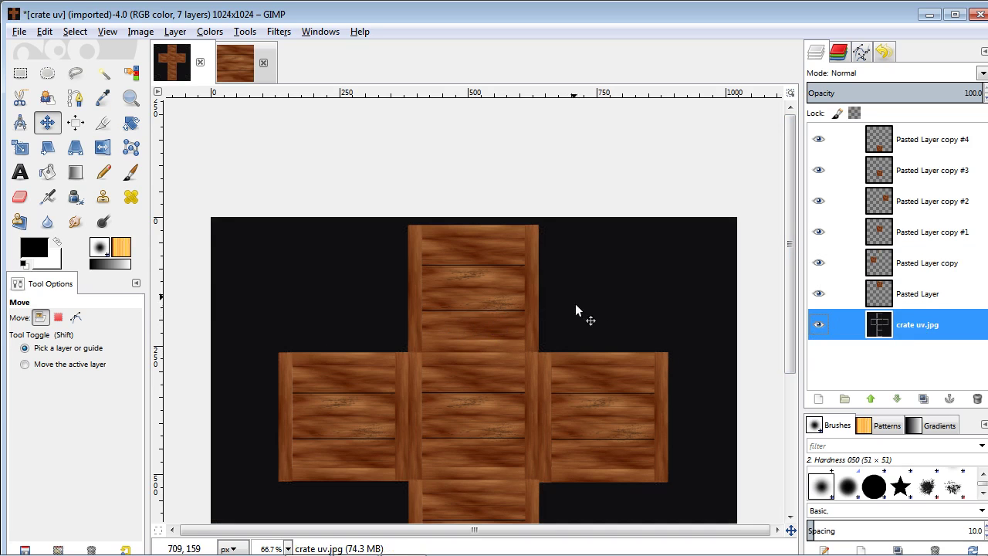
left_click(819, 398)
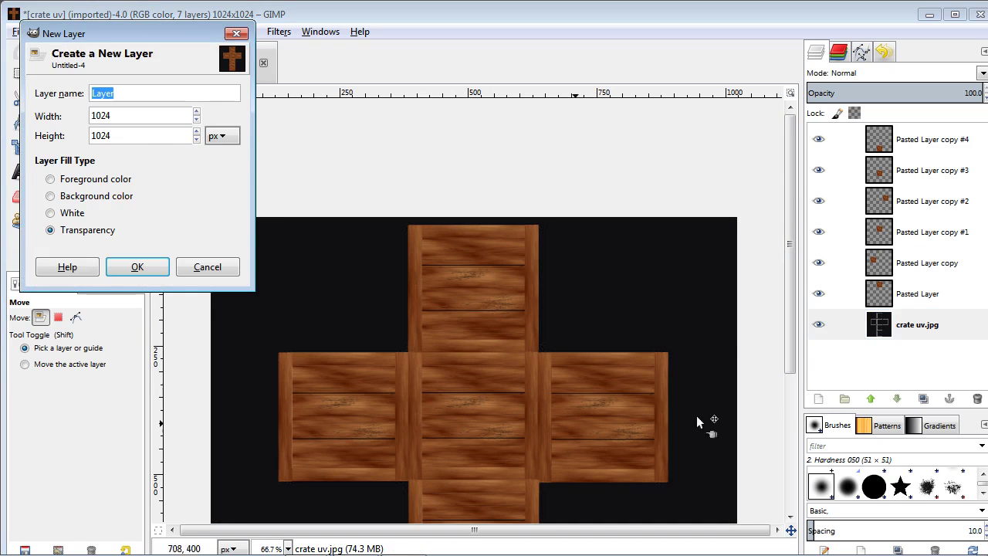
left_click(138, 266)
Step: Set the foreground color to a dark brown from the saved colors and bucket-fill the new layer with it
left_click(47, 173)
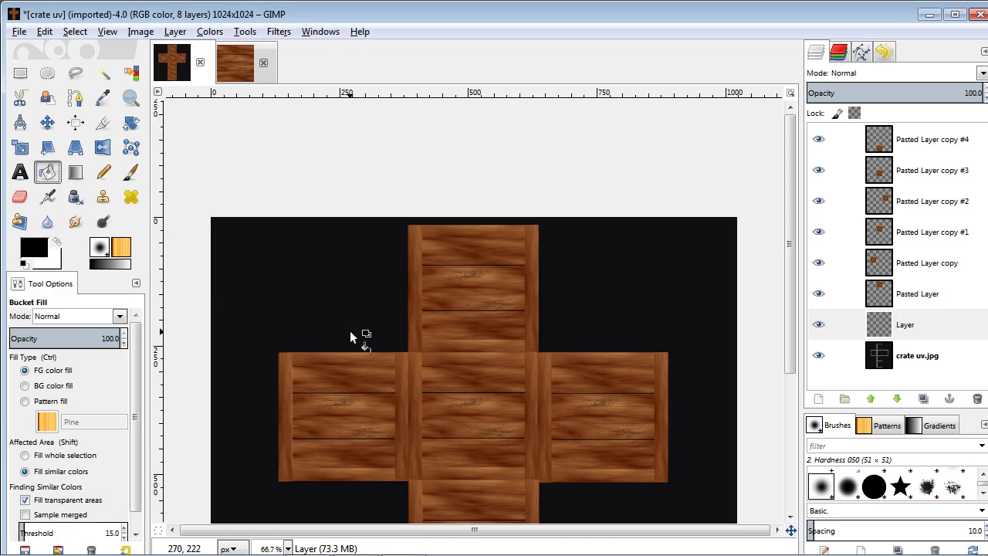
left_click(35, 246)
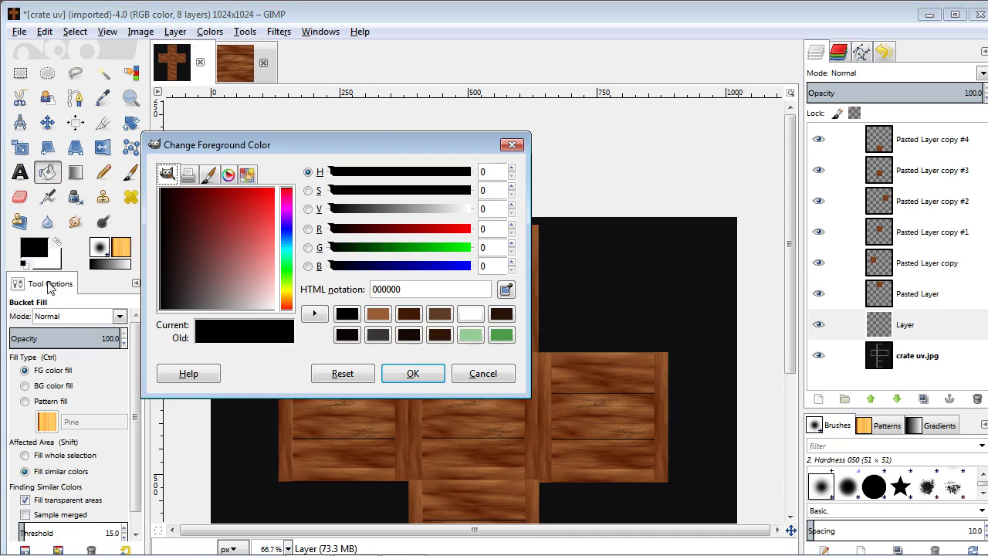
left_click(409, 313)
left_click(413, 373)
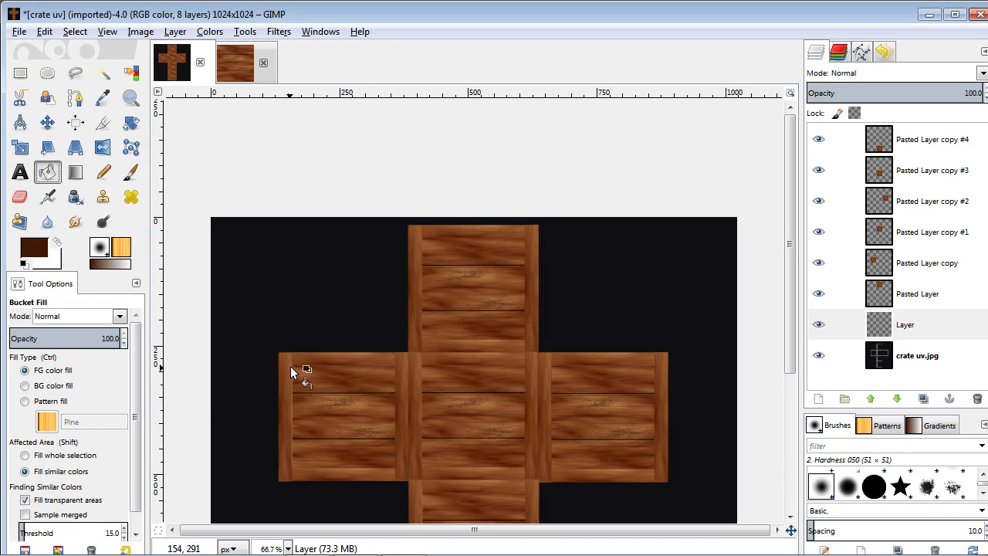
left_click(273, 298)
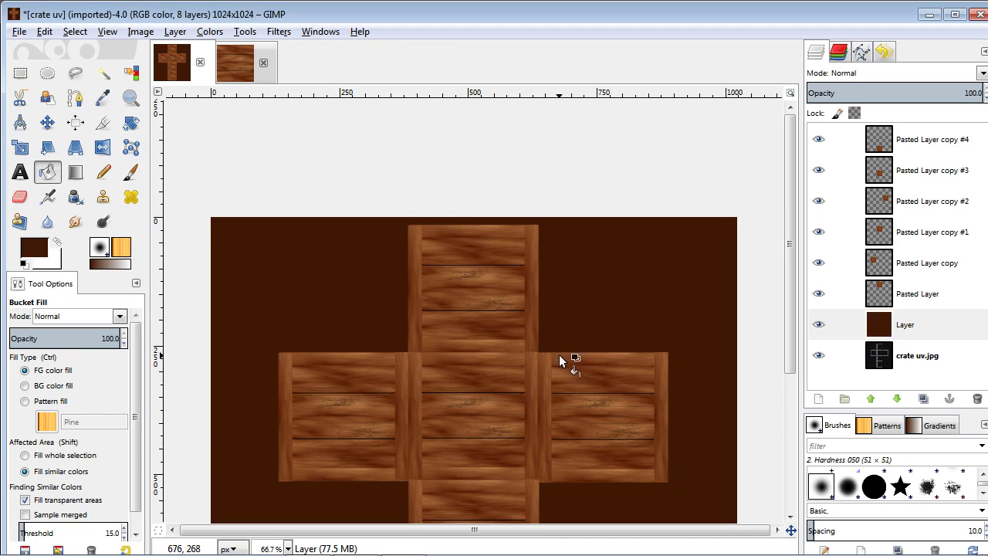
Step: Hide the crate uv.jpg layer beneath the brown background layer
scroll(556, 353, "down", 3)
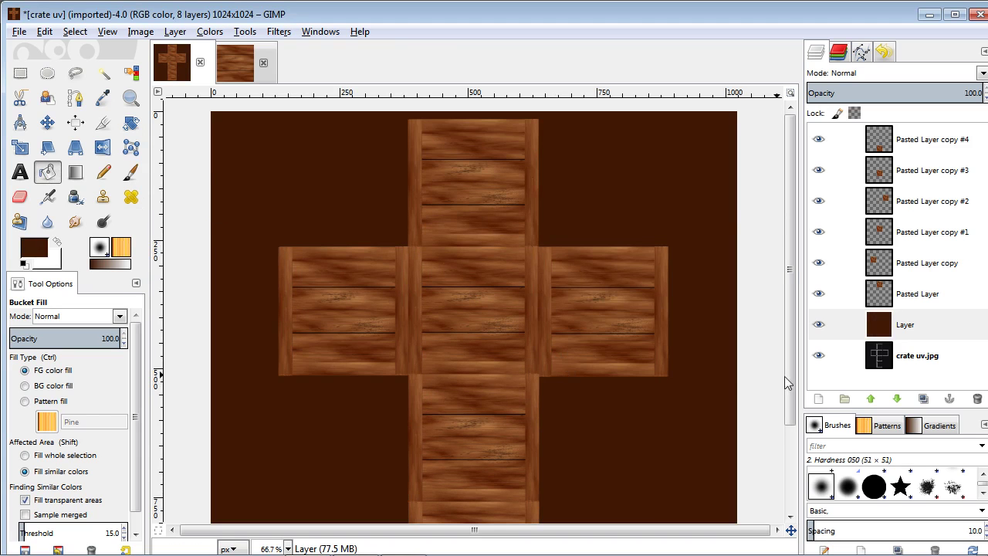
left_click(820, 357)
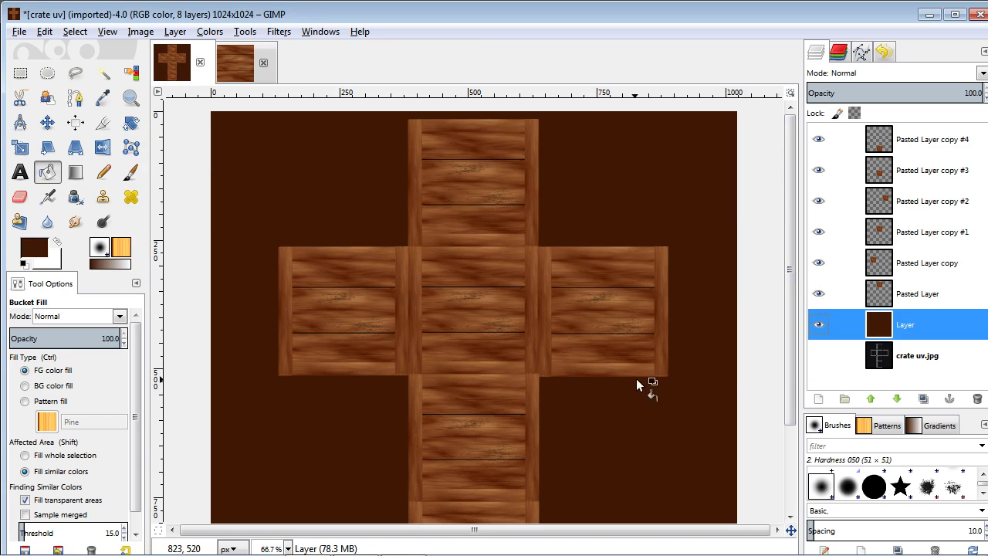
left_click(458, 354)
key("ctrl+z")
Step: Export the image as map.jpg in the crate tut folder, replacing the existing file and raising the JPEG quality
left_click(19, 32)
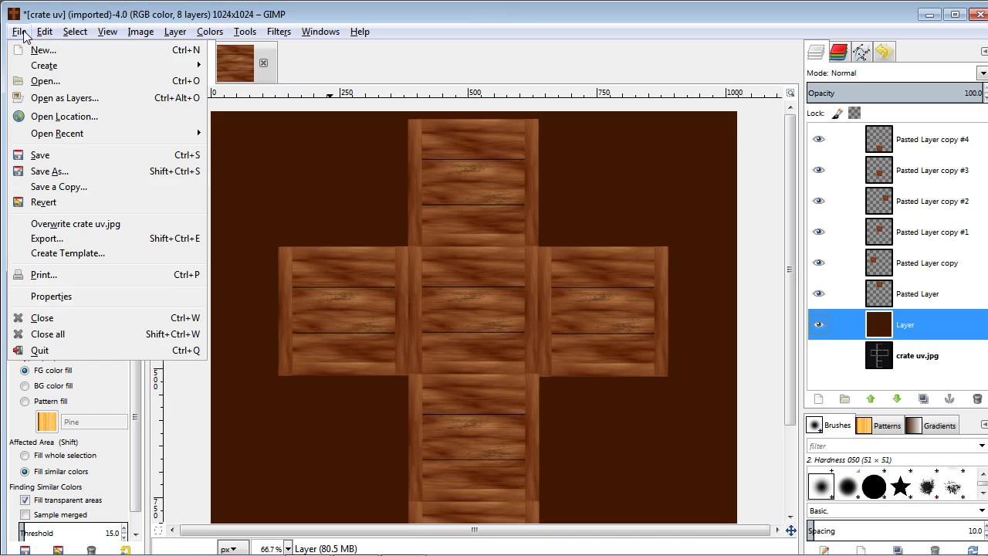
left_click(100, 239)
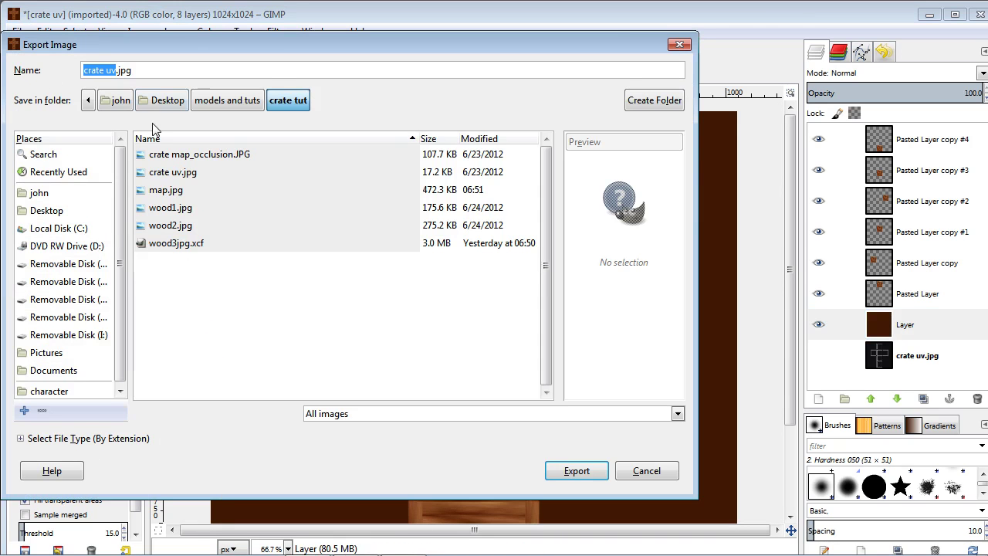
type("map")
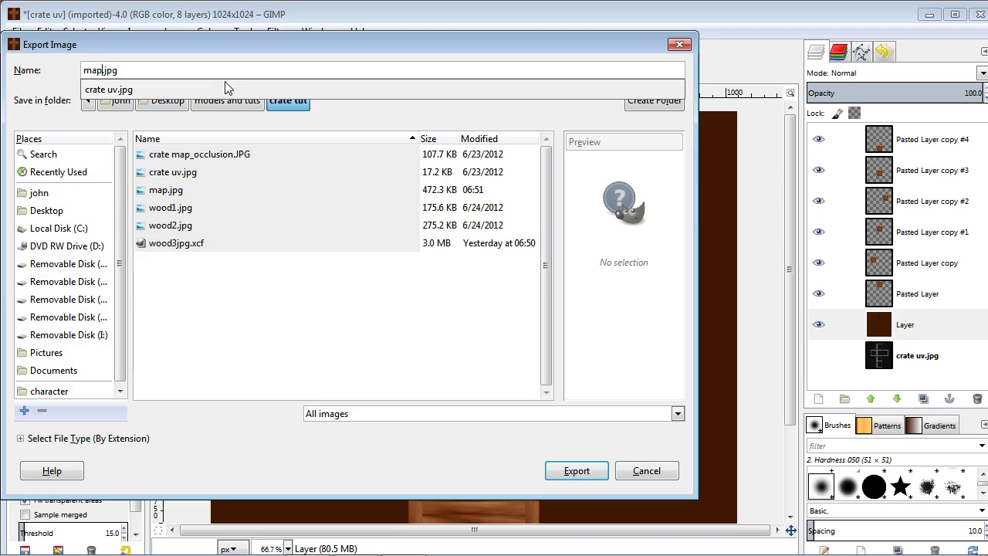
left_click(227, 69)
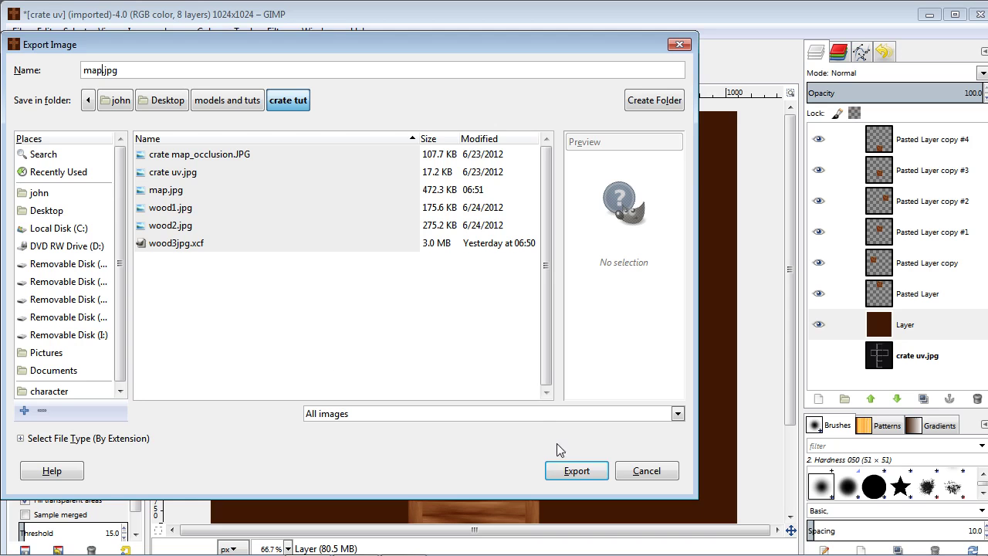
left_click(569, 470)
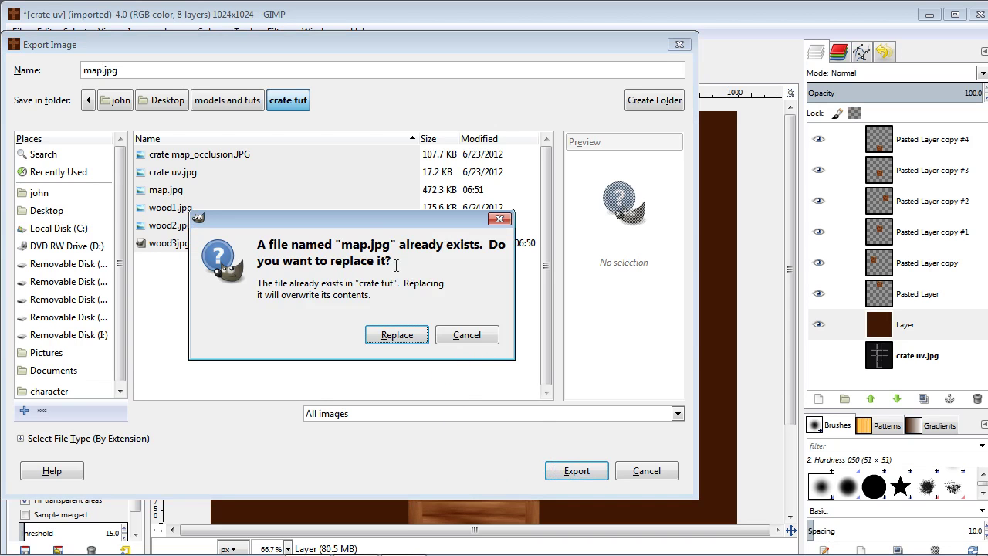
left_click(399, 335)
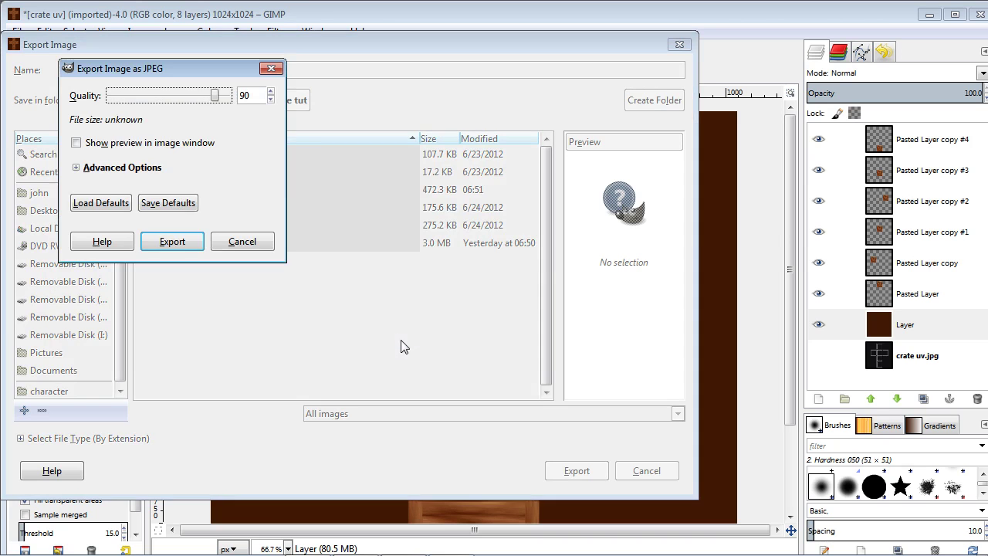
left_click_drag(215, 95, 230, 95)
left_click(186, 244)
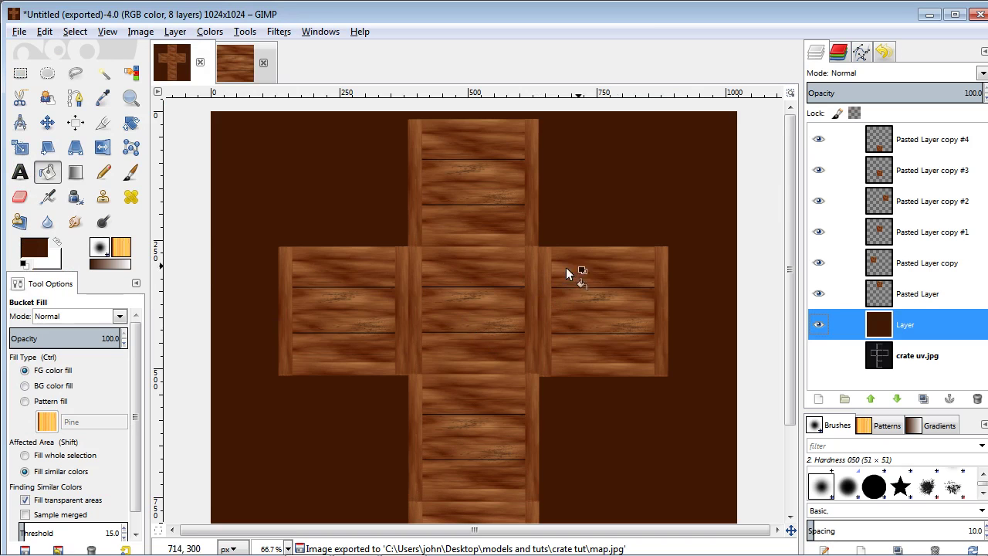
Step: Switch to Hexagon and open the crate tut model file
left_click(930, 14)
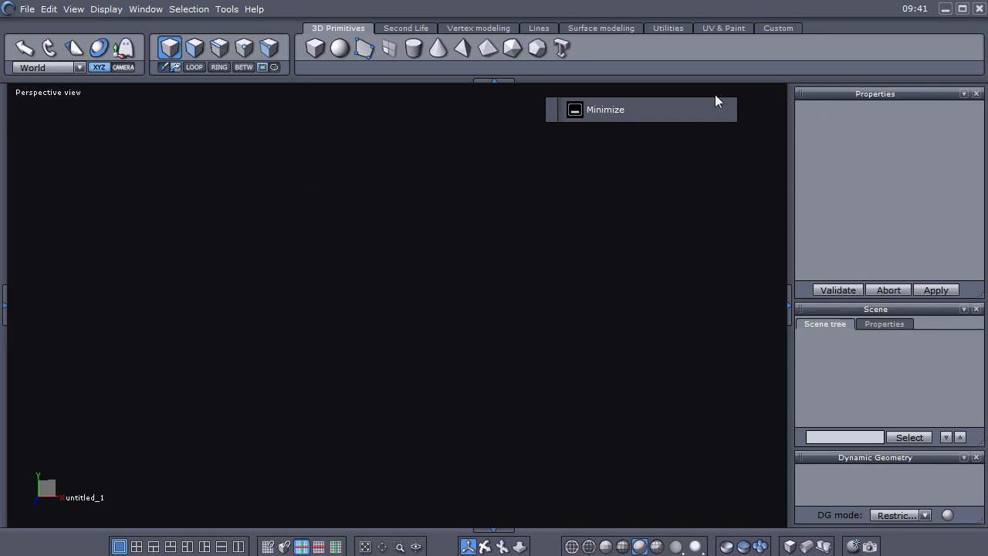
left_click(27, 10)
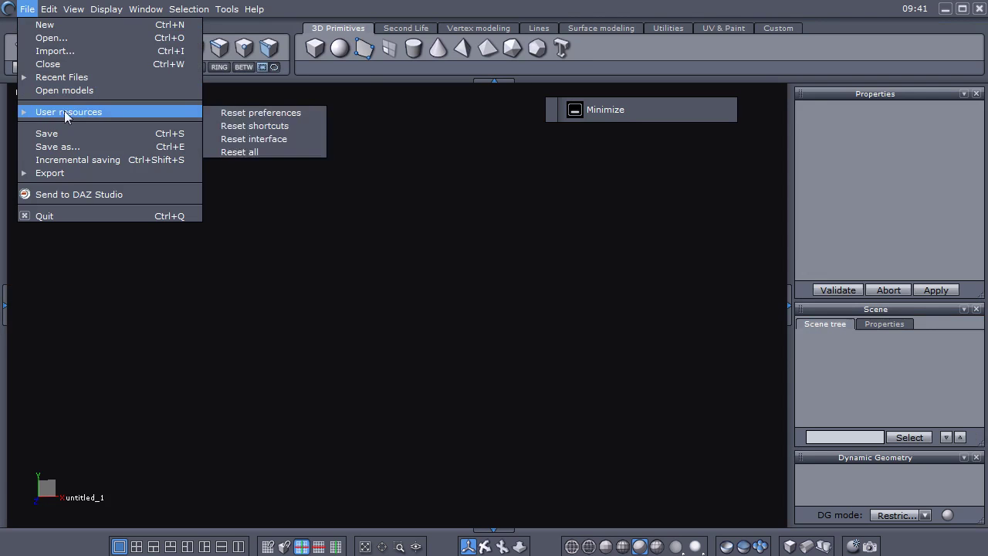
left_click(77, 39)
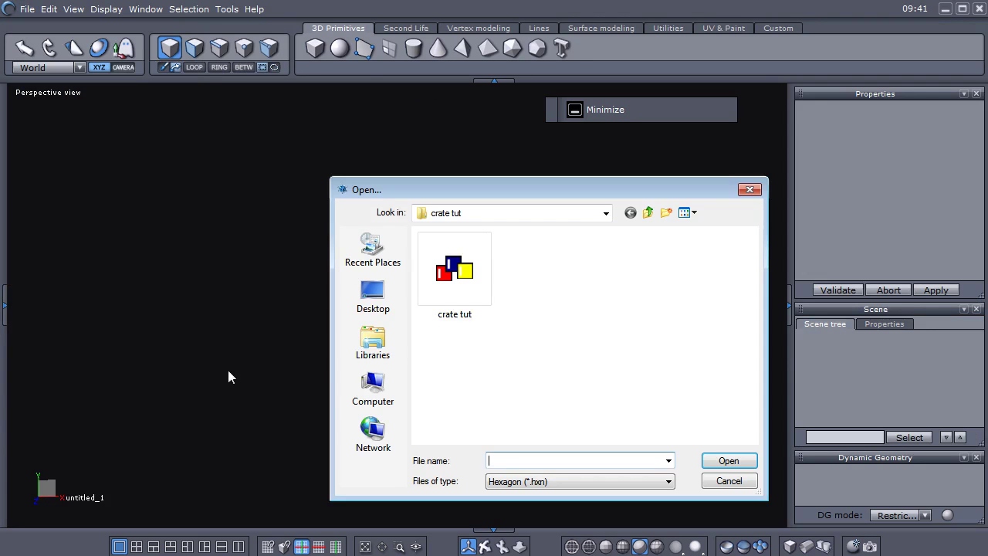
left_click(459, 281)
left_click(727, 462)
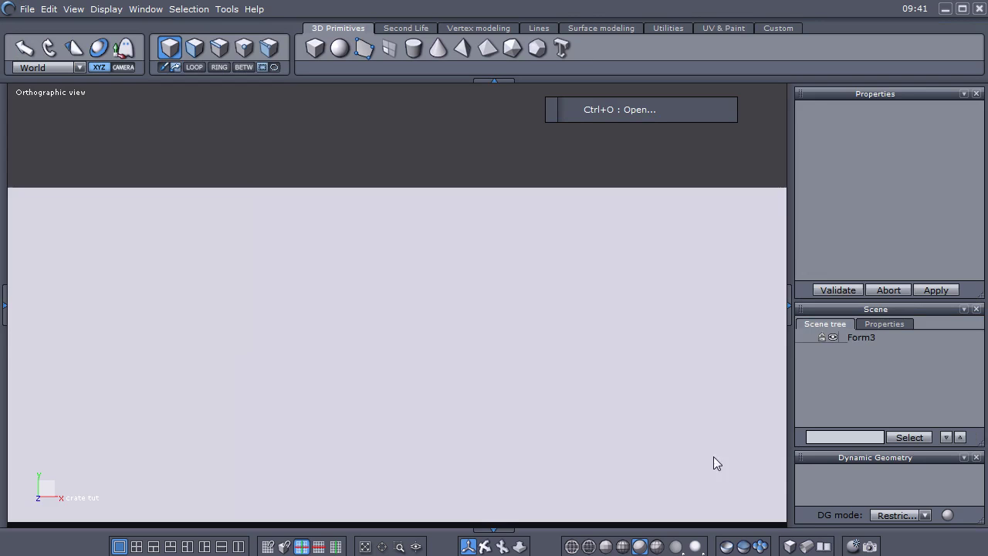
Step: Select Form3 and frame the whole crate in a perspective view showing two sides and the lid
left_click(863, 339)
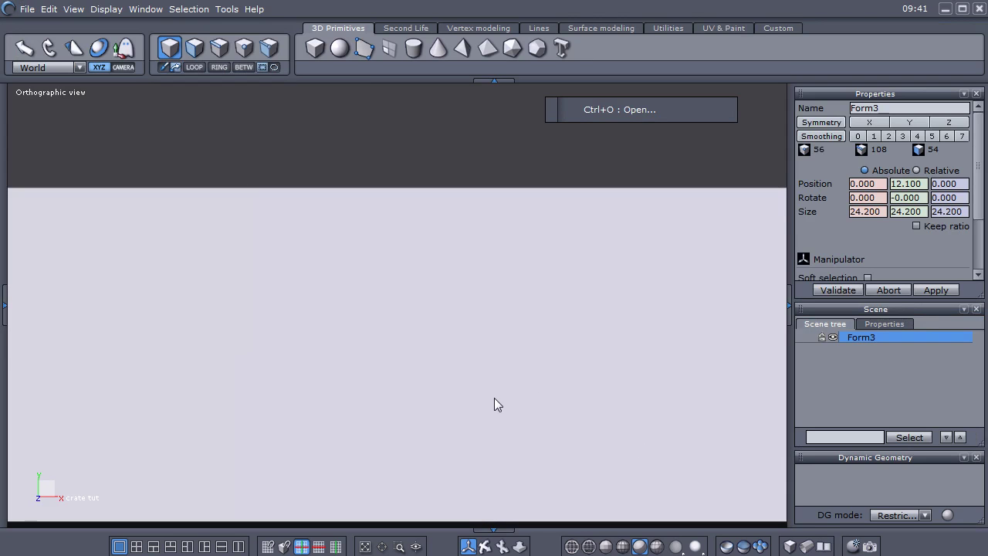
key("0")
right_click_drag(486, 323, 318, 391)
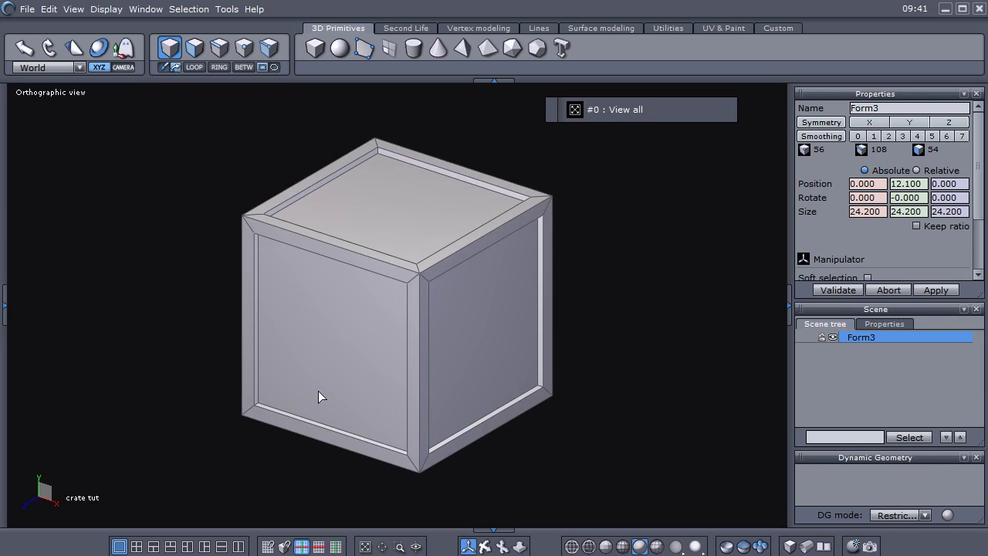
key("p")
scroll(320, 391, "down", 3)
right_click_drag(320, 391, 514, 386)
right_click_drag(445, 340, 483, 352)
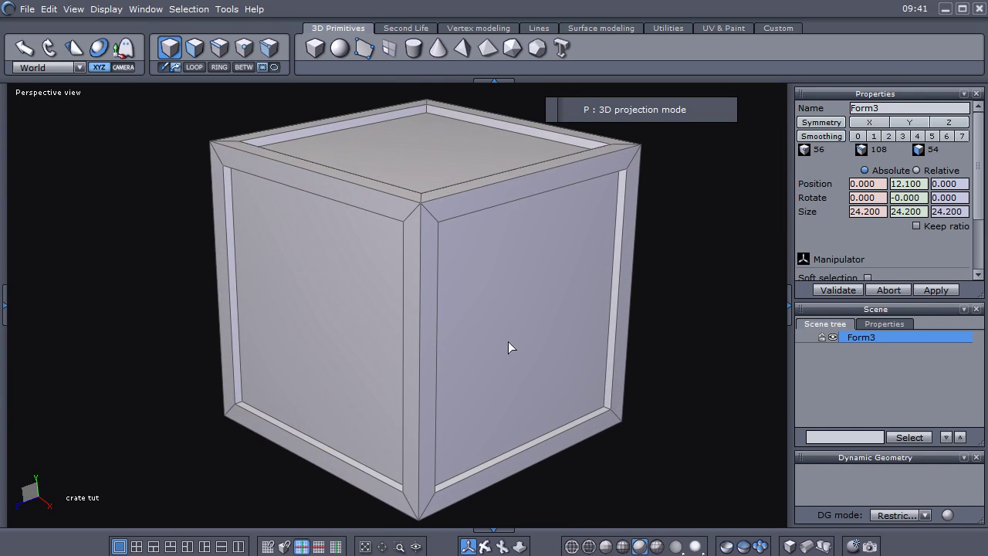
Step: Create a new material for the crate using the map image as its texture, flipped vertically
left_click(5, 306)
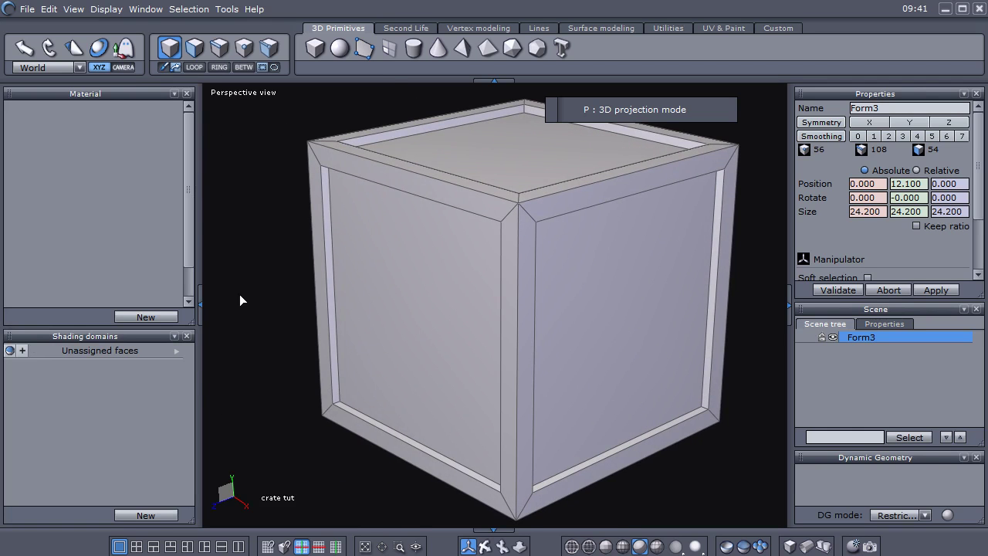
left_click(146, 317)
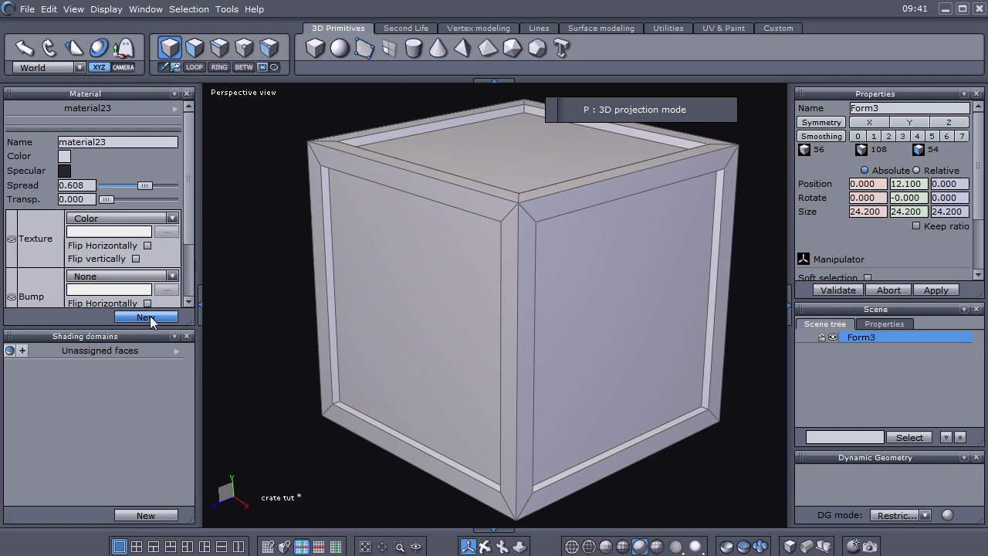
left_click(170, 220)
left_click(101, 240)
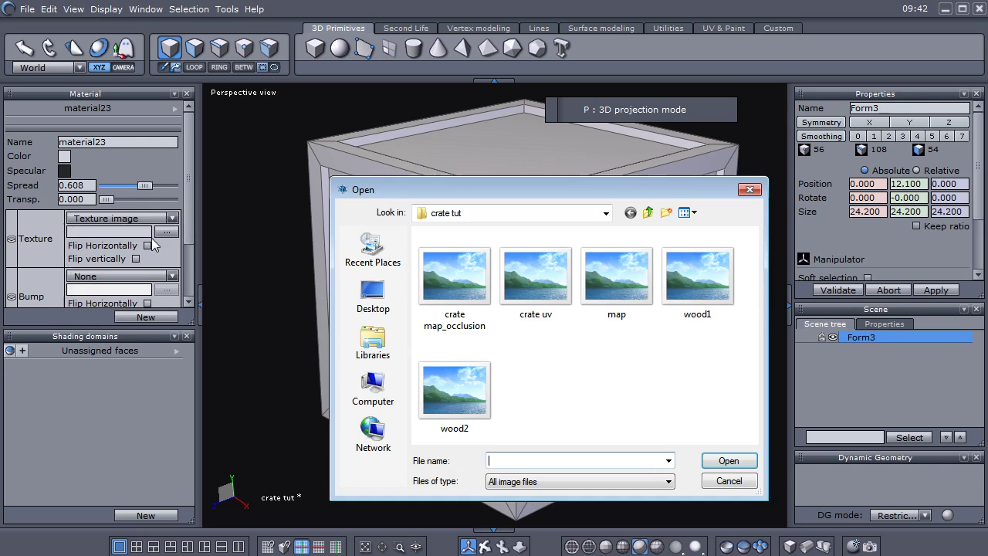
left_click(616, 298)
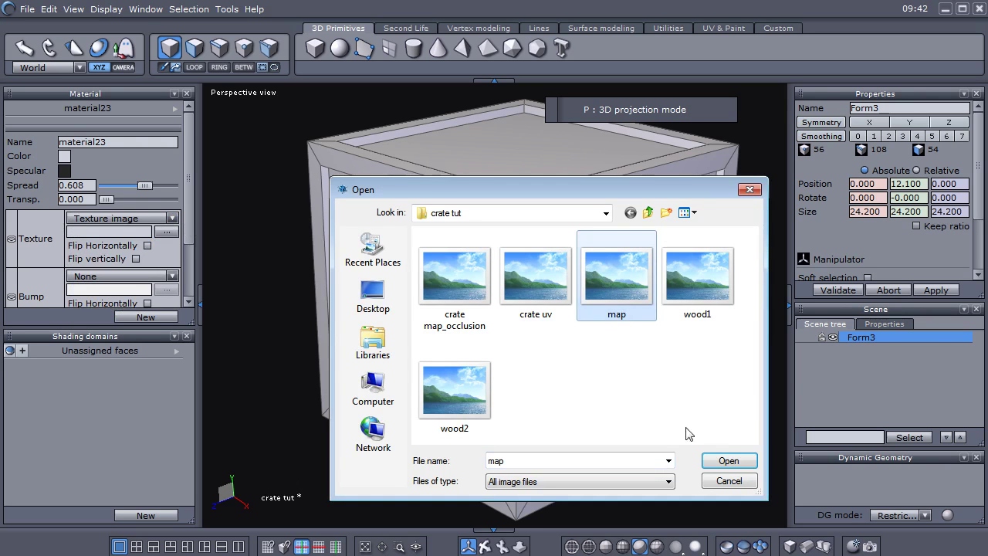
left_click(729, 461)
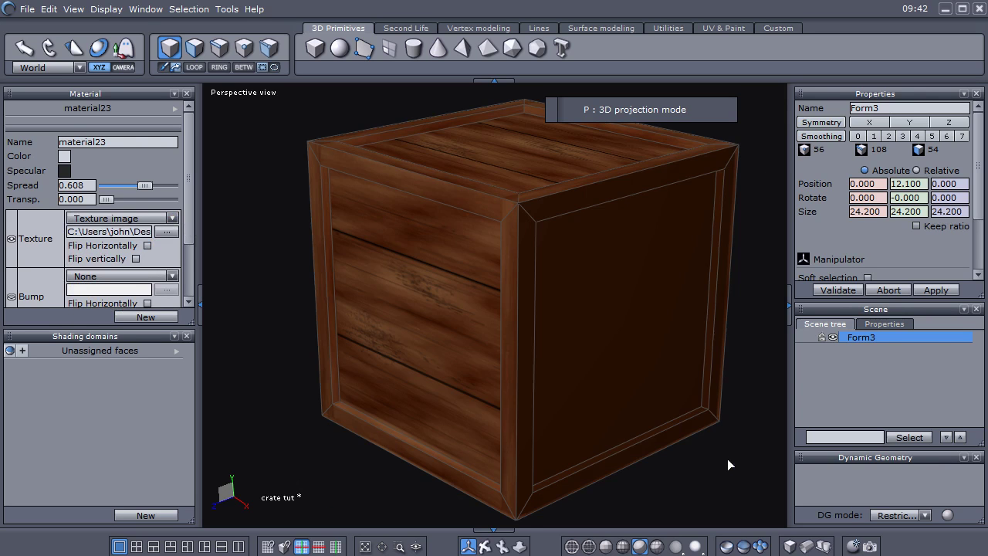
left_click(137, 259)
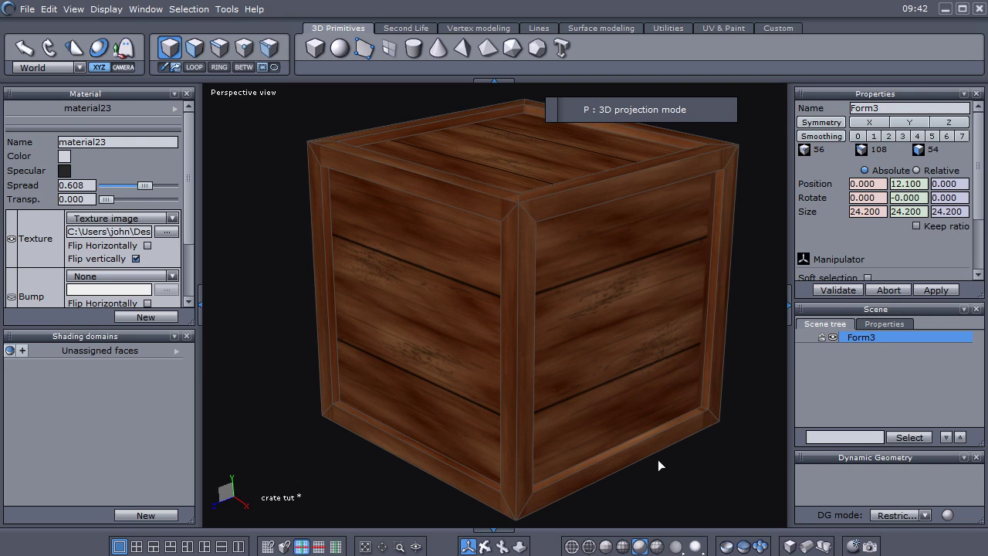
Step: Deselect the crate and examine its textured faces, edges and corners from several sides for seams or misalignment
left_click(815, 395)
right_click_drag(757, 402, 295, 302)
scroll(544, 372, "up", 3)
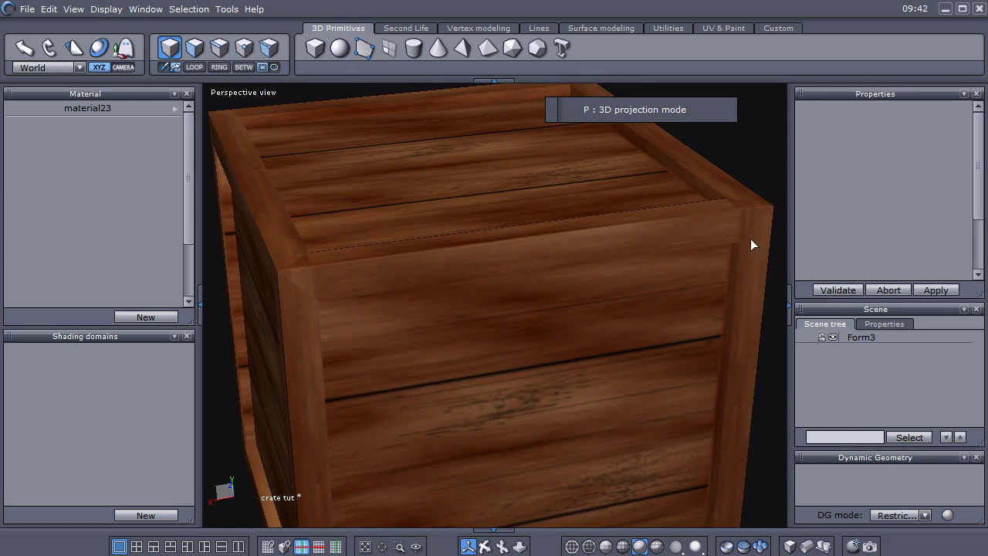
scroll(618, 378, "down", 3)
right_click_drag(595, 404, 632, 377)
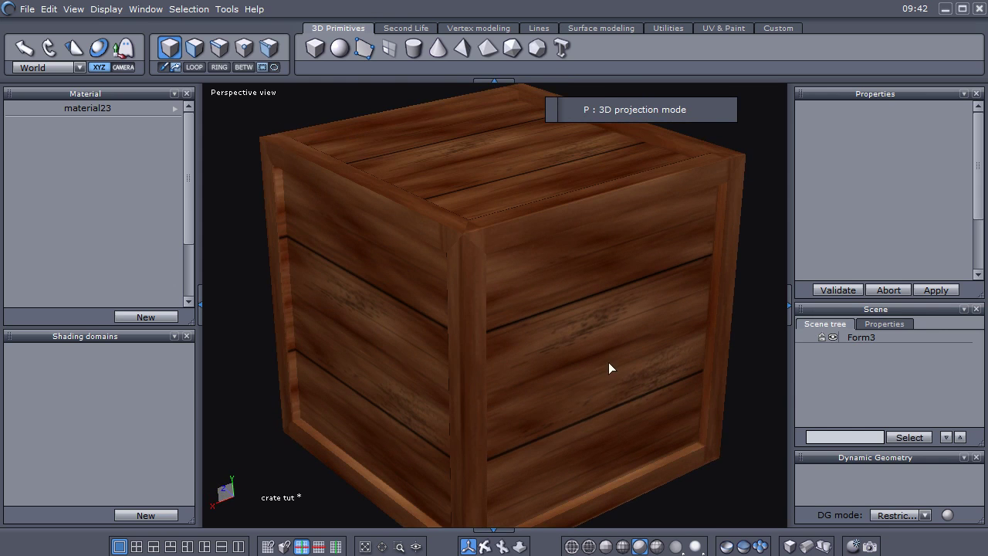
left_click(200, 309)
middle_click_drag(480, 346, 488, 308)
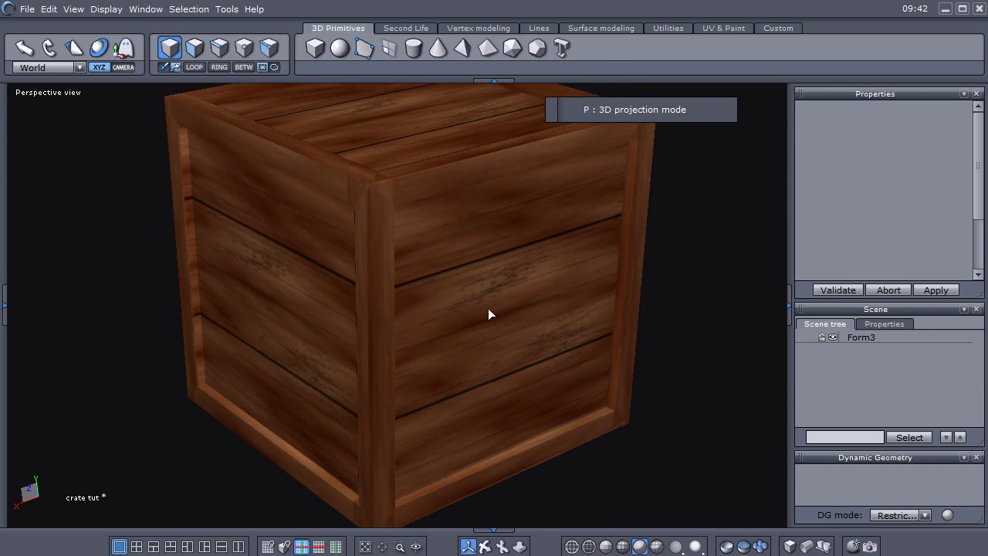
scroll(490, 311, "down", 2)
right_click_drag(492, 333, 585, 325)
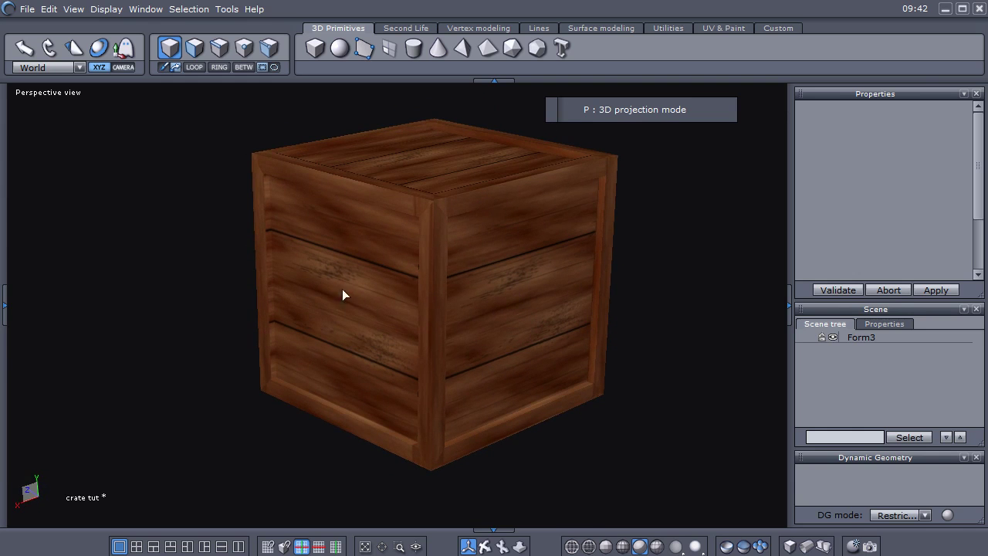
right_click_drag(573, 287, 647, 298)
scroll(501, 309, "up", 2)
right_click_drag(502, 309, 500, 327)
Step: Switch back to GIMP and examine the face borders of the cross-shaped layout, especially around the center and side faces
key("alt+Tab")
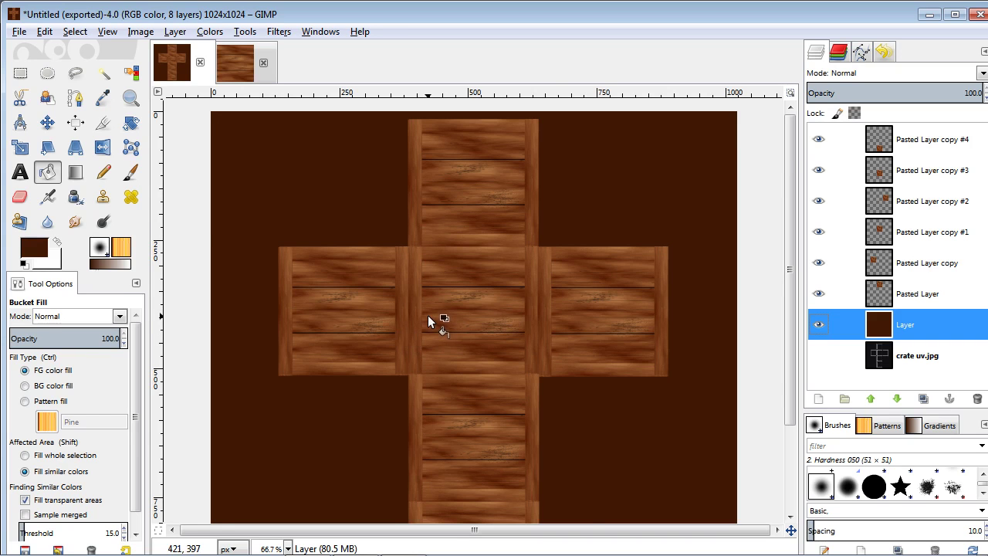
scroll(428, 316, "up", 2, "ctrl")
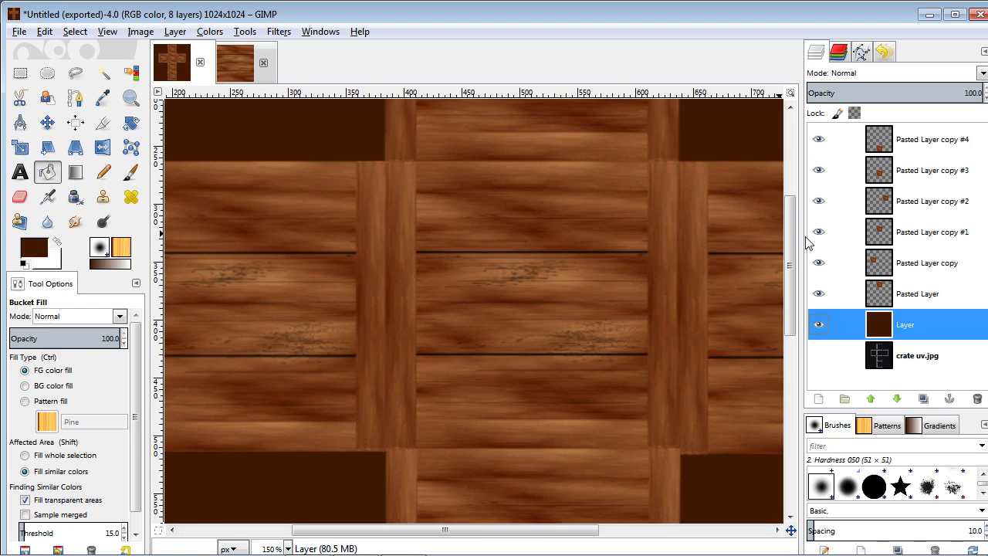
left_click_drag(794, 258, 795, 199)
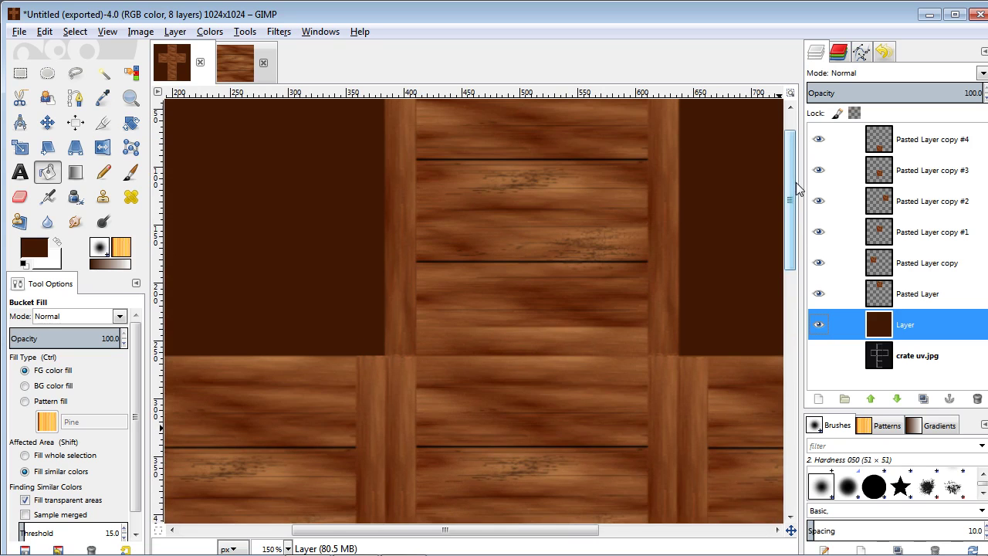
scroll(797, 202, "down", 4)
scroll(564, 345, "down", 2, "ctrl")
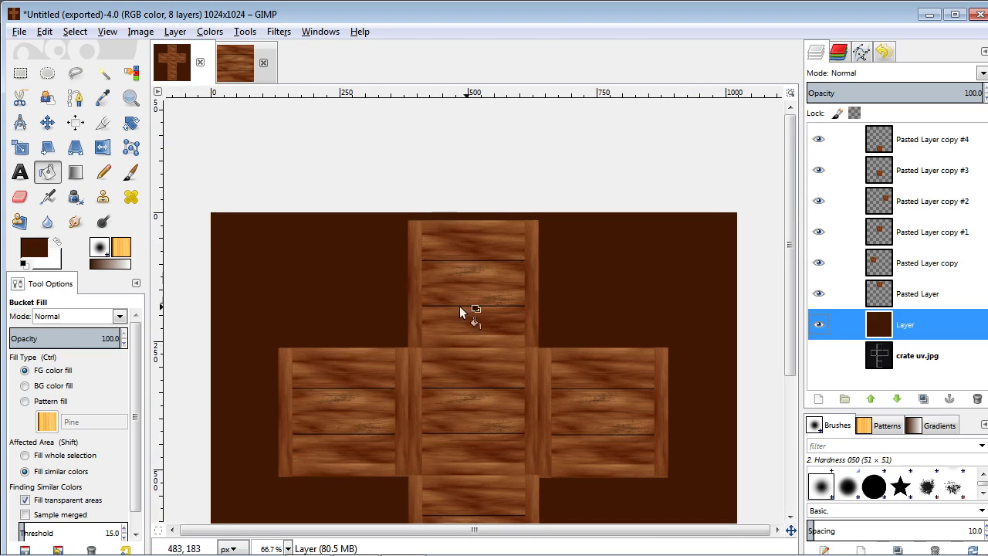
scroll(532, 294, "down", 3)
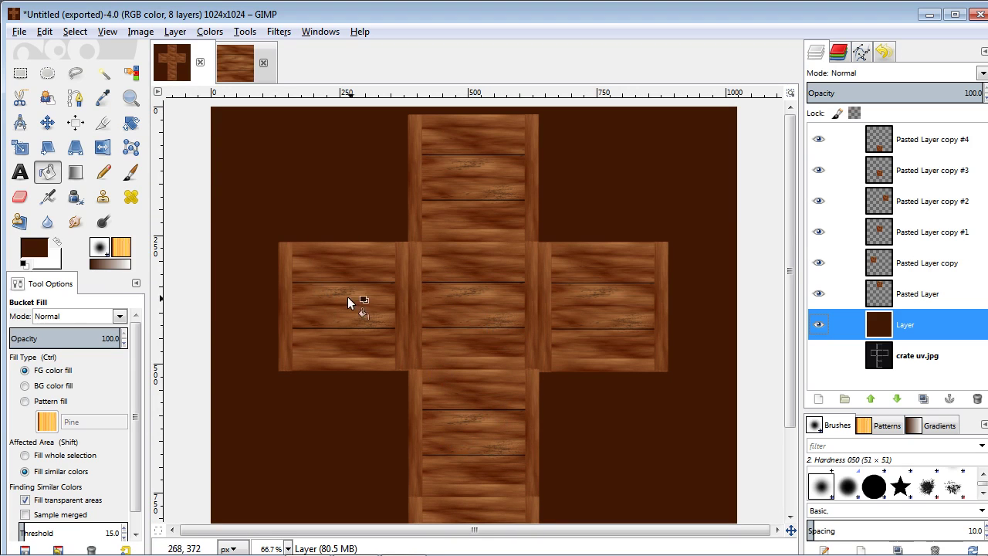
scroll(649, 390, "down", 3)
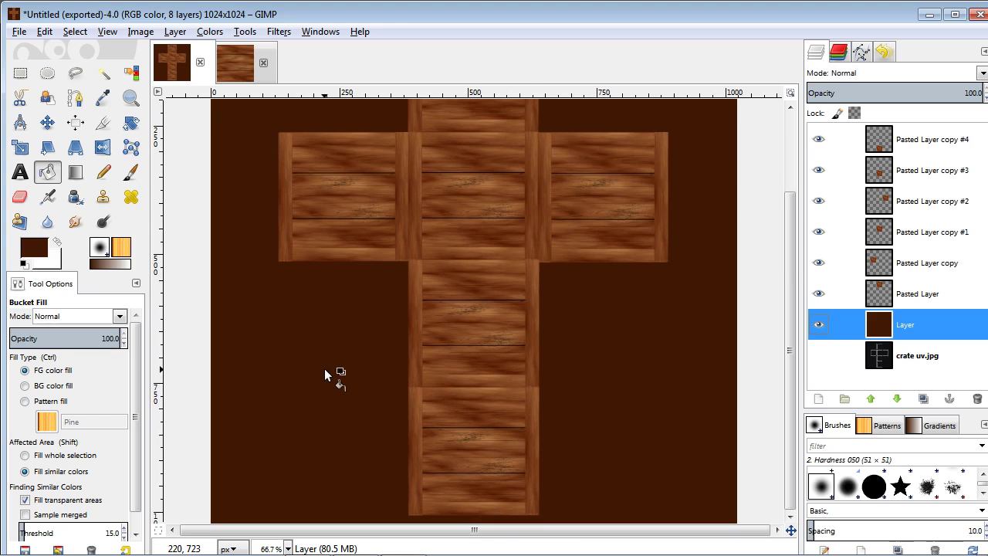
scroll(325, 369, "up", 3)
scroll(324, 369, "up", 2, "ctrl")
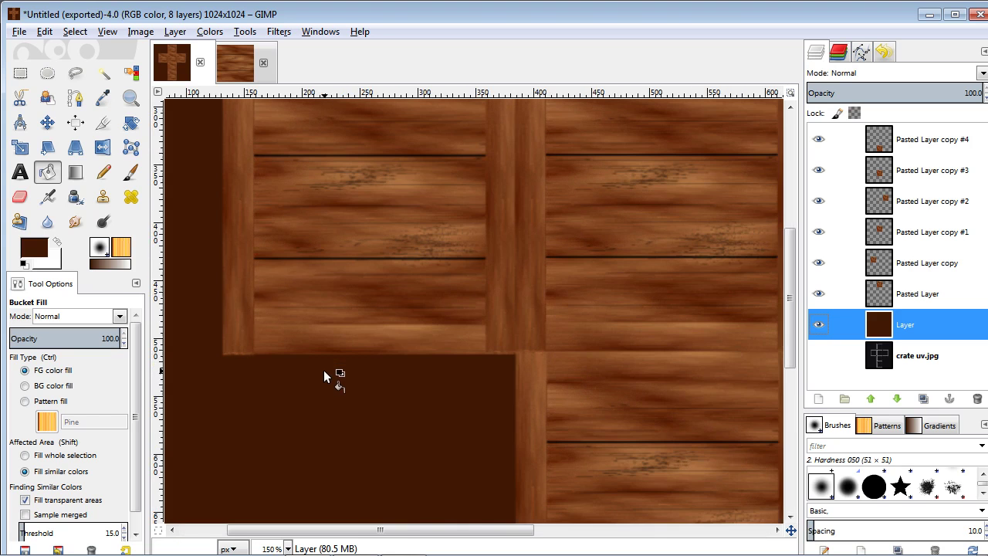
scroll(391, 345, "up", 3)
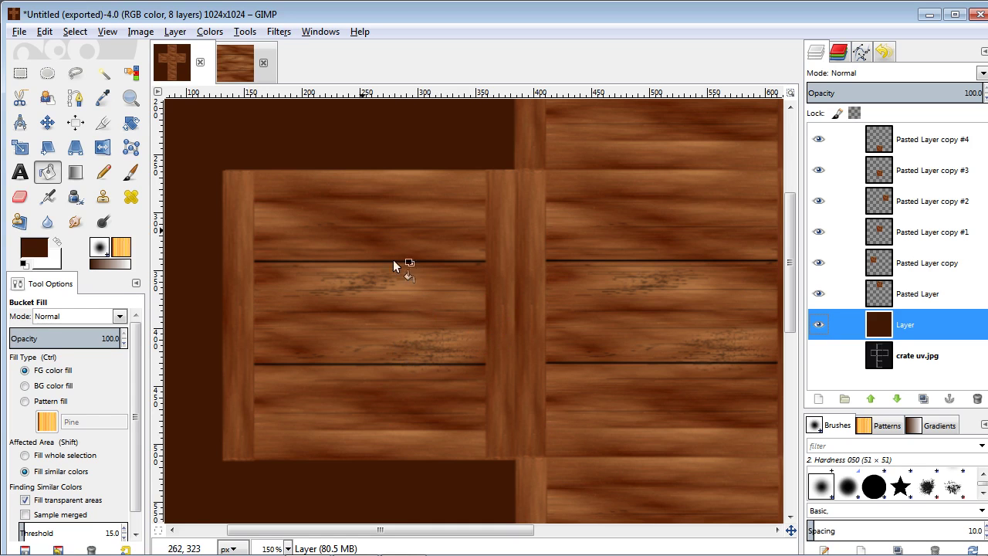
Step: Toggle the visibility of Pasted Layer and Pasted Layer copy to identify the left face, and make Pasted Layer copy active
left_click(47, 122)
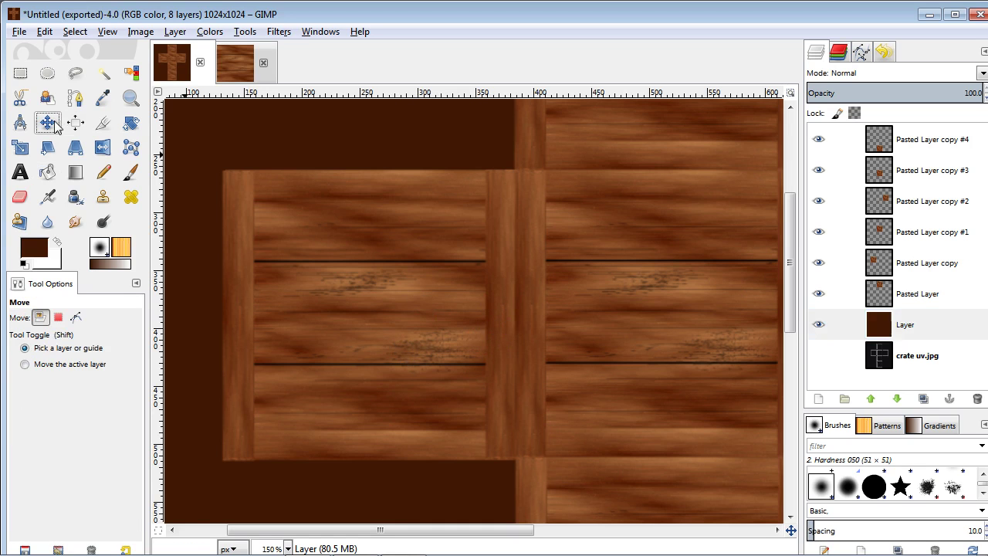
left_click(927, 301)
left_click(819, 294)
left_click(818, 294)
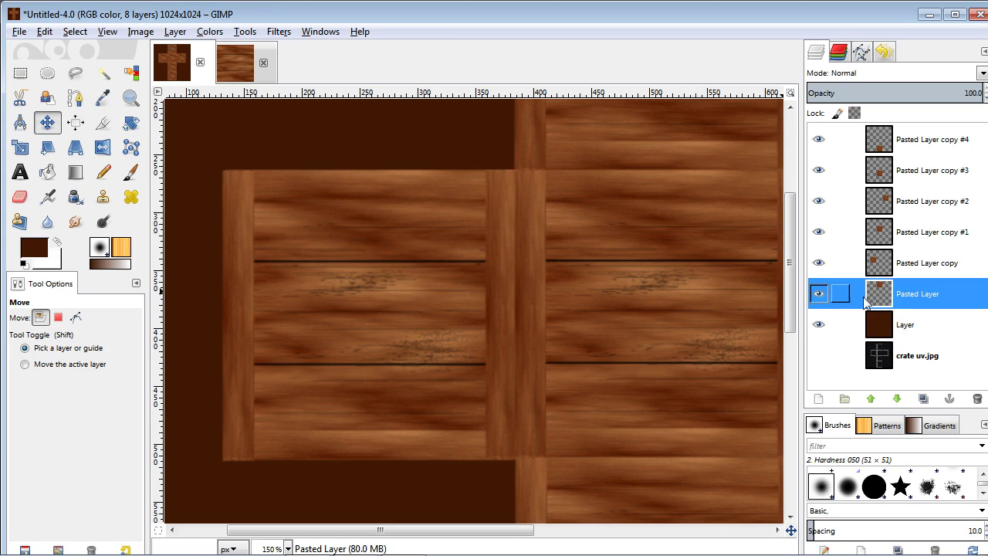
left_click(820, 264)
left_click(820, 263)
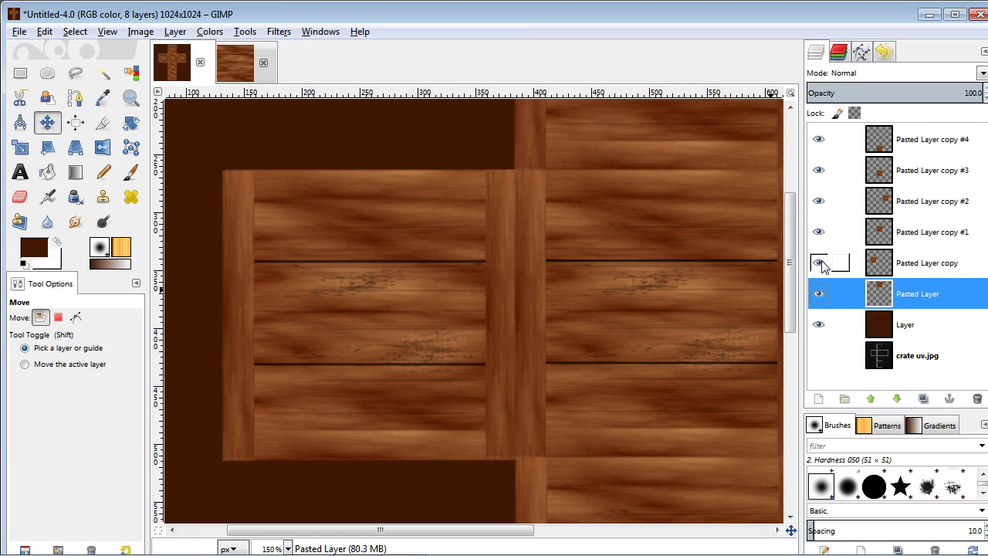
left_click(919, 264)
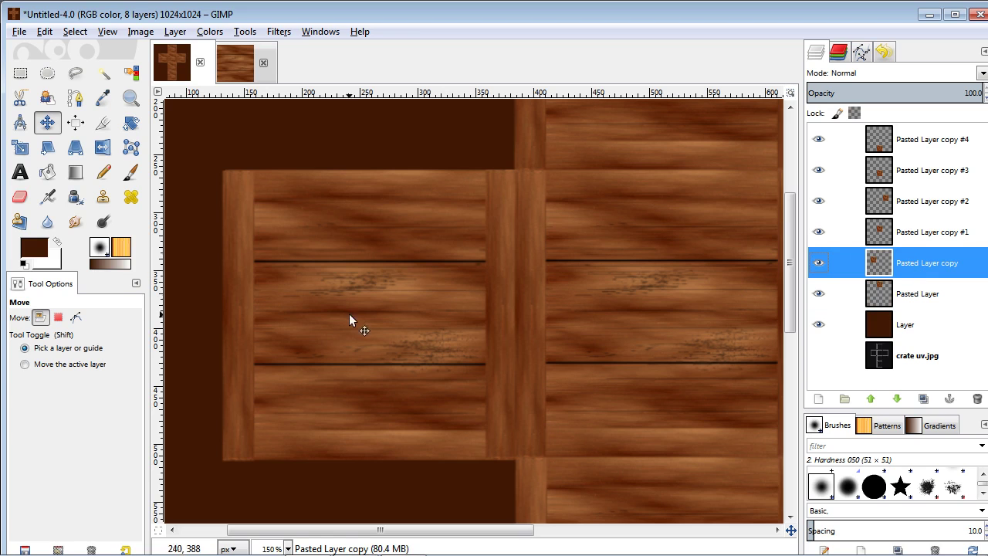
Step: Choose the Clone tool and set its brush size to 10
left_click(106, 199)
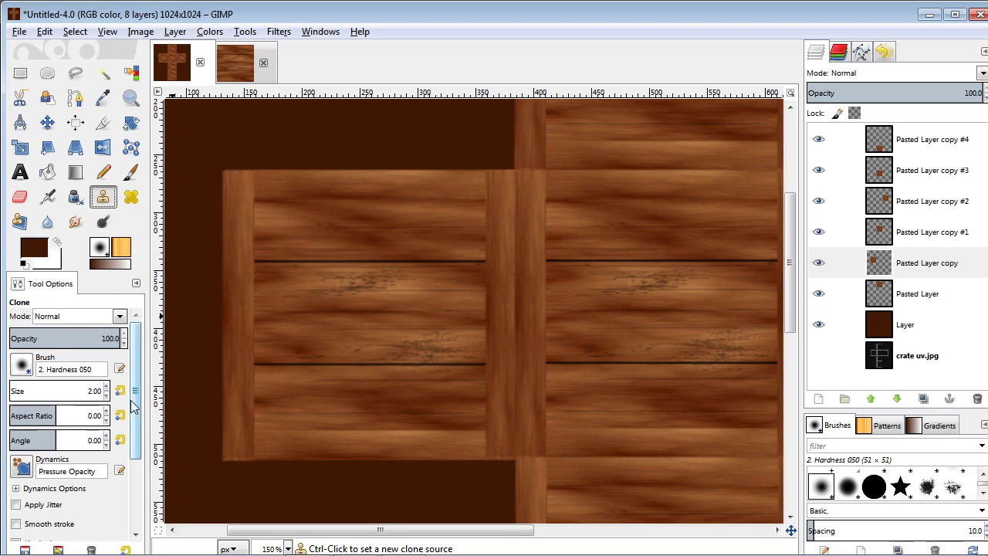
left_click_drag(85, 393, 90, 391)
double_click(98, 392)
type("10")
key("Return")
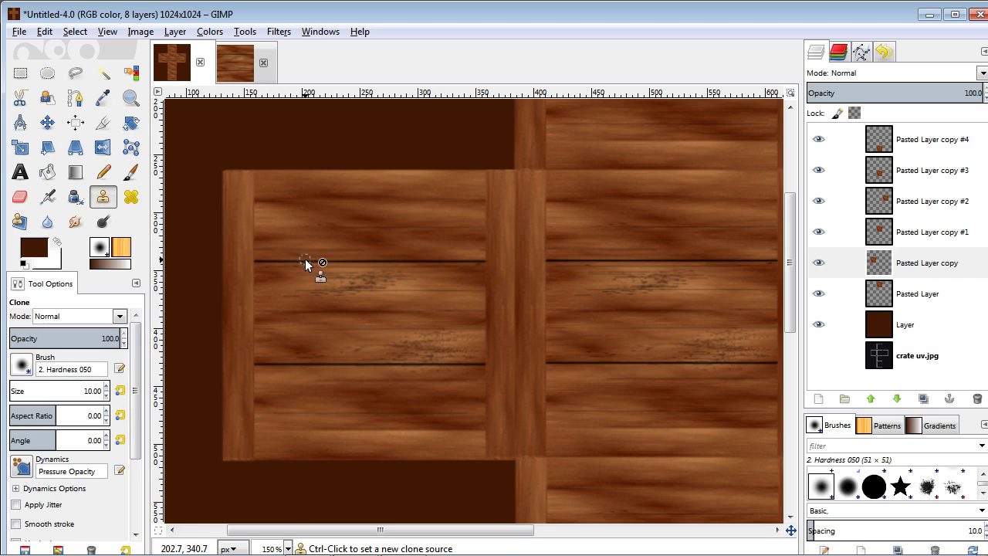
Step: Clone clean wood grain over the right end of the upper dark speckled patch on the left face's middle plank
scroll(374, 315, "up", 2, "ctrl")
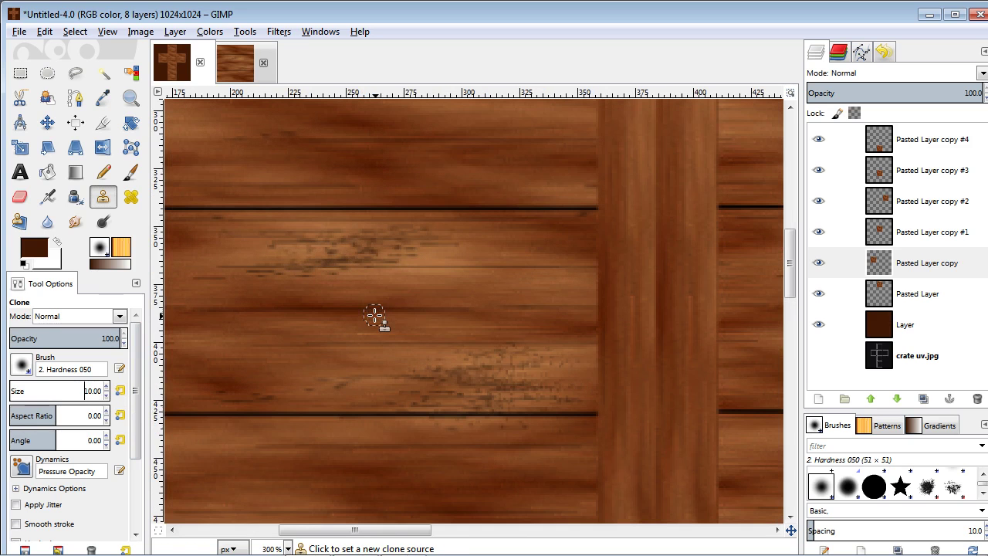
left_click(476, 253, "ctrl")
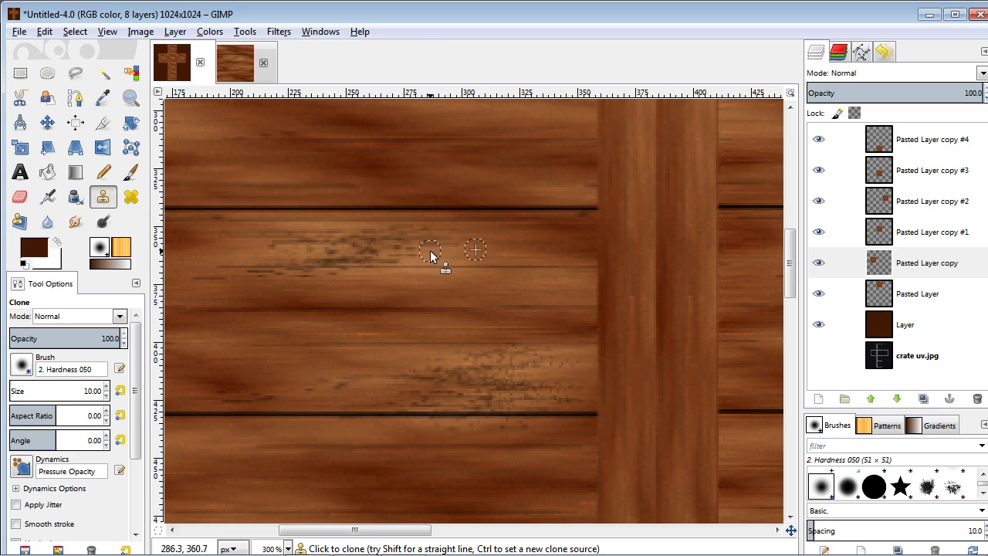
left_click_drag(435, 251, 380, 255)
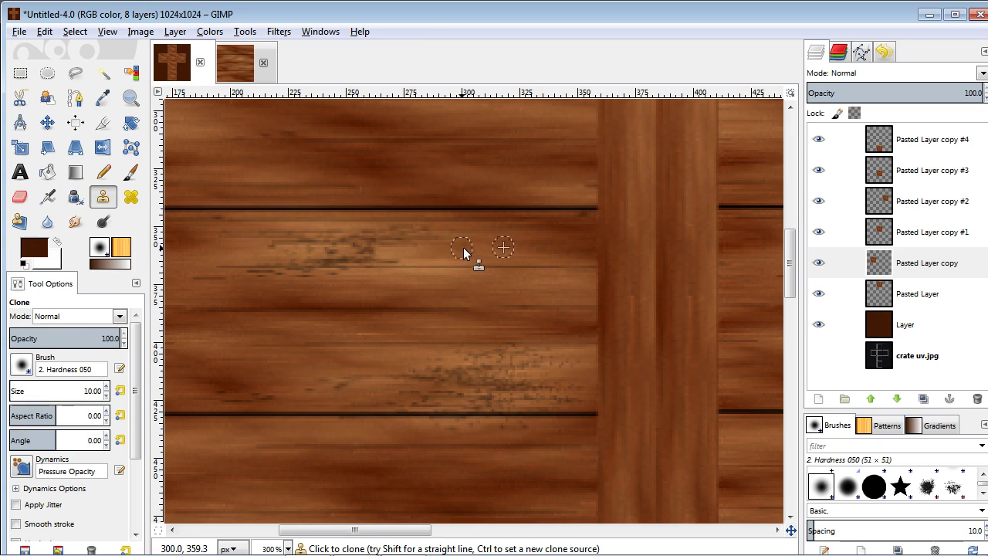
left_click(476, 287)
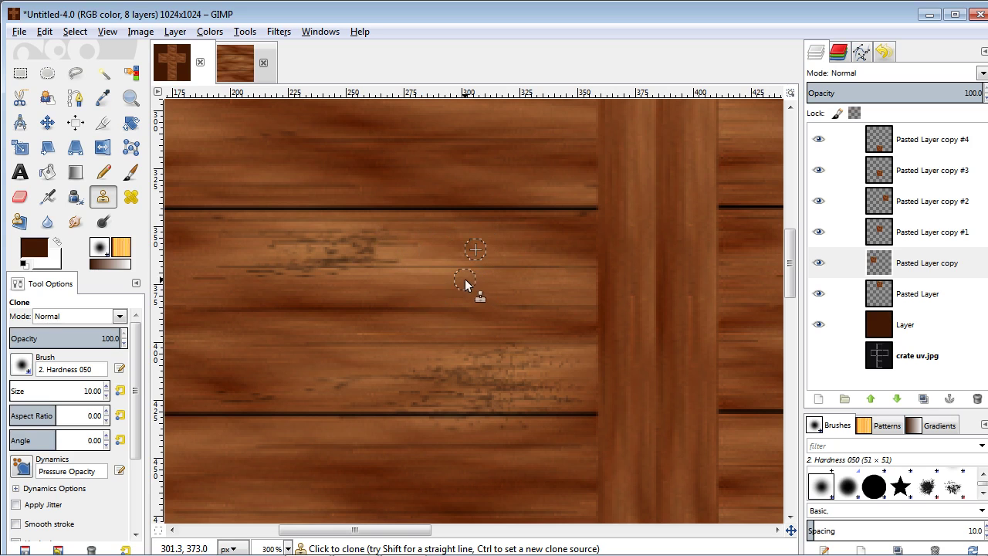
left_click(467, 284, "ctrl")
left_click(401, 255)
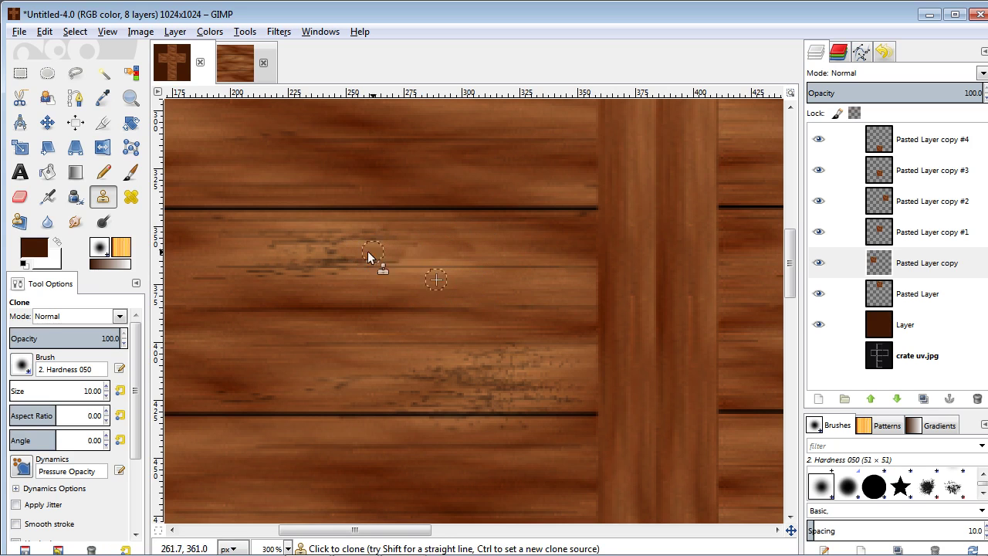
left_click(464, 279, "ctrl")
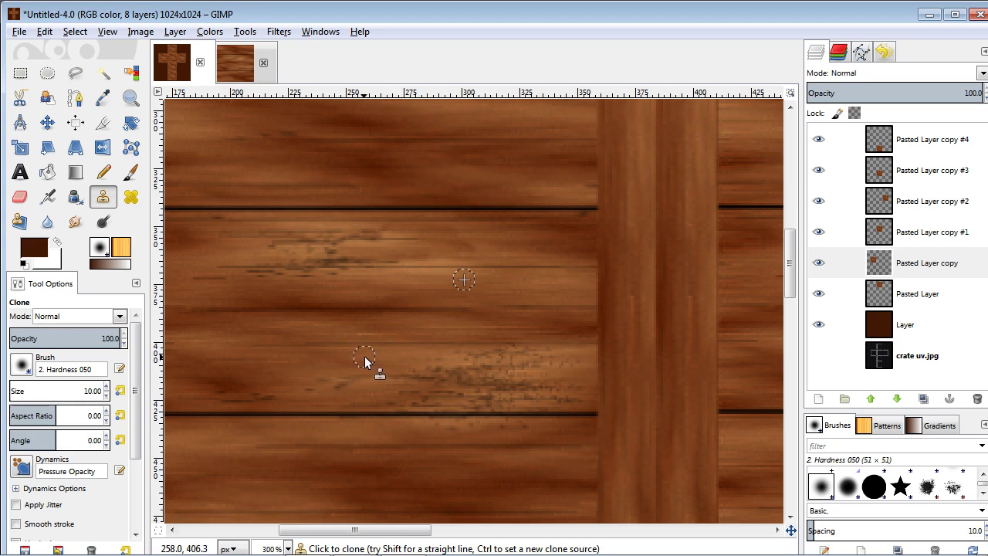
Step: Set the Clone opacity to 50 and fade the lower speckled patch on the left face's middle plank with nearby grain
scroll(365, 356, "down", 2, "ctrl")
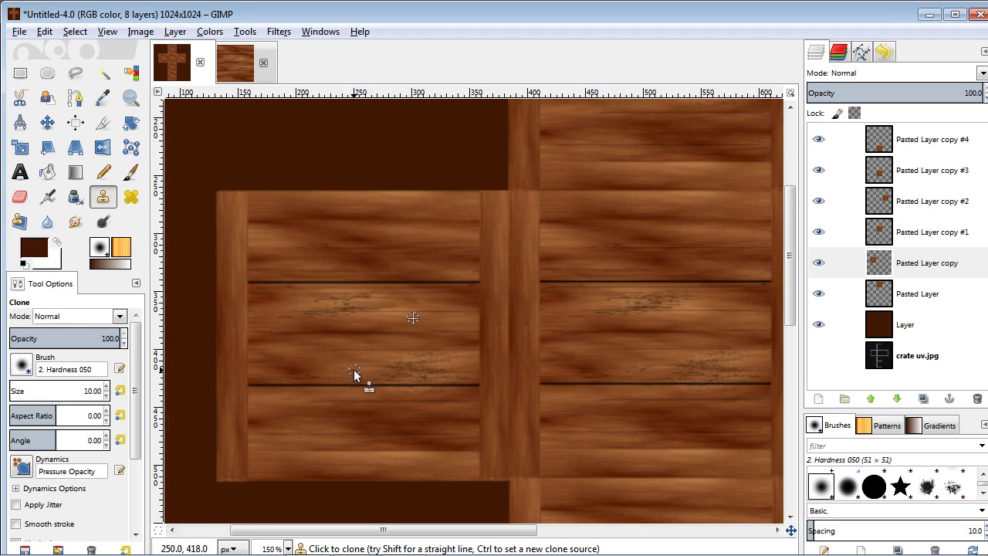
scroll(356, 369, "up", 2, "ctrl")
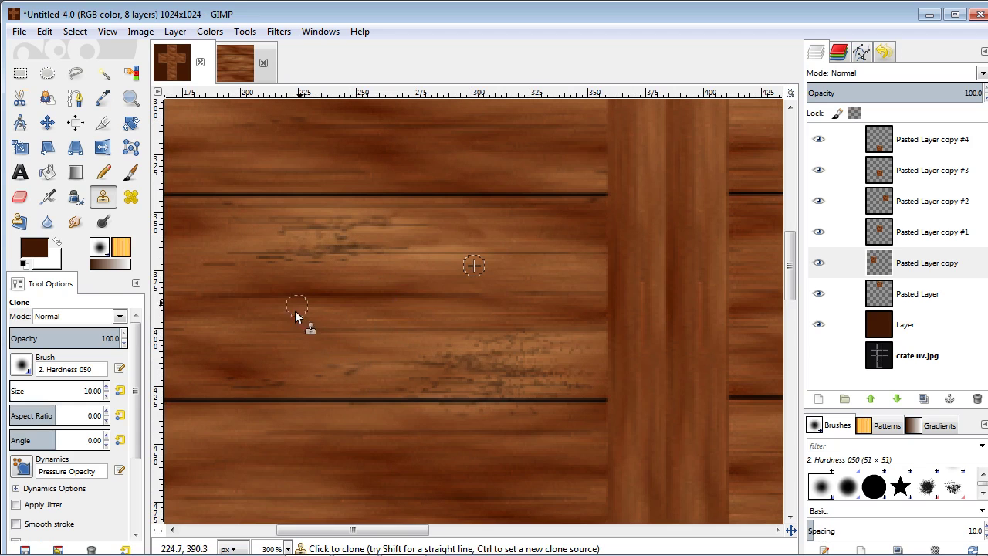
left_click(488, 217, "ctrl")
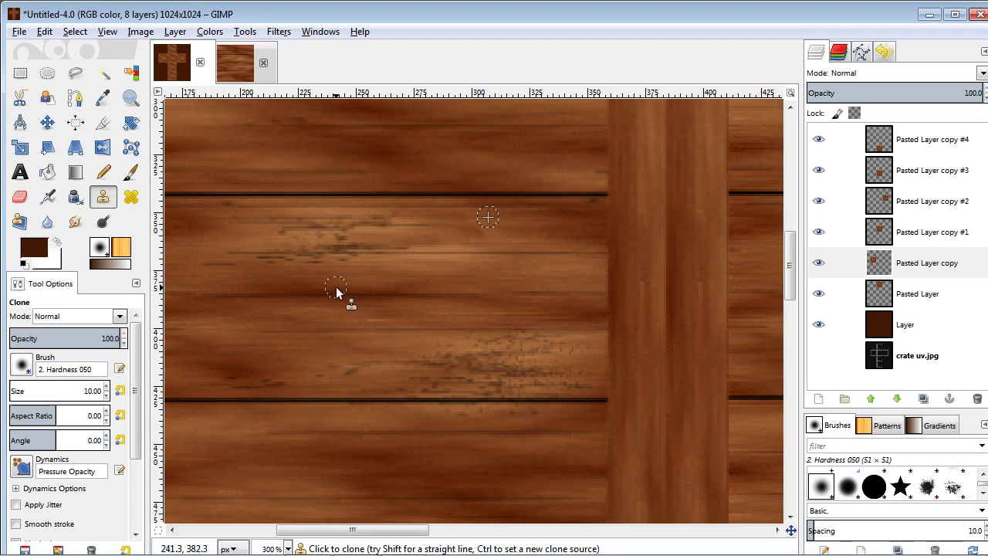
left_click_drag(97, 338, 58, 338)
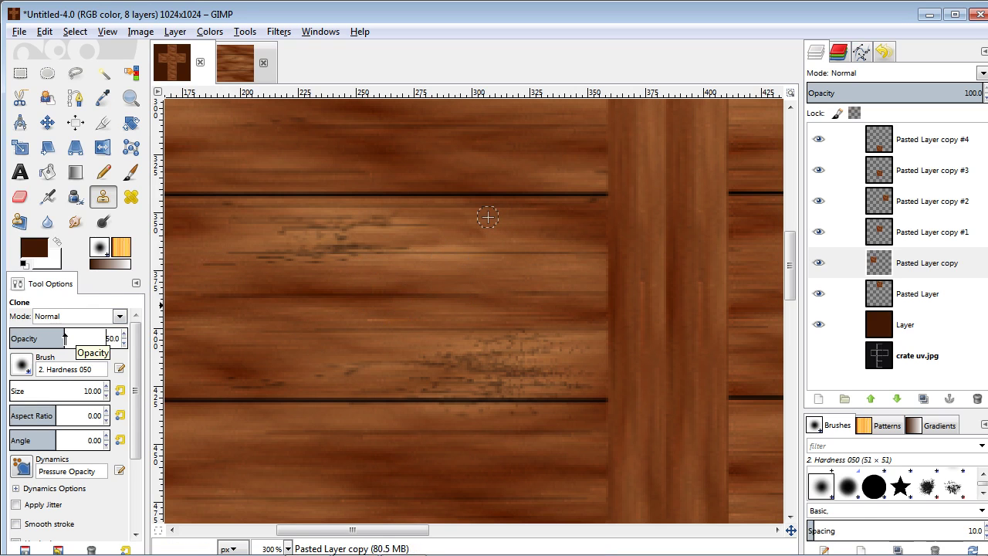
left_click(379, 345, "ctrl")
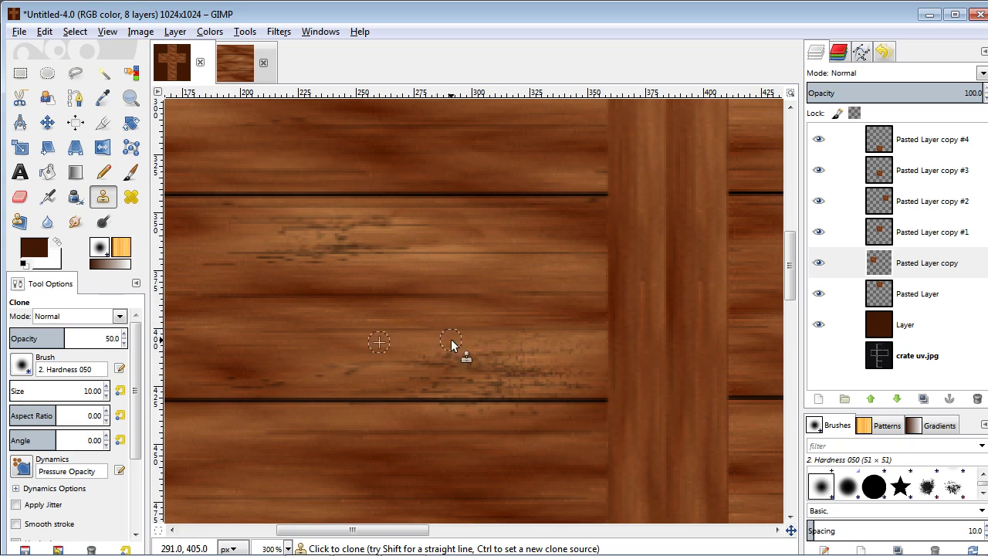
left_click(333, 385, "ctrl")
left_click_drag(421, 379, 539, 363)
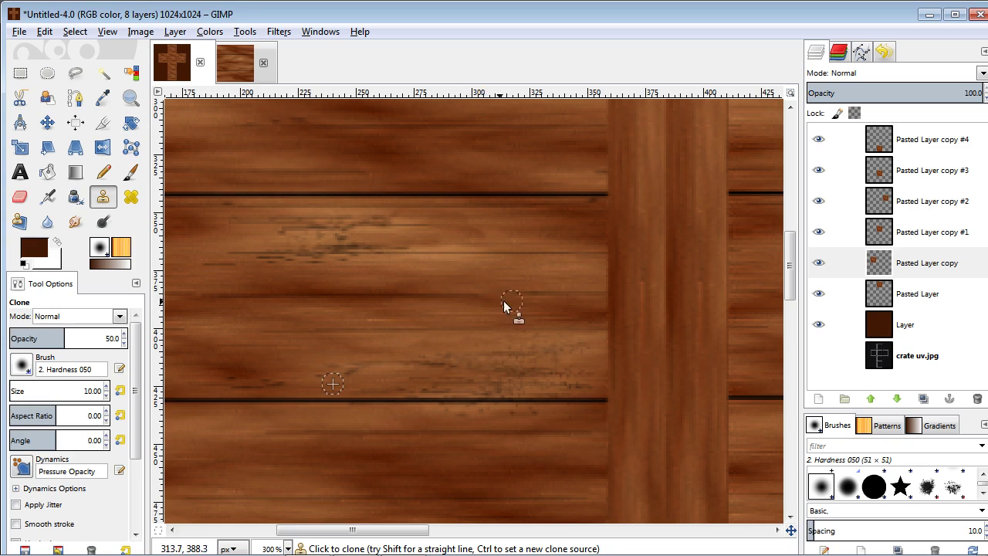
Step: Clone smooth grain over the remaining speckles along the upper edge and right end of the middle plank's lower patch
left_click(348, 312, "ctrl")
left_click(414, 348)
left_click_drag(573, 342, 499, 343)
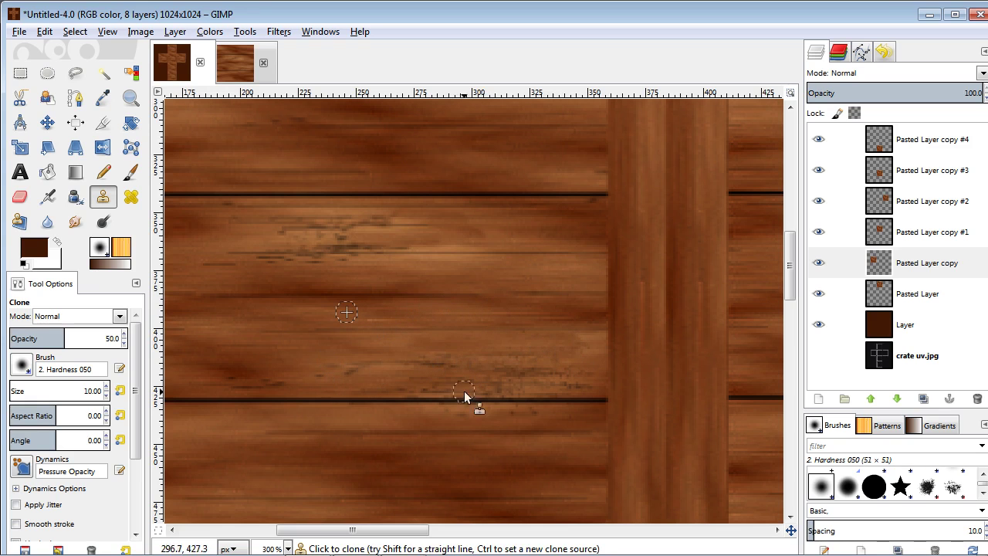
left_click(270, 357, "ctrl")
left_click(374, 369)
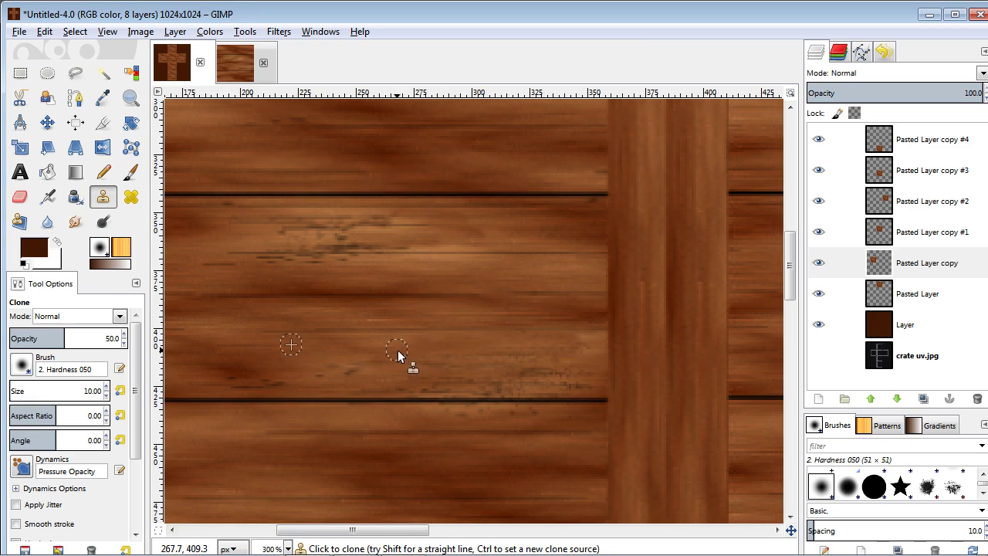
mouse_move(525, 383)
left_mouse_down()
mouse_move(471, 389)
mouse_move(563, 383)
left_mouse_up()
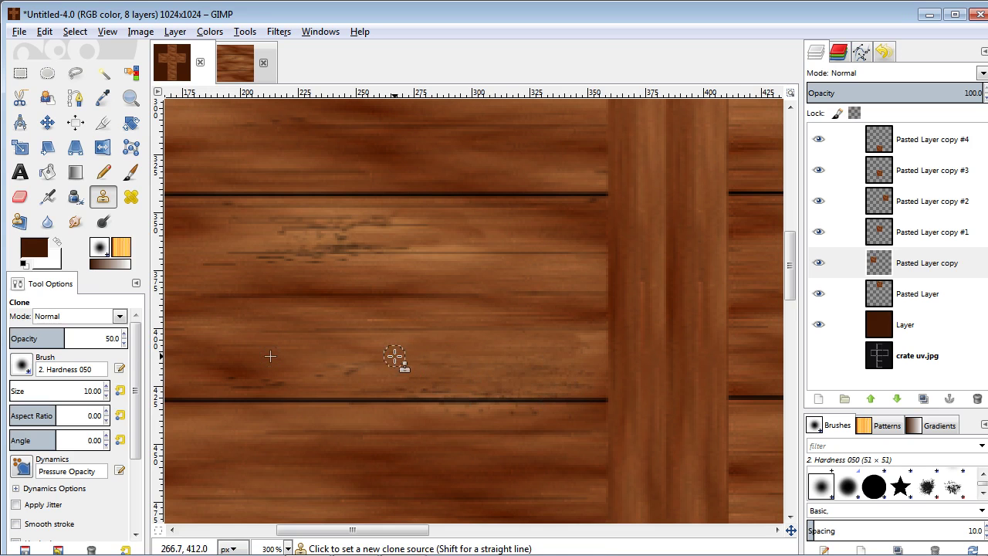
scroll(395, 359, "down", 2, "ctrl")
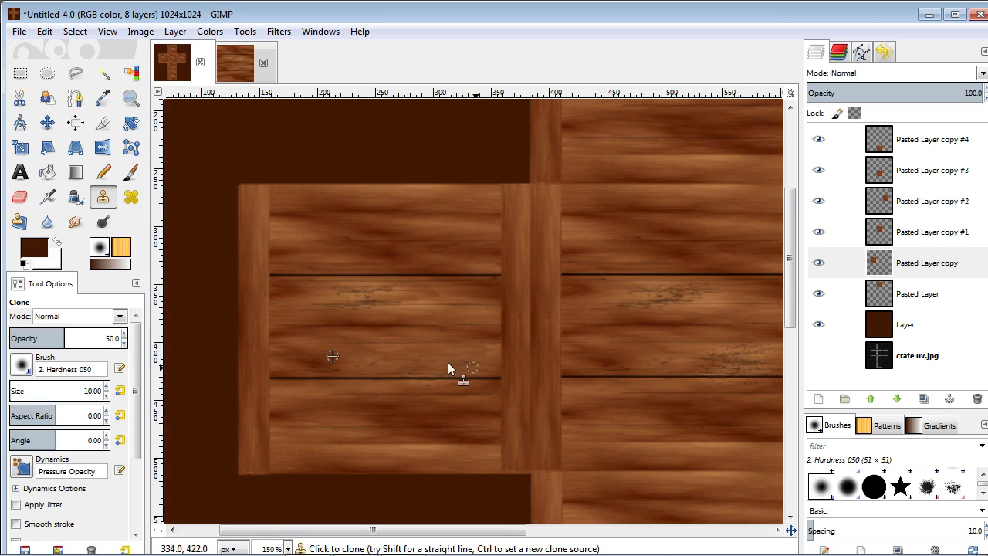
scroll(476, 530, "right", 1)
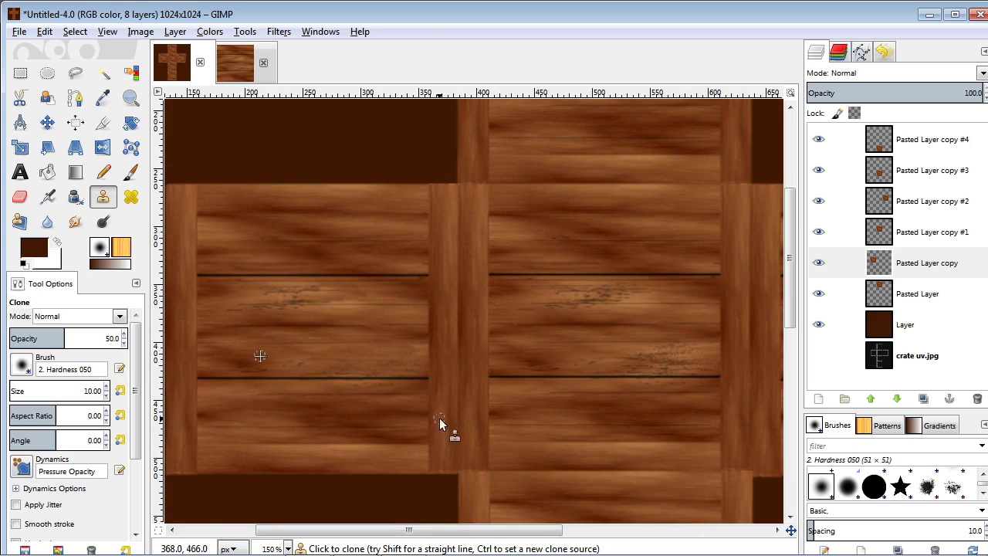
Step: Clone plain grain from just below over the remaining upper speckled patch on the left face's middle plank
left_click(383, 294, "ctrl")
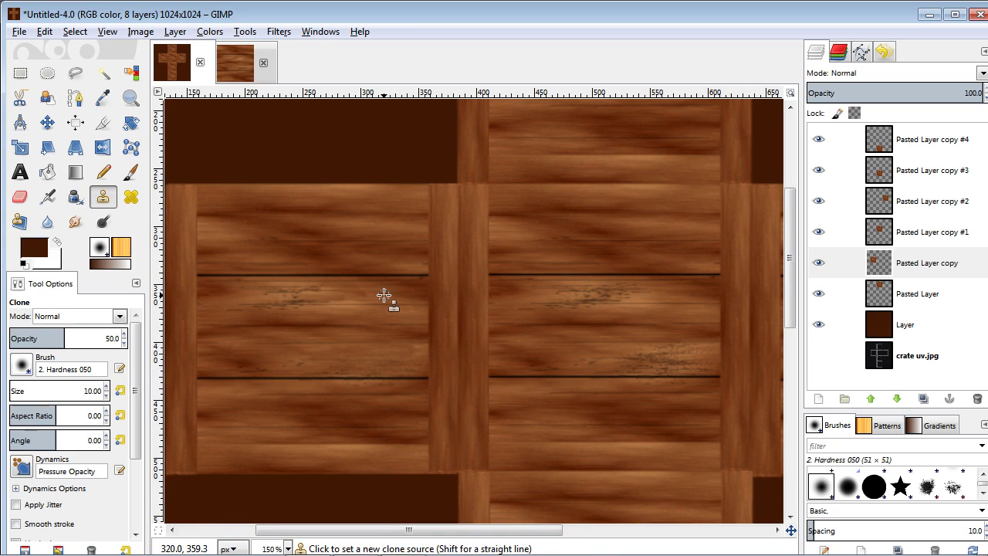
left_click(273, 320, "ctrl")
left_click_drag(310, 302, 264, 287)
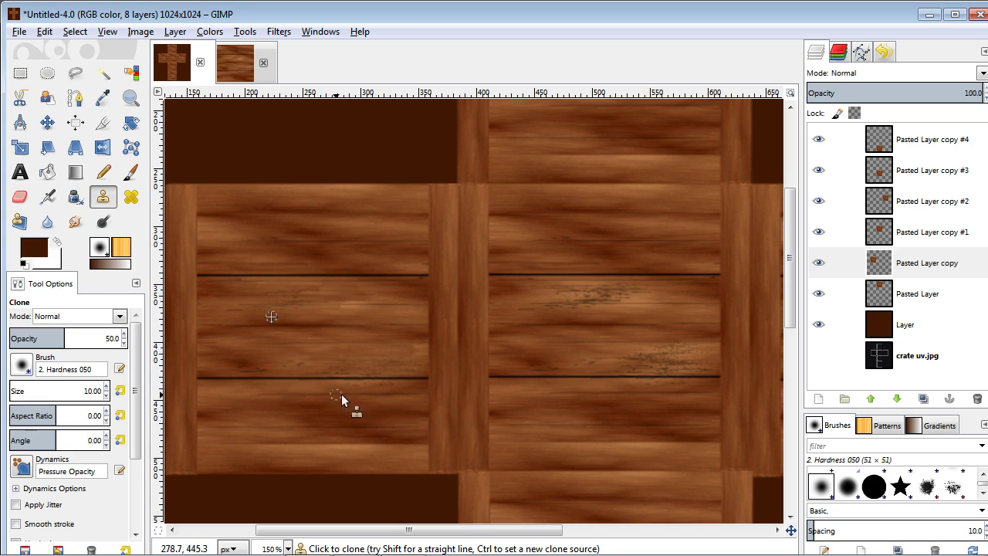
Step: Vary the grain of the left face's bottom plank by cloning lighter wood over its dark streaks
left_click(215, 458, "ctrl")
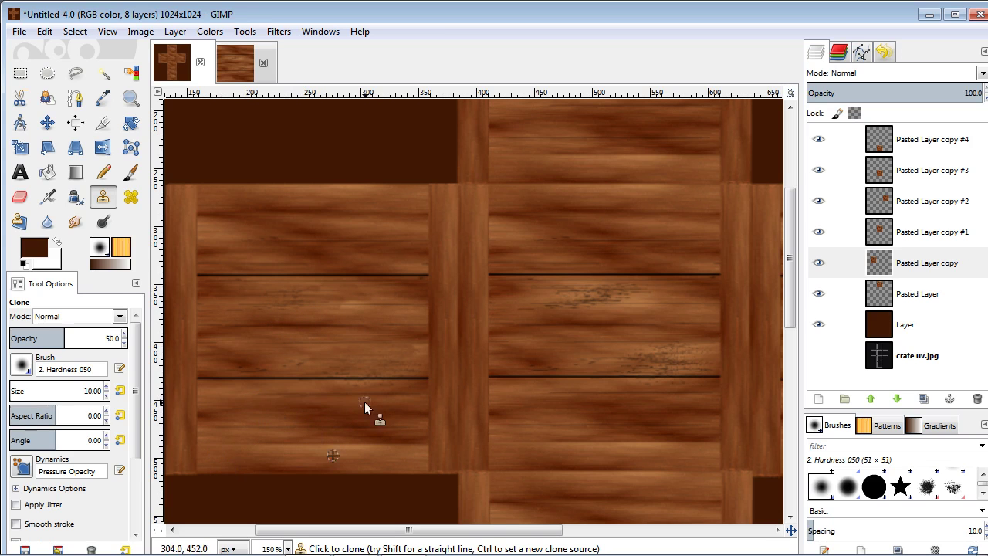
left_click(212, 398, "ctrl")
left_click(300, 417)
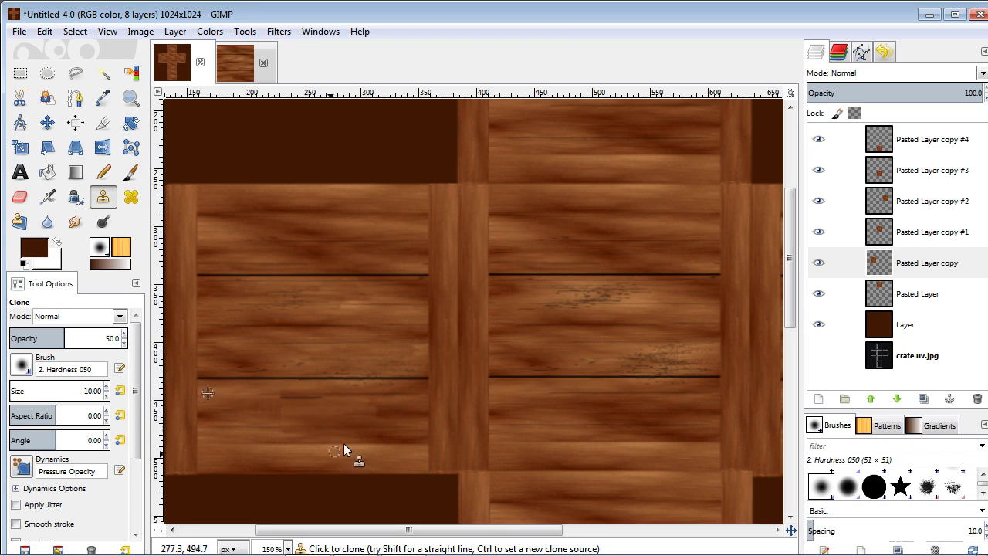
left_click(371, 450, "ctrl")
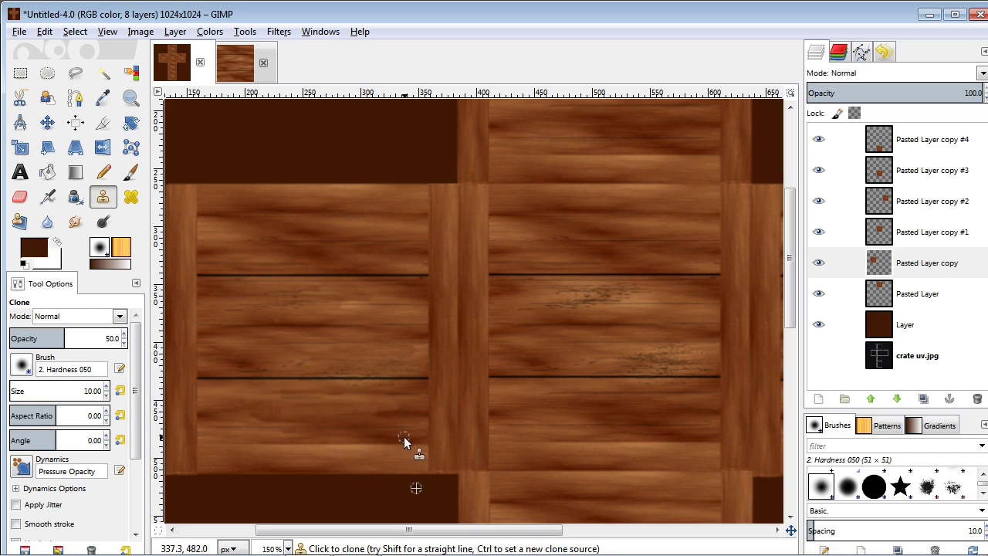
mouse_move(373, 391)
left_mouse_down()
mouse_move(314, 386)
mouse_move(355, 388)
left_mouse_up()
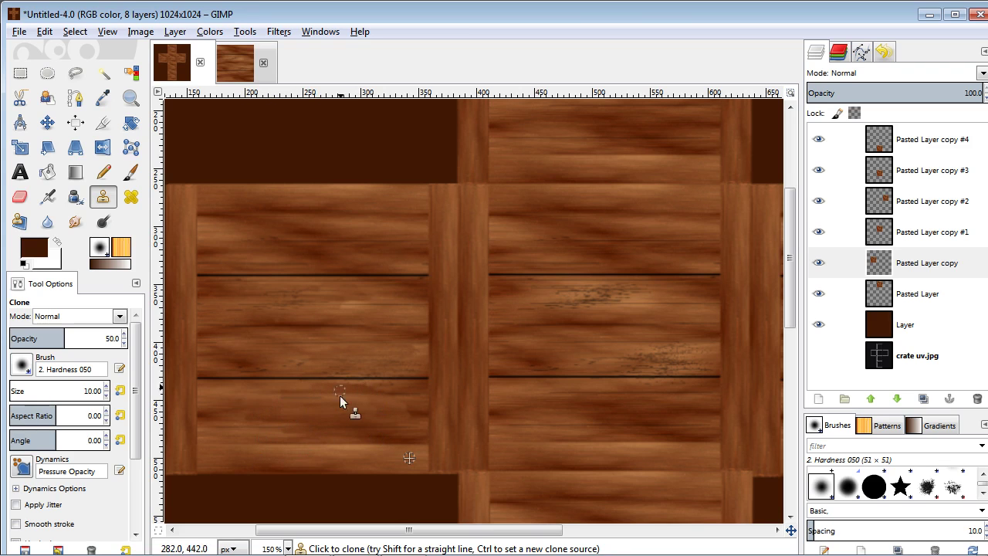
Step: Rework the grain of the left face's top plank with cloned wood, increasing the Clone brush size to 15
left_click(394, 202, "ctrl")
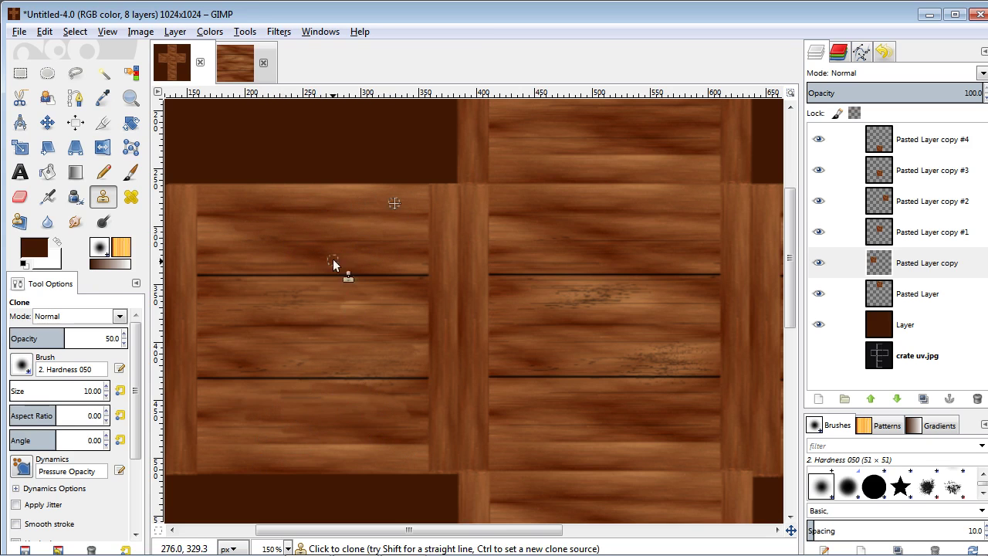
left_click(394, 258, "ctrl")
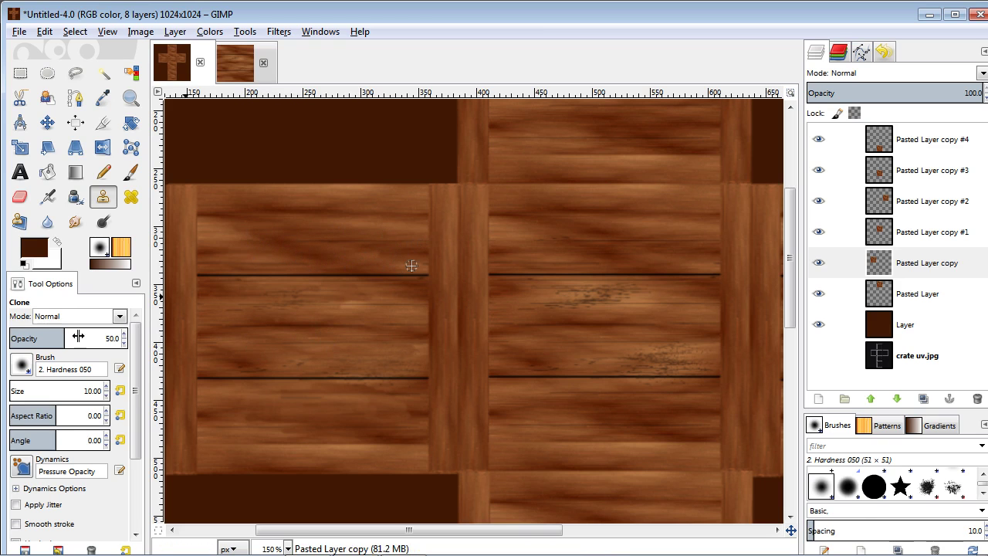
left_click(89, 391)
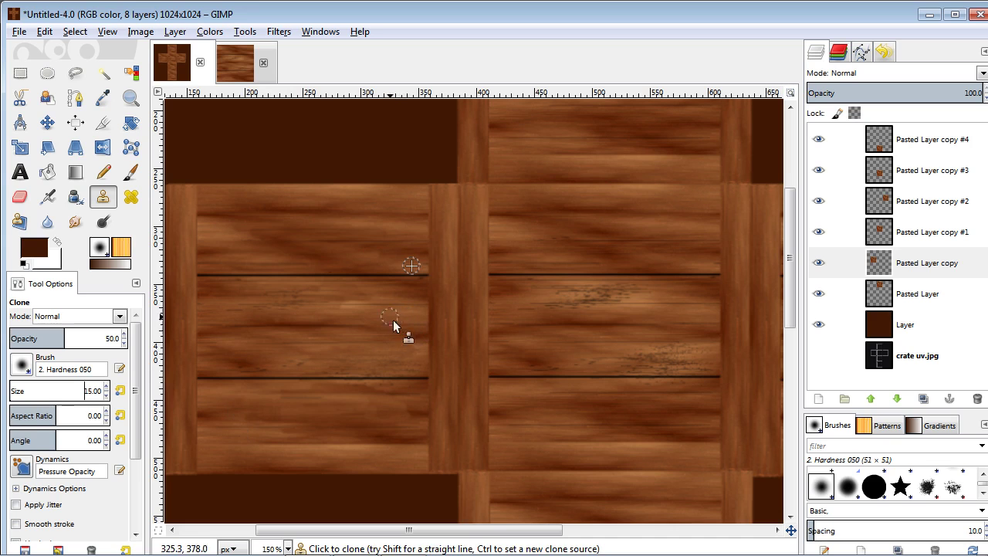
left_click(410, 202, "ctrl")
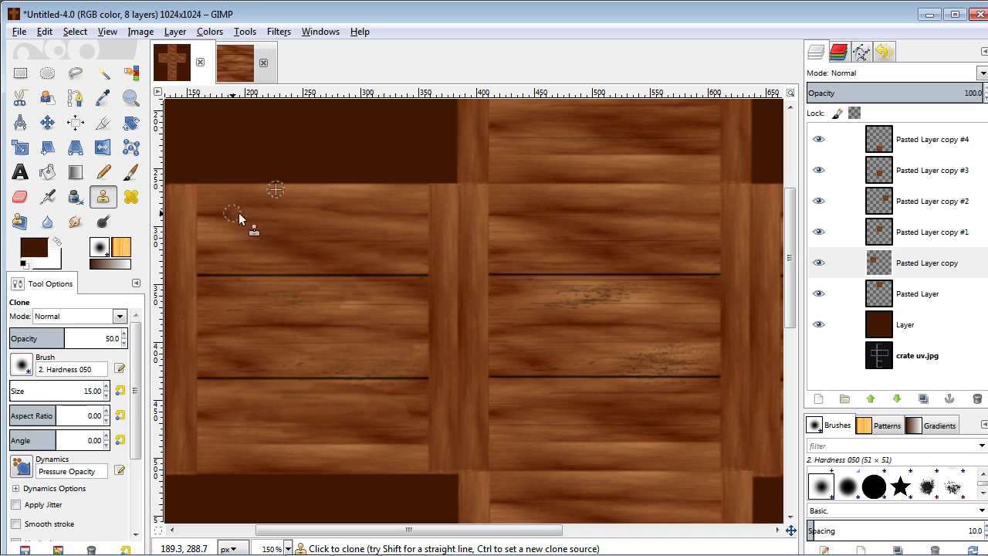
left_click(408, 264, "ctrl")
left_click(406, 257)
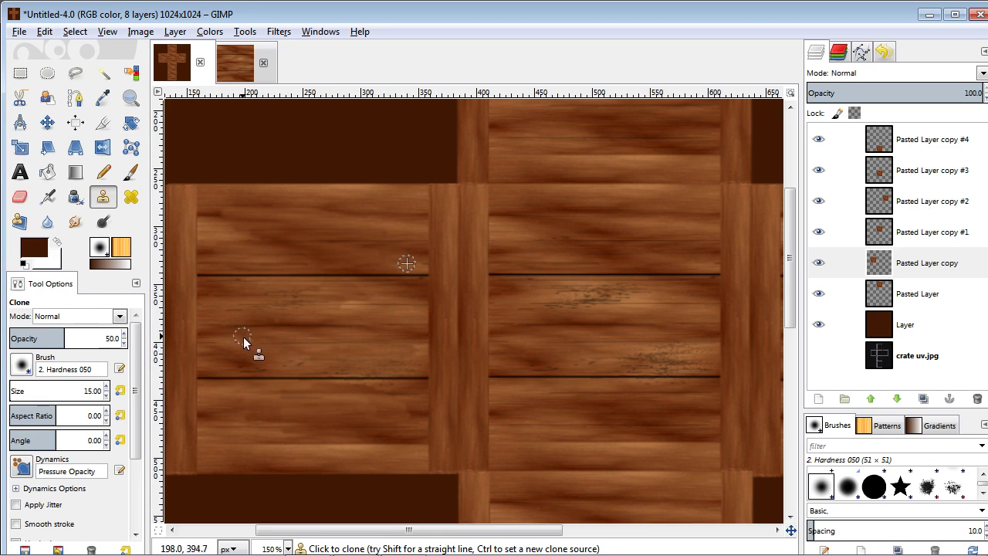
Step: Touch up the left face's middle plank with the Clone tool, sampling new source points from the same plank
left_click(348, 333, "ctrl")
left_click(241, 339, "ctrl")
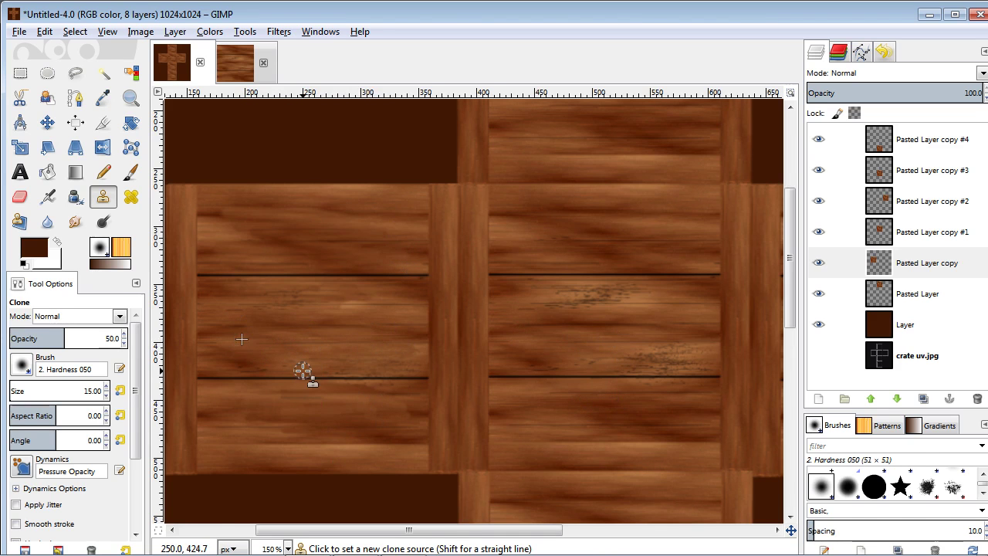
scroll(306, 380, "down", 2, "ctrl")
scroll(309, 384, "up", 2, "ctrl")
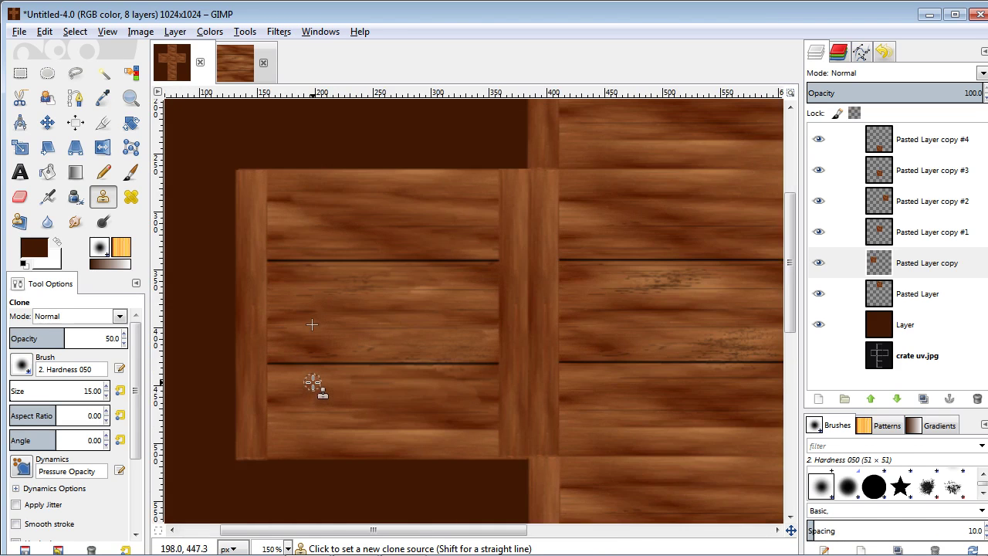
Step: Compare the reworked left face with the crate map's other faces and with the original plank image
scroll(315, 388, "down", 1, "ctrl")
scroll(539, 319, "up", 2)
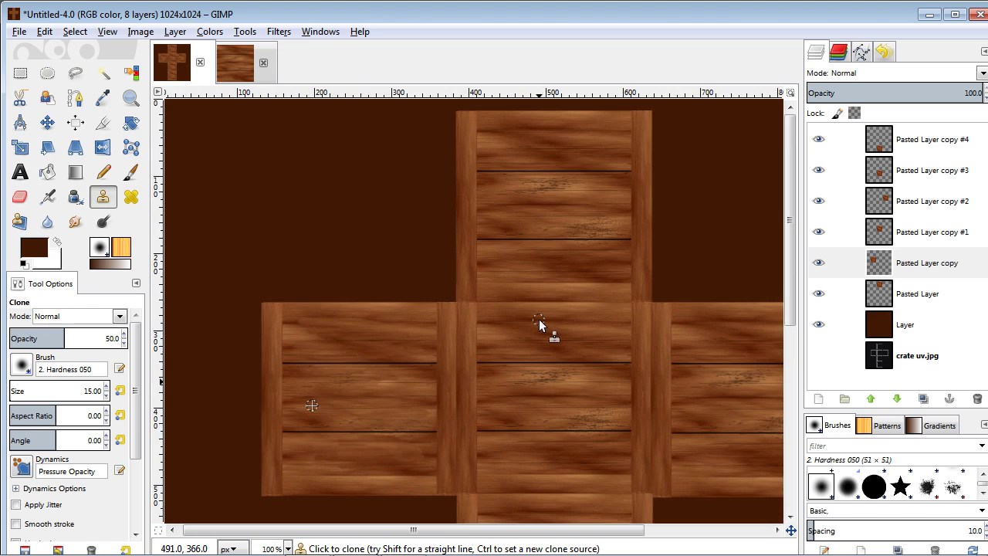
scroll(538, 319, "down", 5)
scroll(535, 319, "up", 5)
scroll(535, 319, "down", 2)
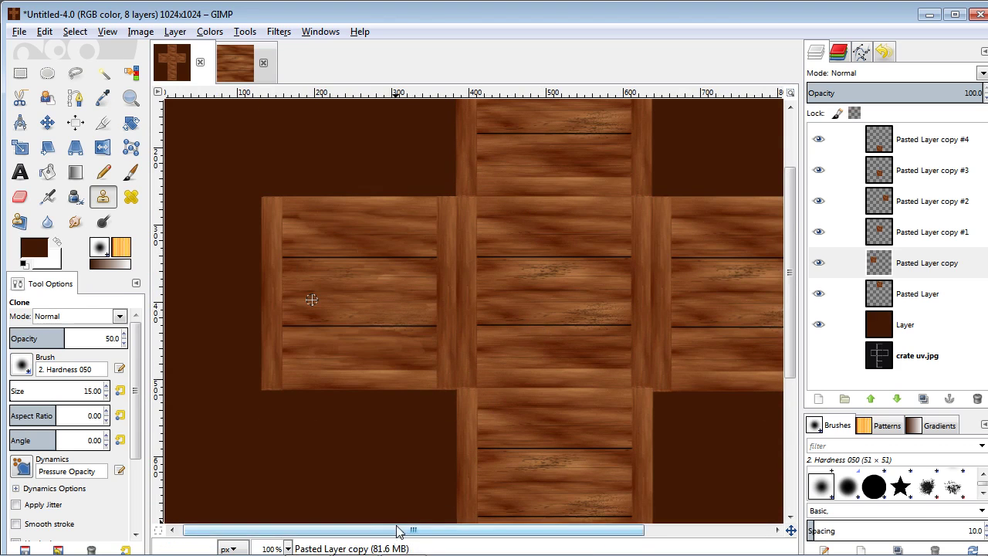
left_click_drag(391, 533, 407, 520)
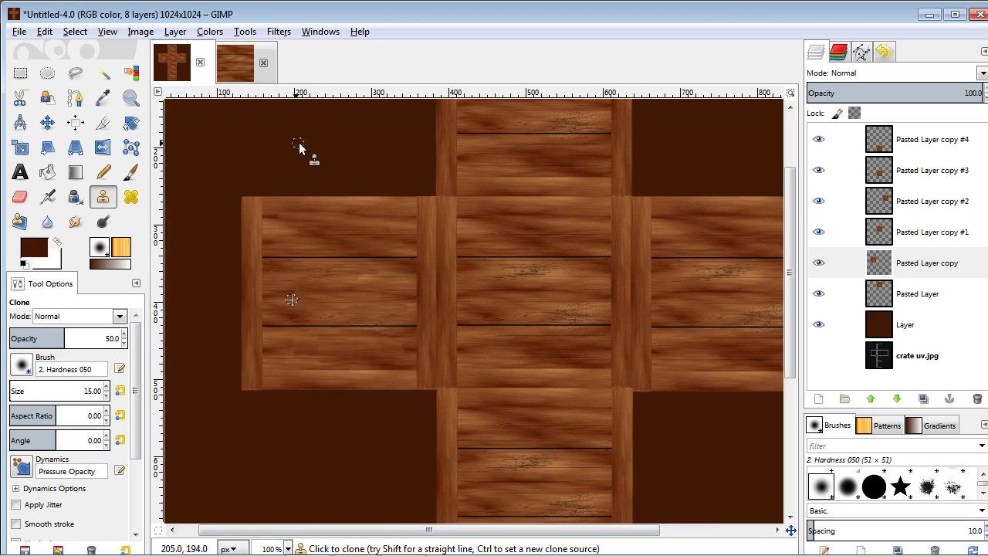
left_click(232, 67)
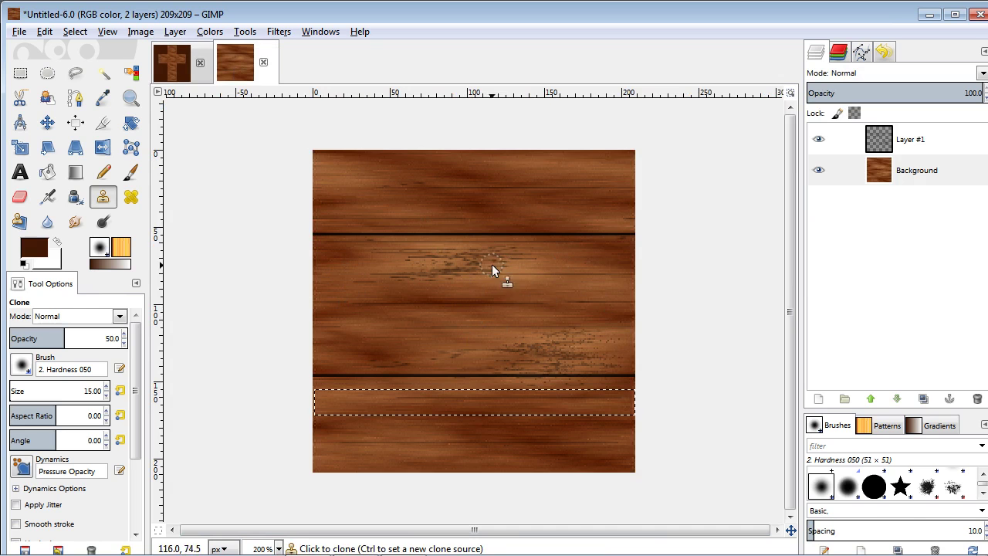
left_click(173, 66)
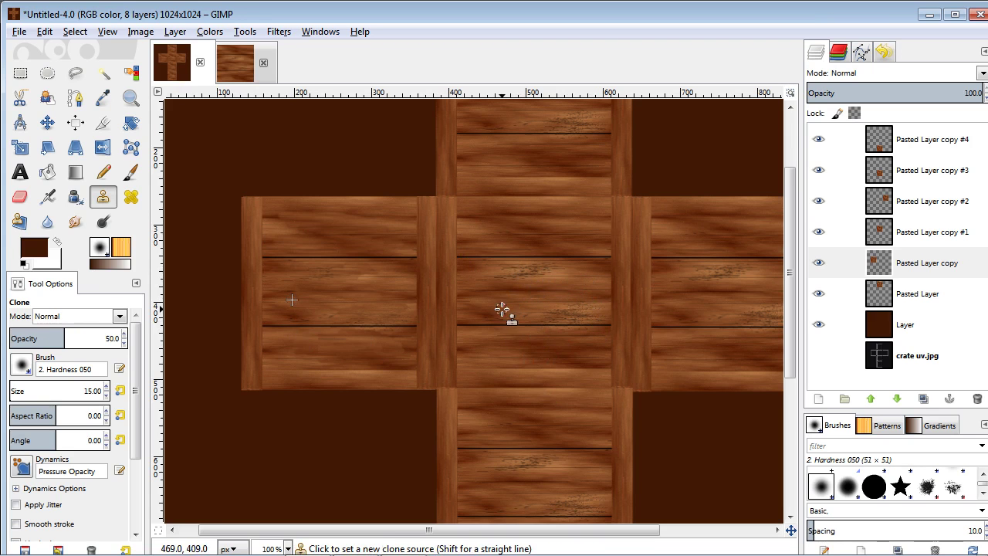
key("minus")
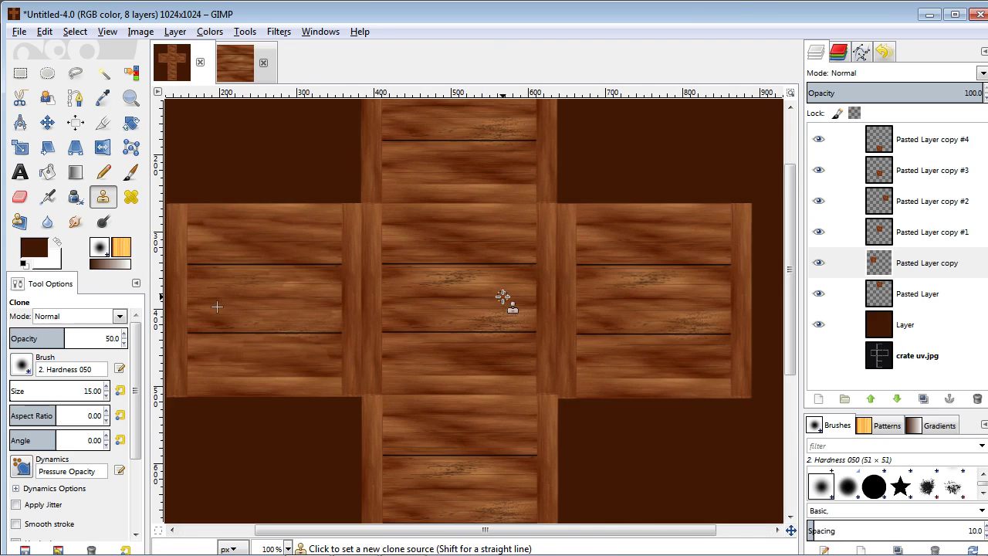
key("1")
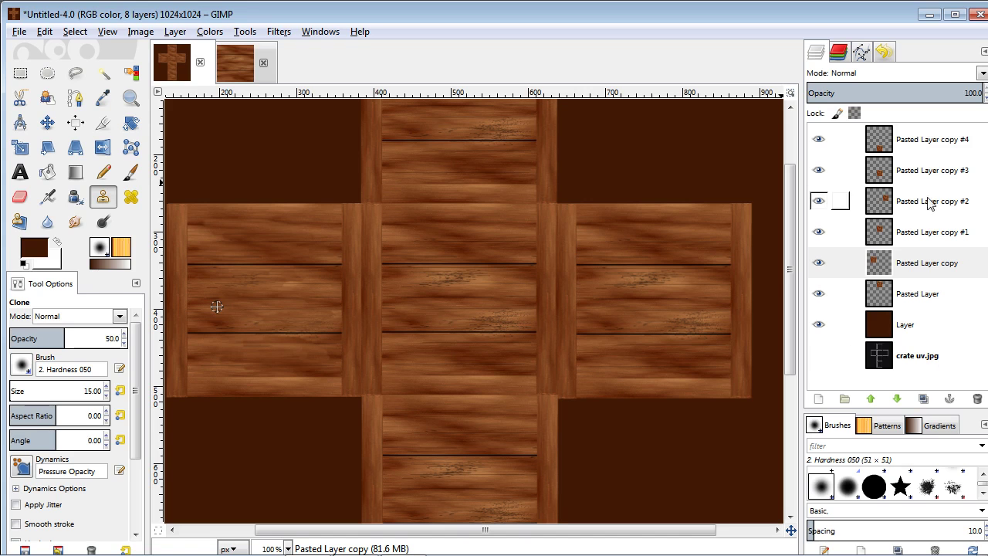
Step: Merge all visible wood layers into a single layer, keeping the hidden crate uv.jpg layer separate
left_click(931, 140)
right_click(931, 141)
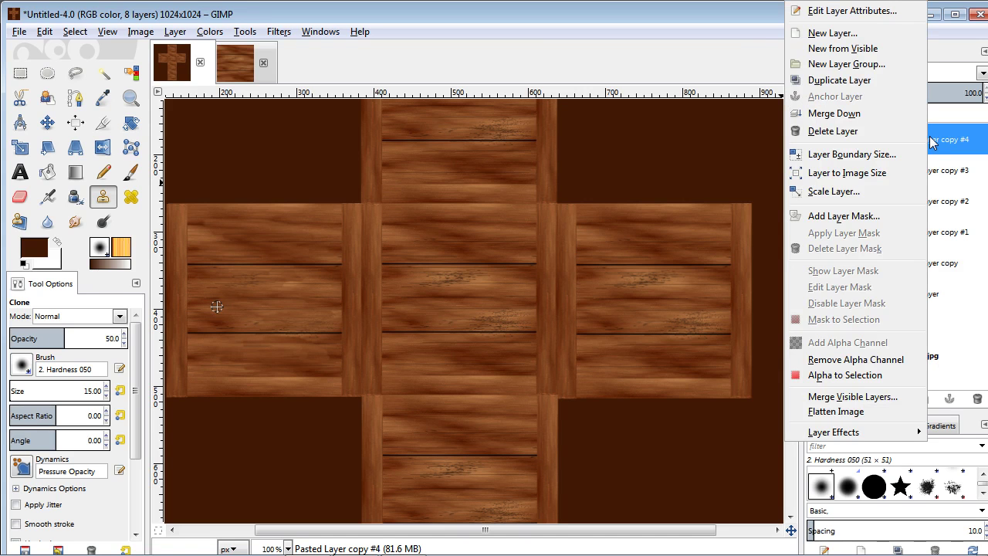
left_click(892, 398)
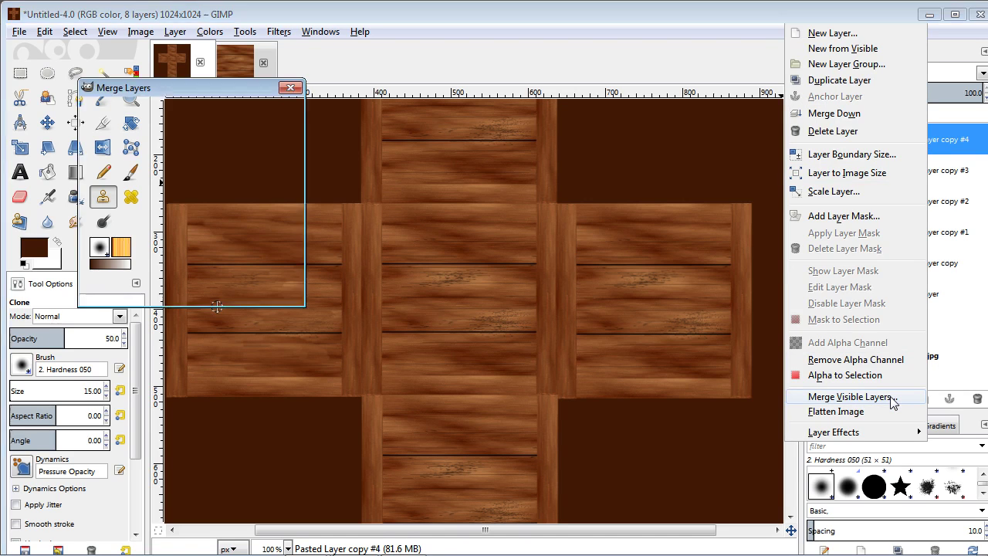
left_click(191, 286)
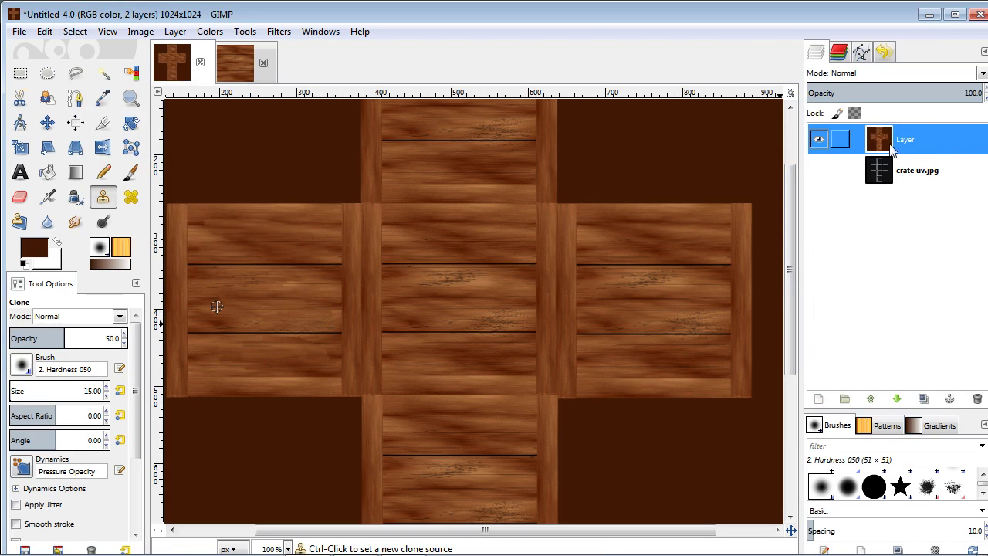
Step: Check the merged wood layer against the crate uv.jpg layer by toggling their visibility, and review the whole map
left_click(821, 143)
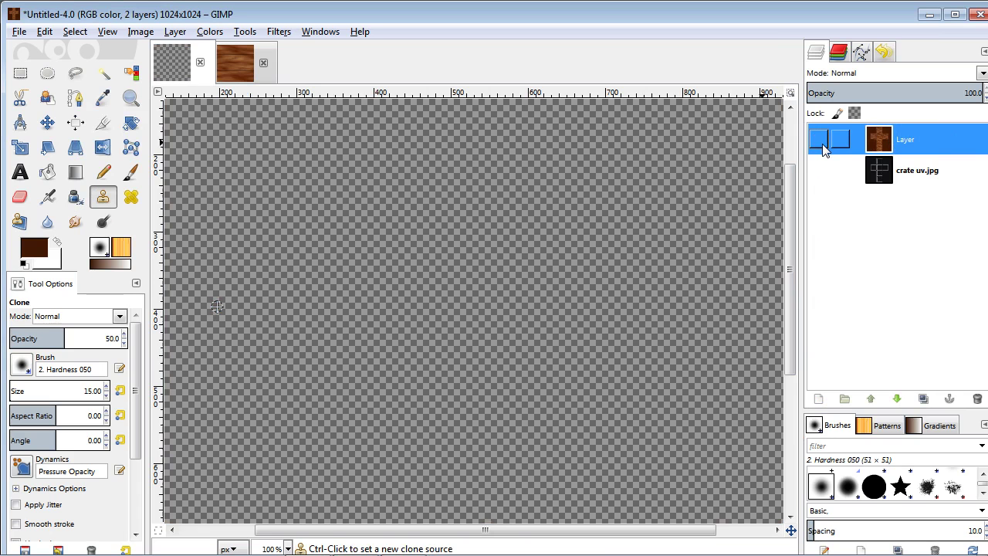
left_click(820, 140)
left_click(819, 170)
left_click(820, 141)
left_click(820, 140)
left_click(819, 171)
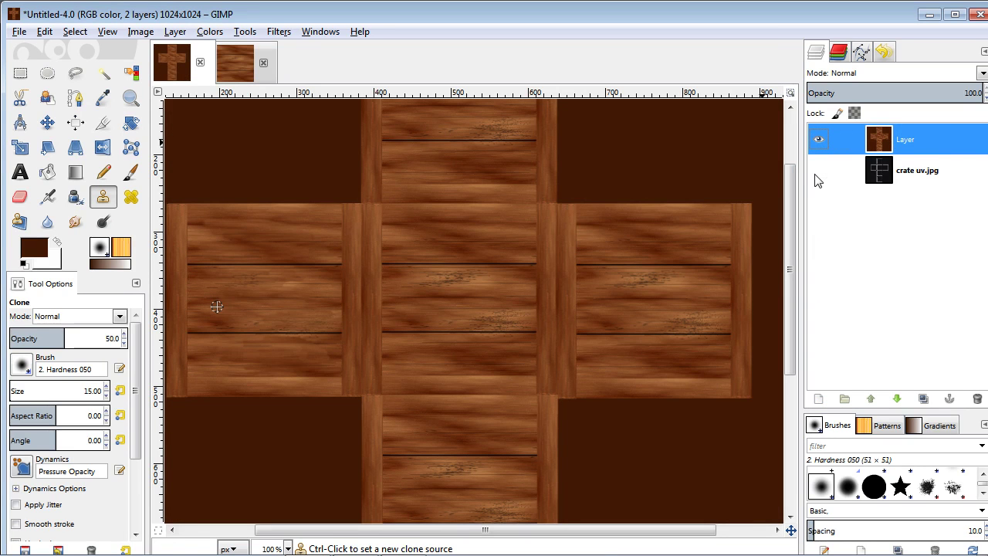
scroll(458, 300, "down", 1, "ctrl")
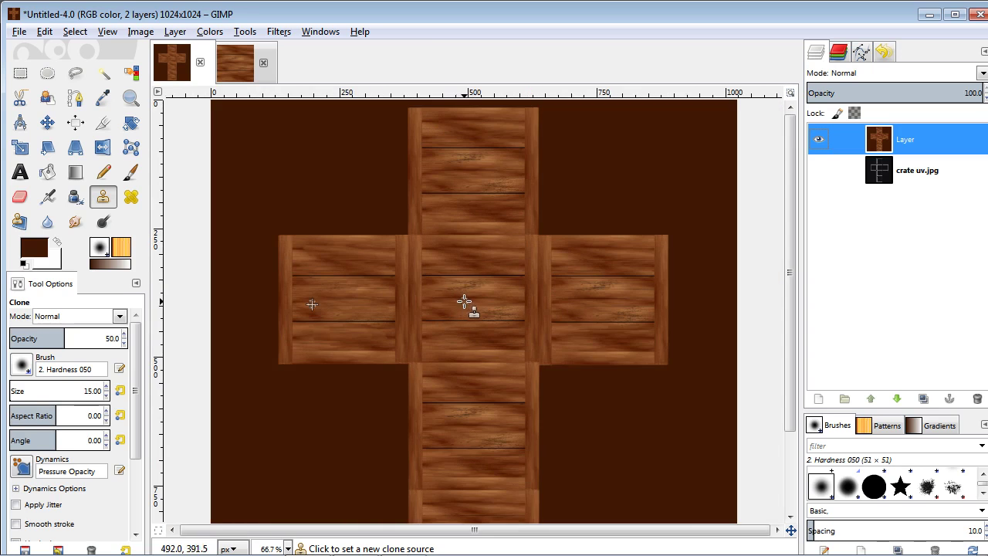
scroll(462, 302, "down", 1, "ctrl")
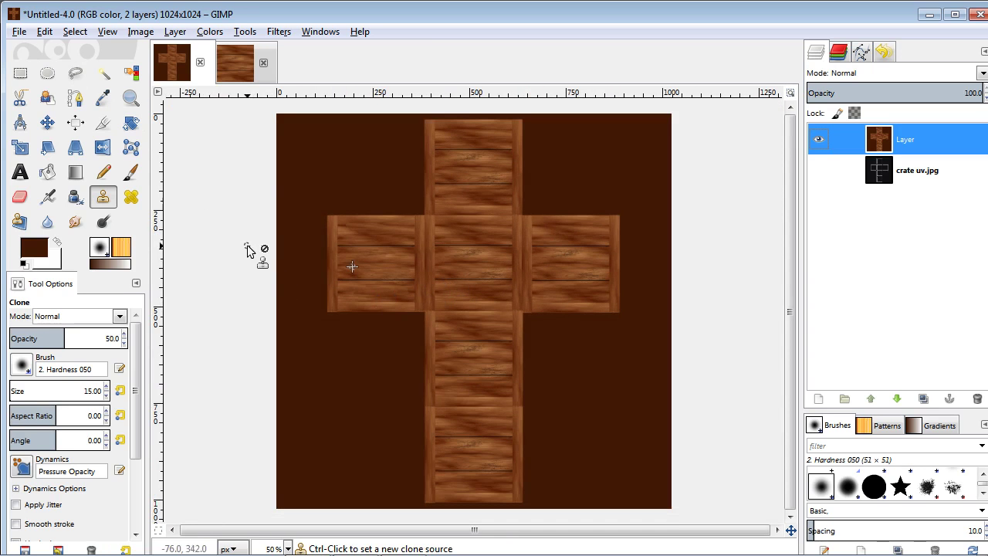
Step: Open crate map_occlusion.JPG from the crate tut folder as a new layer above the wood texture
left_click(48, 122)
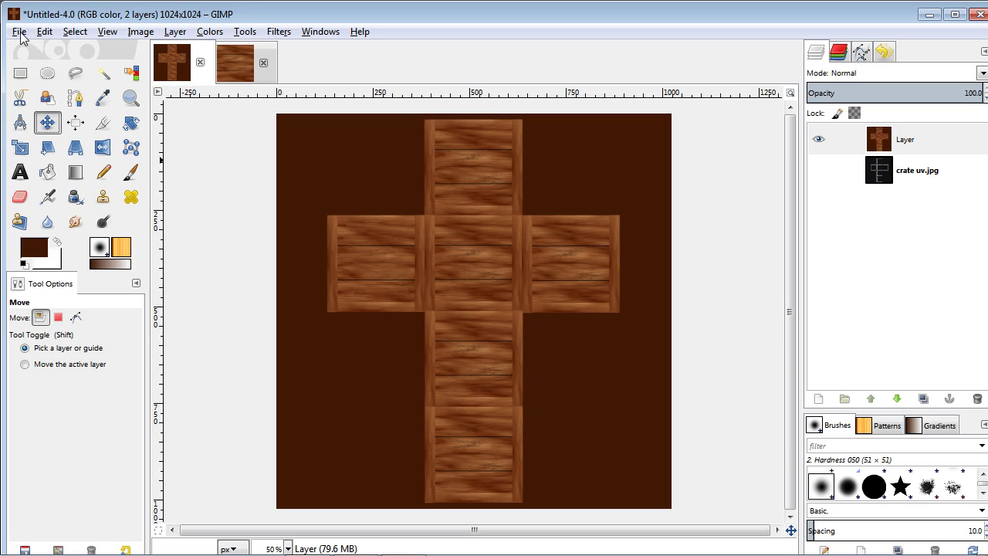
left_click(19, 33)
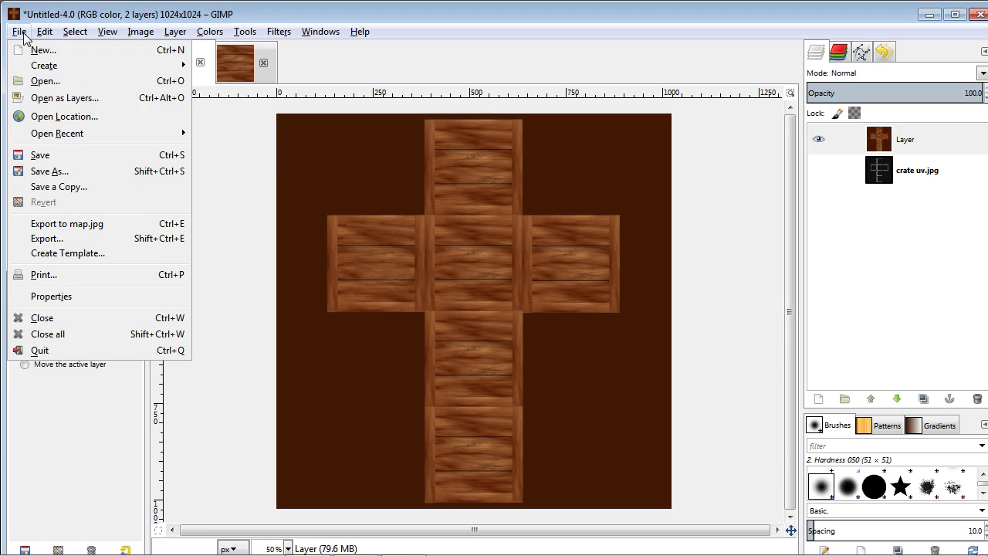
left_click(70, 101)
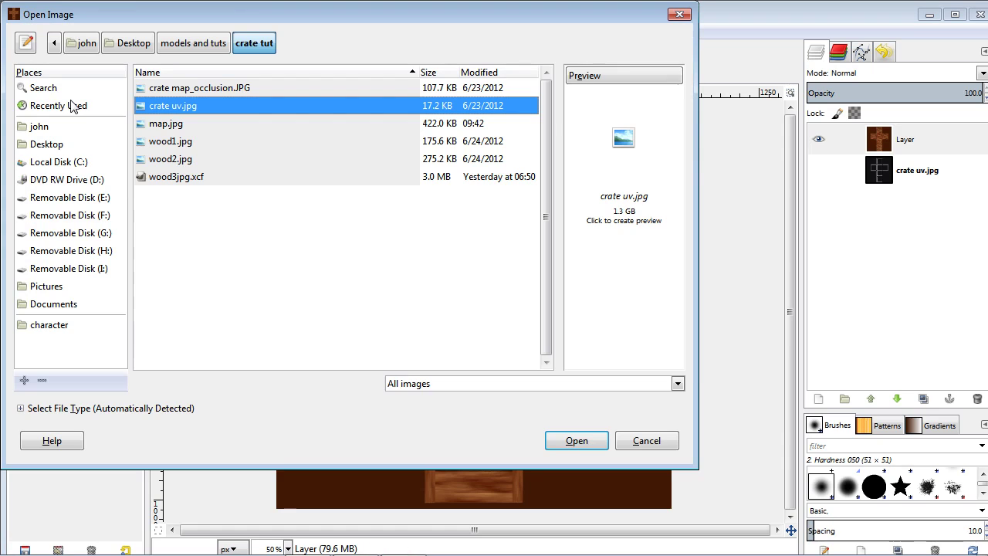
left_click(206, 90)
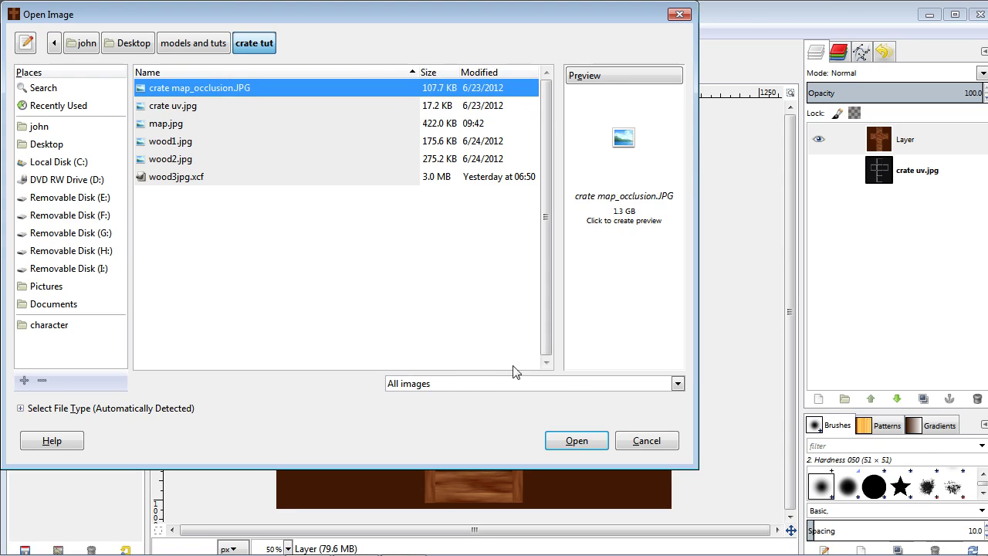
left_click(579, 444)
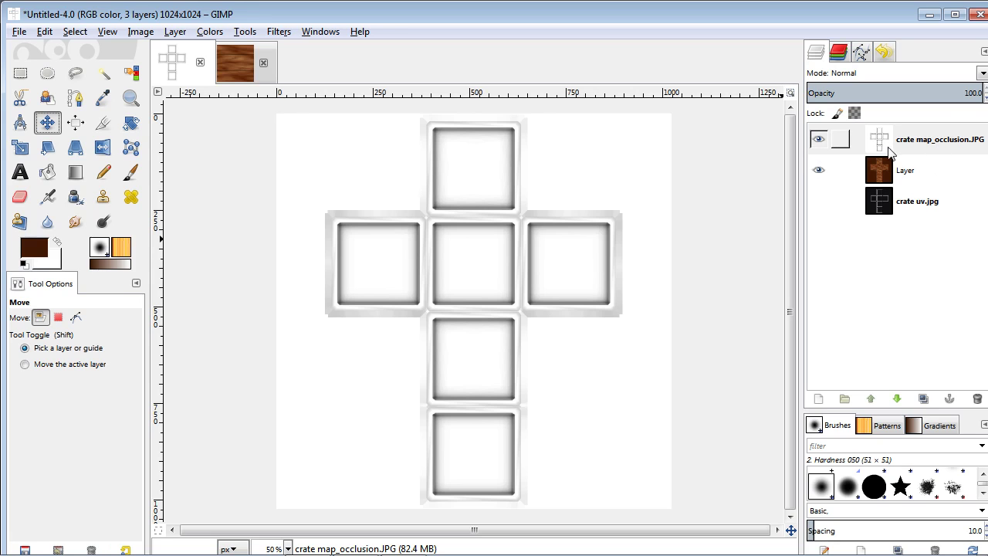
Step: Set the occlusion layer's blend mode to Multiply so its shading darkens the wood beneath
left_click(984, 74)
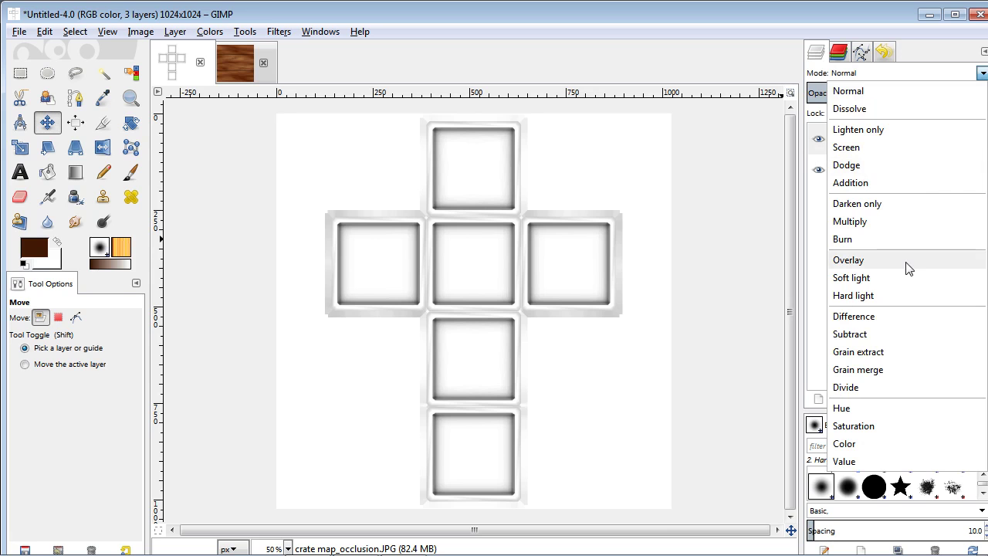
left_click(896, 222)
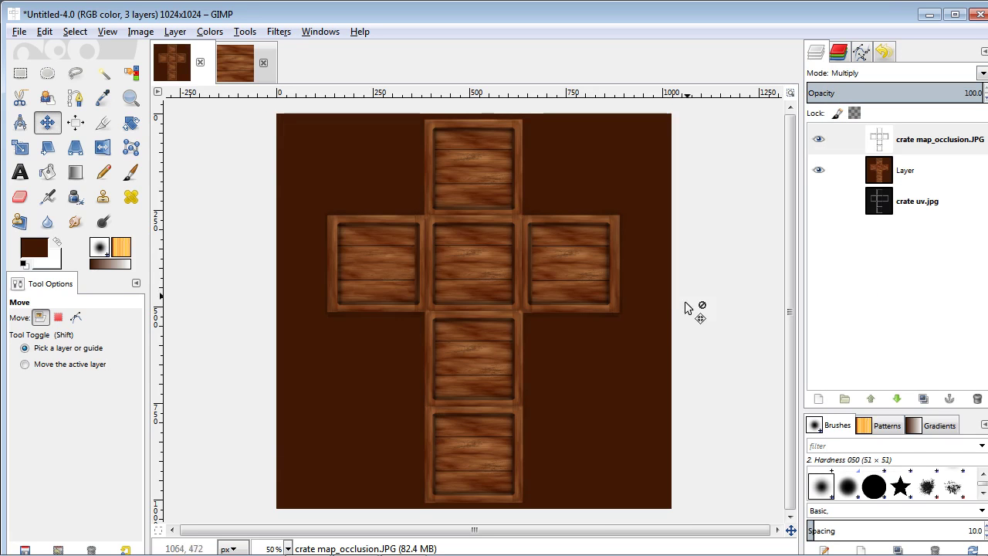
scroll(560, 374, "up", 2, "ctrl")
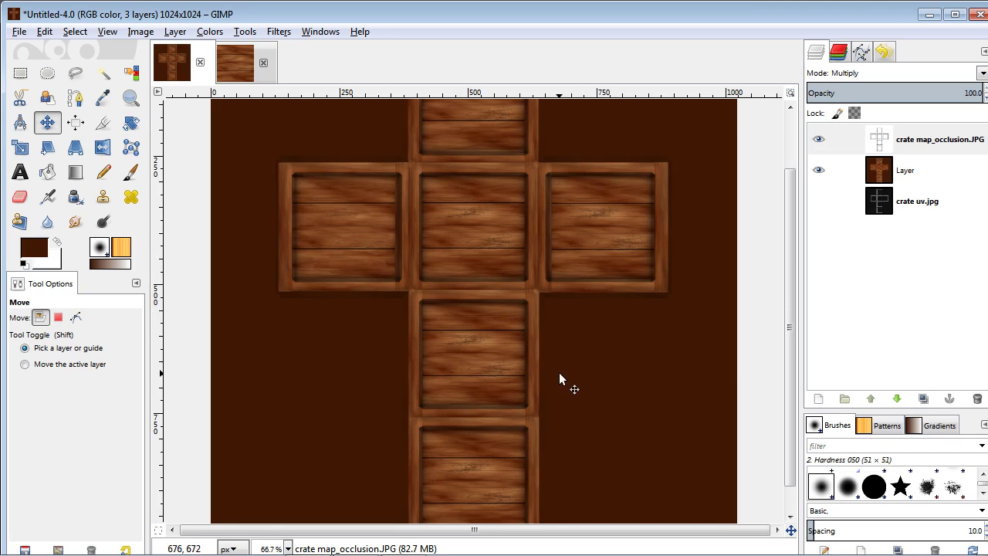
scroll(558, 372, "down", 1, "ctrl")
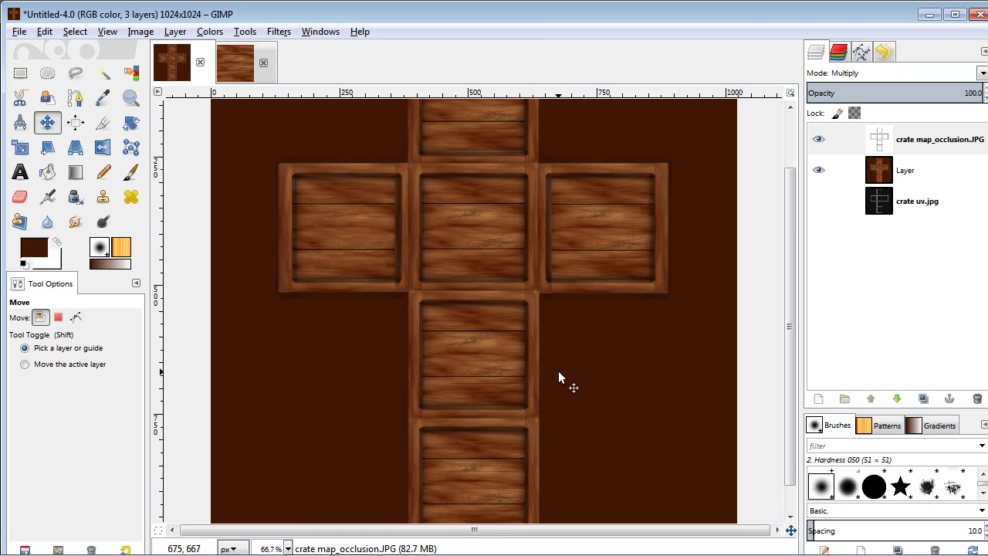
Step: Toggle the occlusion layer's visibility repeatedly to compare the crate map with and without its shading
left_click(820, 140)
left_click(823, 143)
left_click(819, 140)
left_click(819, 140)
left_click(821, 140)
left_click(820, 141)
left_click(820, 141)
left_click(820, 141)
left_click(825, 144)
left_click(825, 143)
left_click(824, 144)
left_click(825, 143)
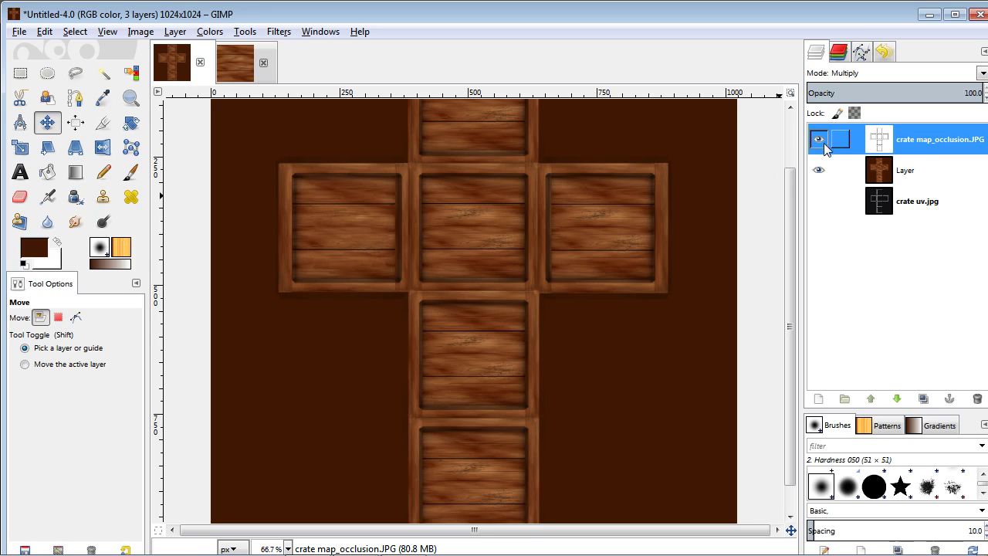
Step: Export the shaded texture over map.jpg, and switch to Hexagon to reload the changed texture image
left_click(19, 34)
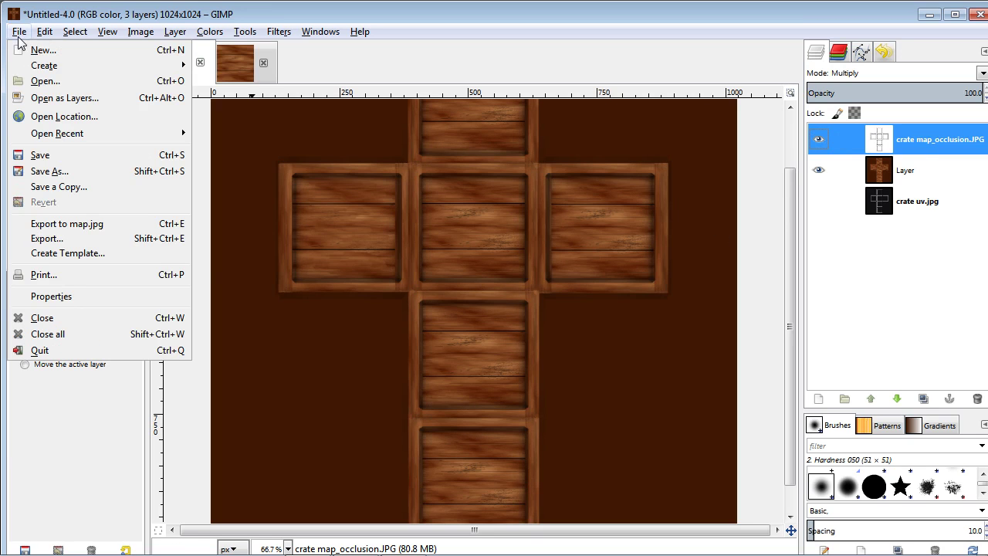
left_click(107, 231)
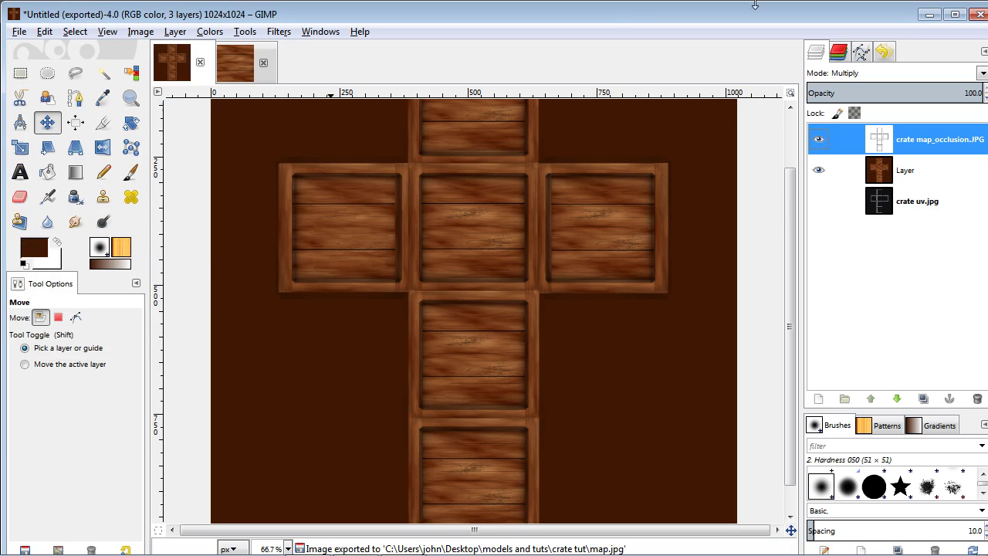
key("alt+Tab")
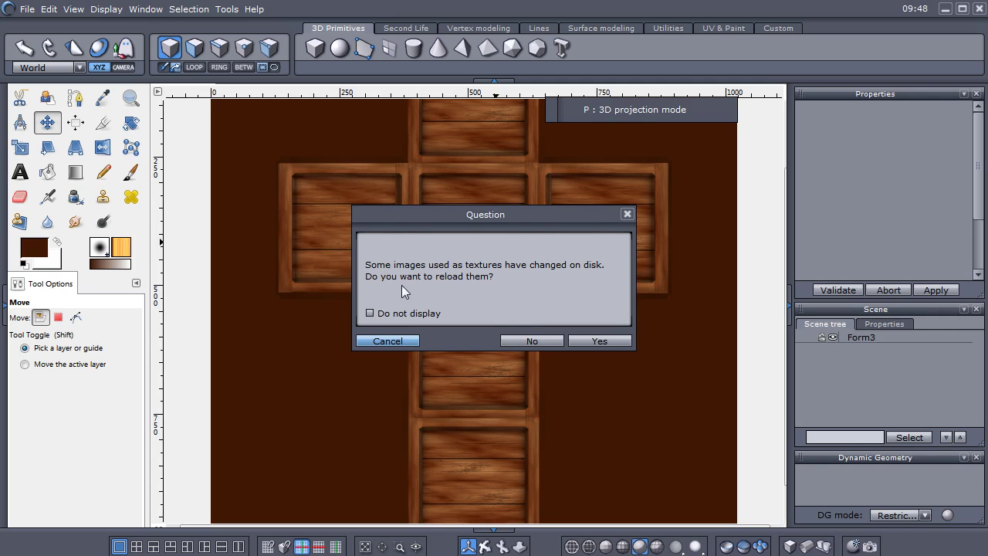
left_click(603, 342)
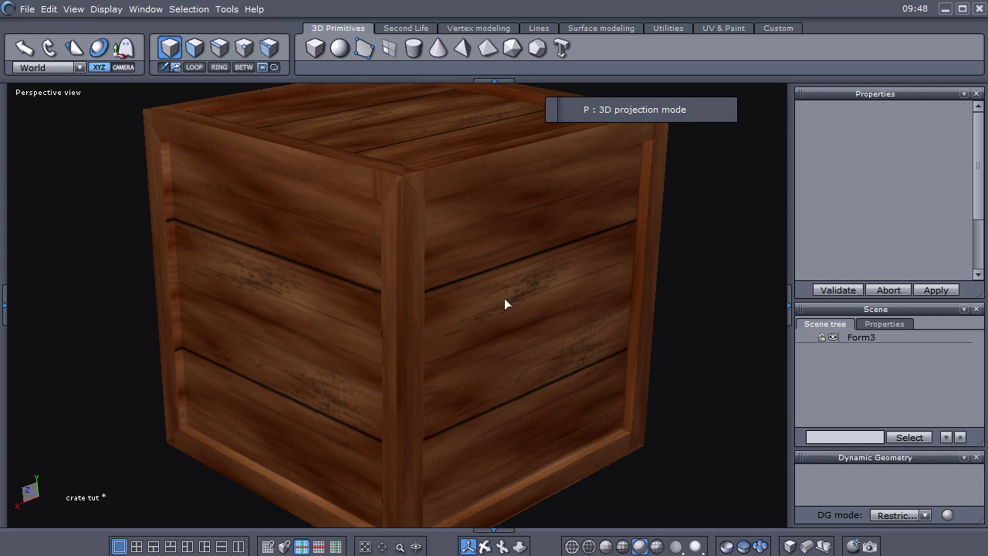
Step: Select the Form3 crate, test its texture's vertical flip off and on, and compare the model with the GIMP map
left_click(861, 338)
scroll(492, 390, "down", 2)
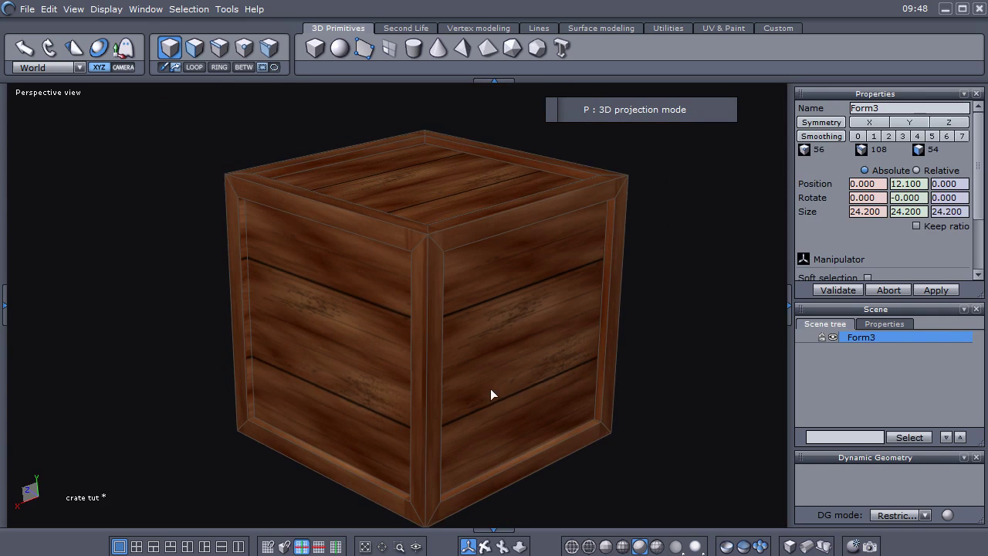
middle_click_drag(492, 387, 541, 365)
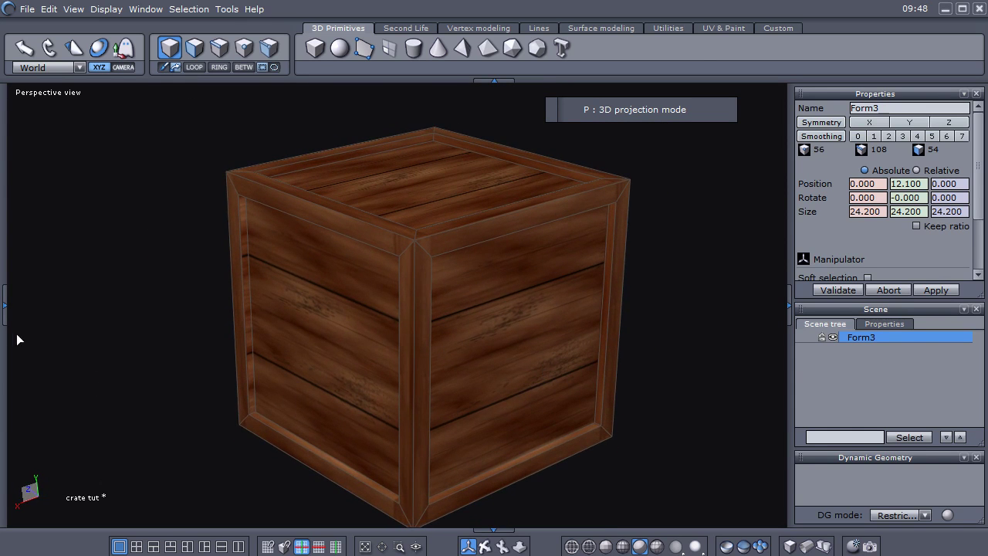
left_click(4, 309)
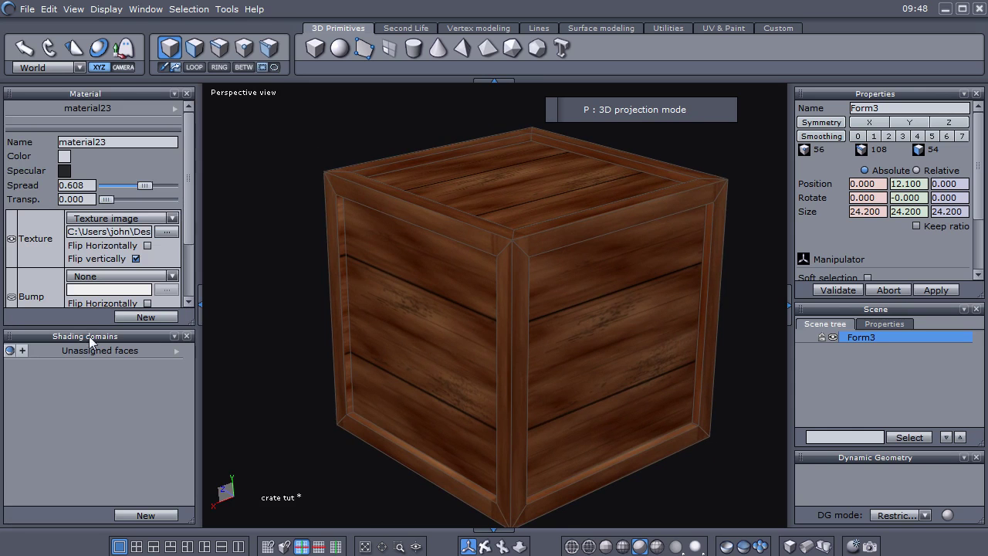
left_click(136, 259)
left_click(136, 259)
key("alt+Tab")
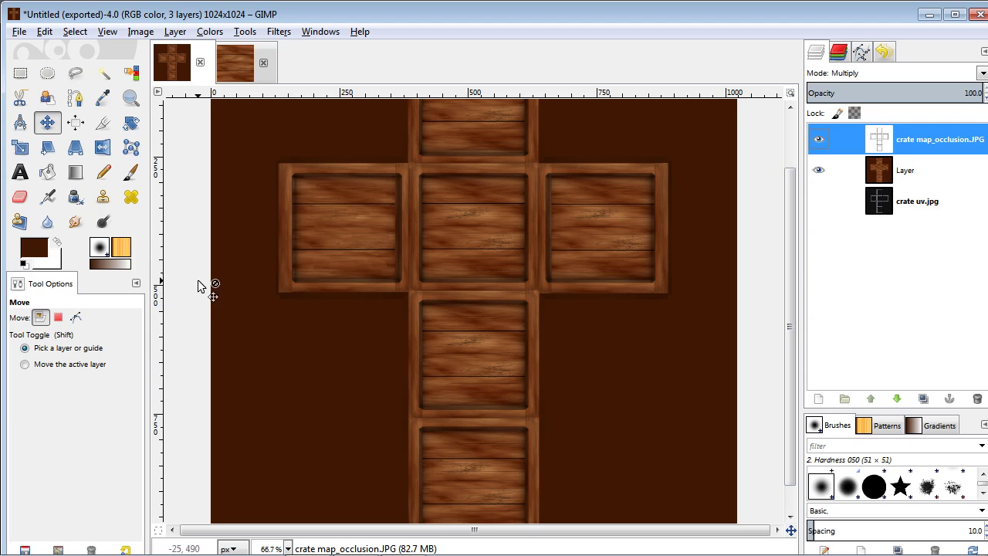
Step: Return to Hexagon, recheck other crate sides while toggling the texture's vertical flip off and on, and switch back to GIMP
key("alt+Tab")
middle_click_drag(600, 398, 546, 351)
left_click(137, 258)
left_click(137, 258)
middle_click_drag(699, 360, 421, 368)
key("alt+Tab")
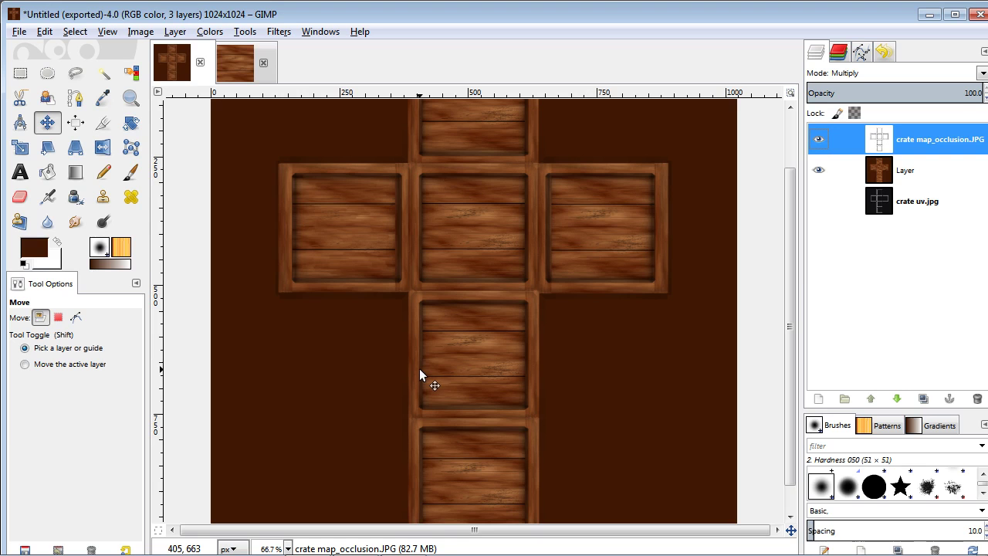
Step: Merge the crate map_occlusion.JPG layer down into the wood texture layer
left_click(920, 147)
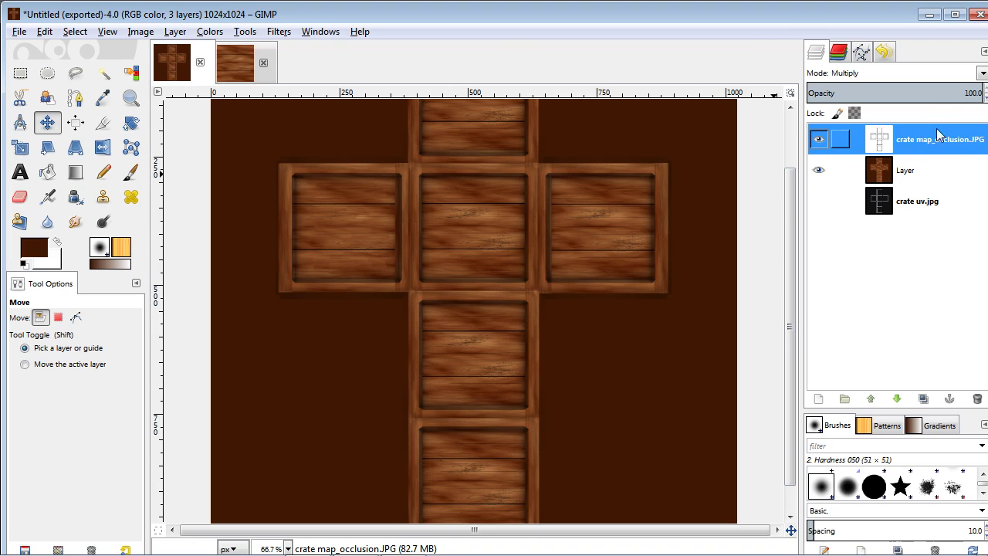
right_click(936, 139)
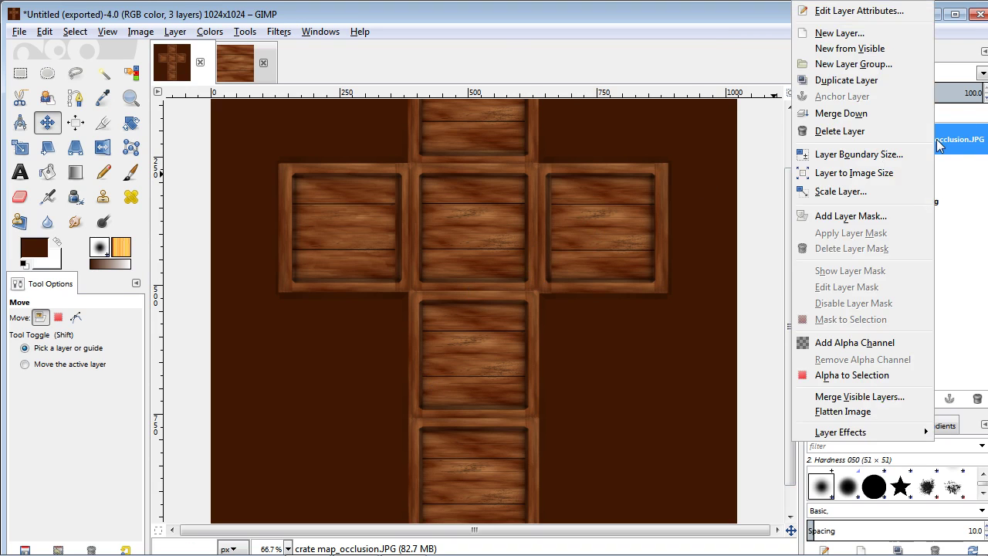
left_click(900, 117)
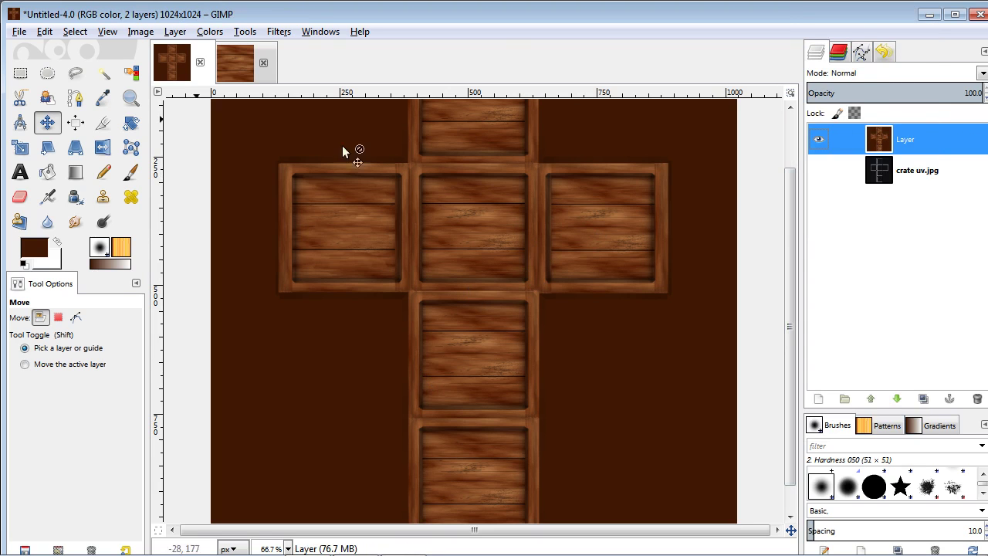
Step: Export the merged crate texture over map.jpg at JPEG quality 100
left_click(19, 32)
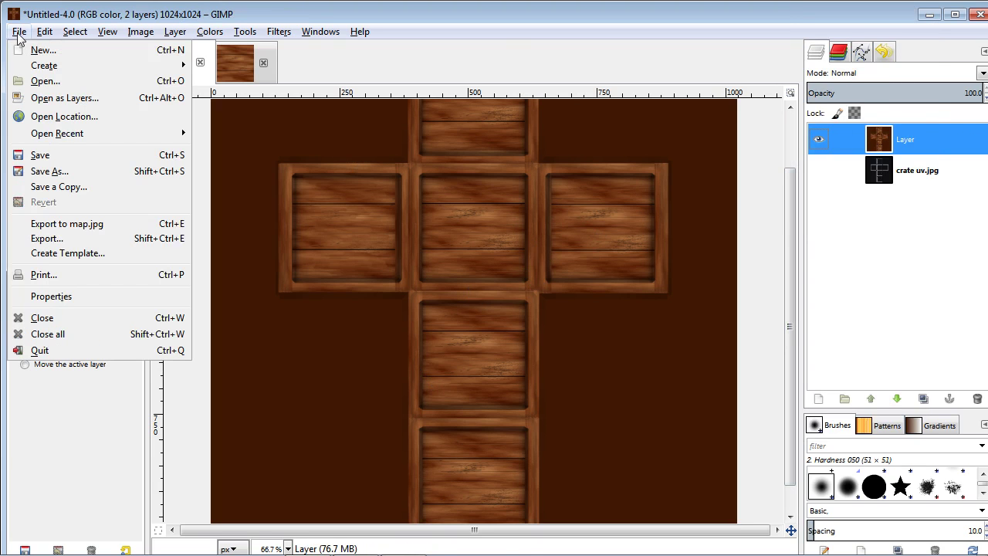
left_click(117, 240)
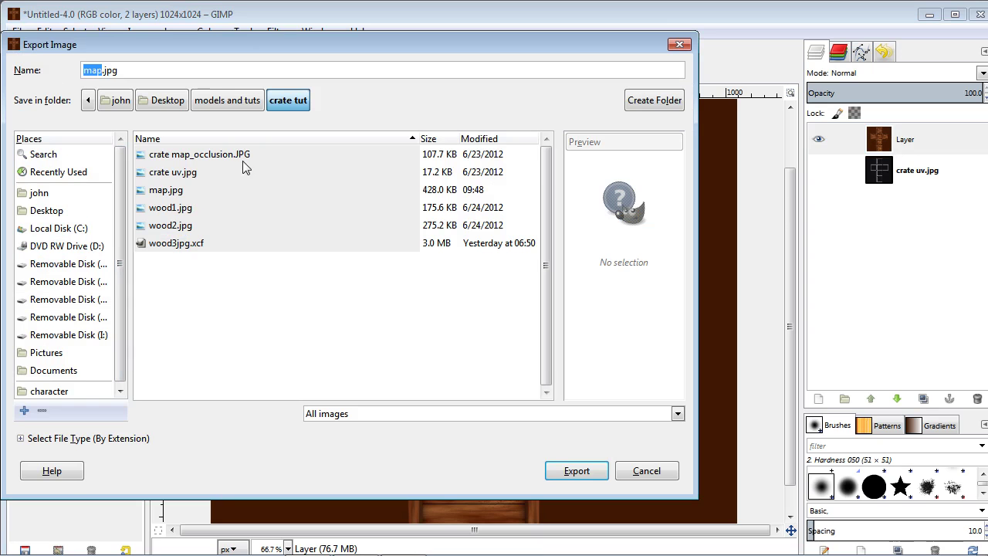
left_click(192, 178)
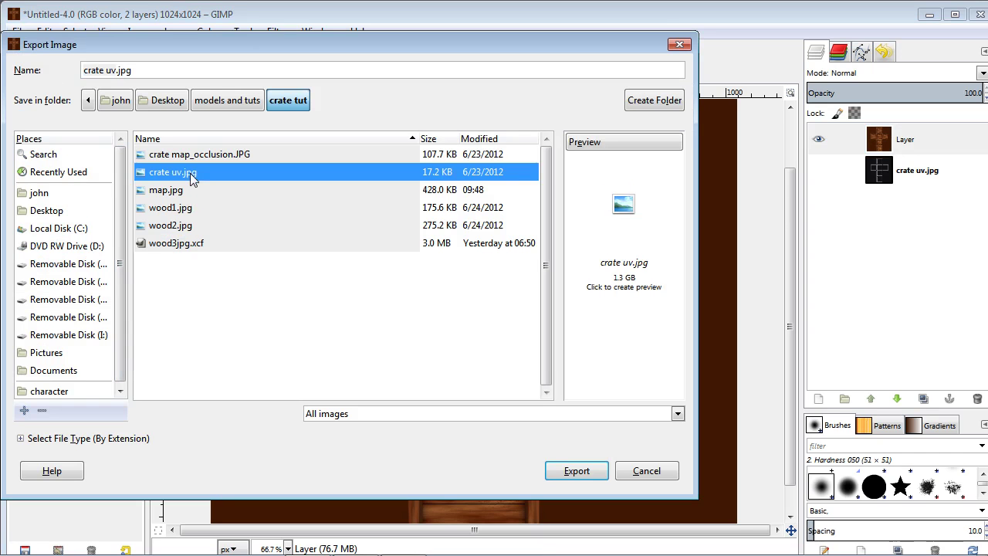
left_click(570, 472)
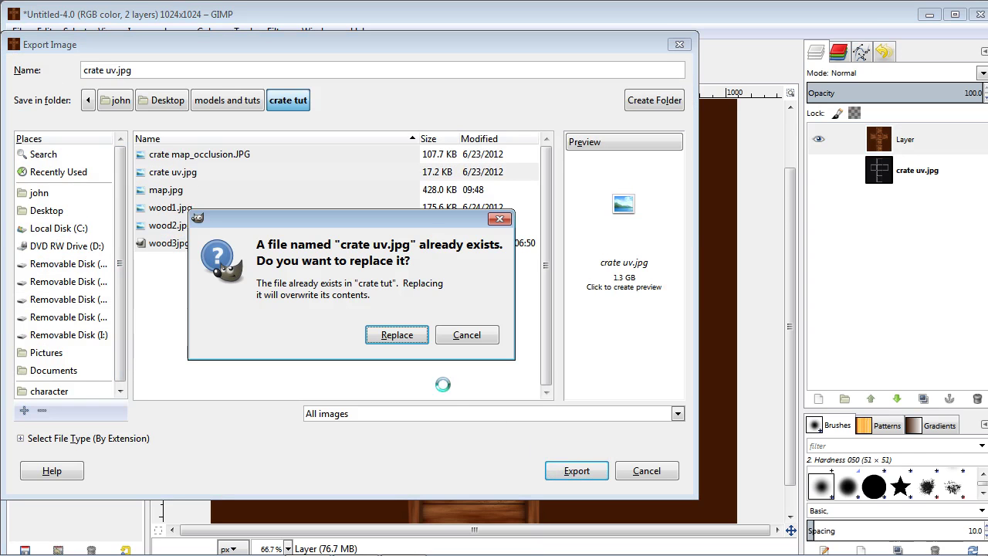
left_click(470, 338)
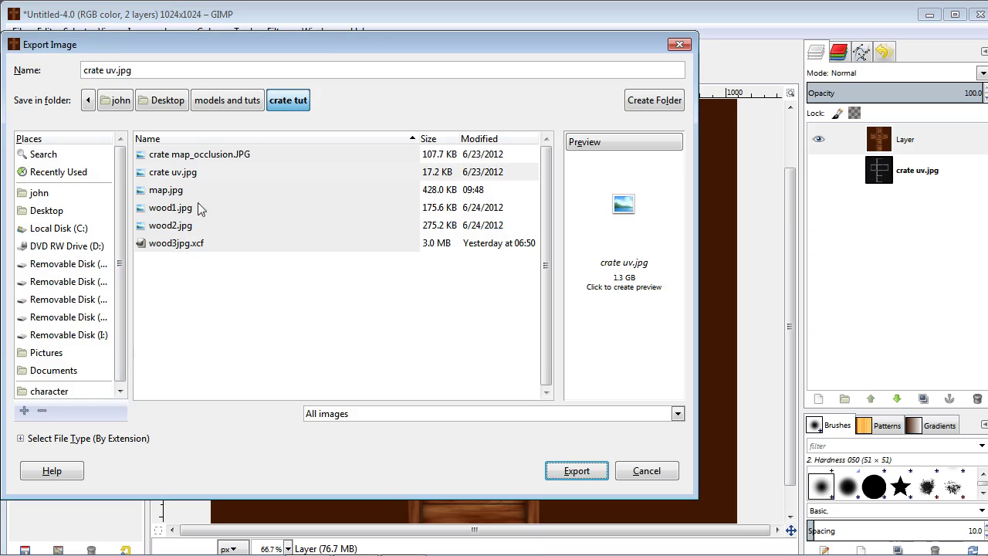
left_click(172, 190)
left_click(591, 471)
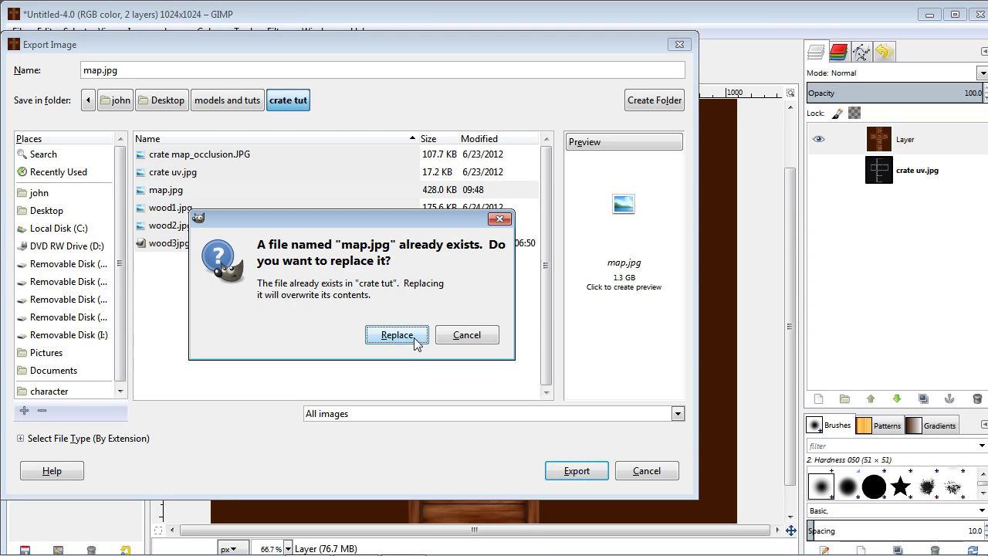
left_click(417, 336)
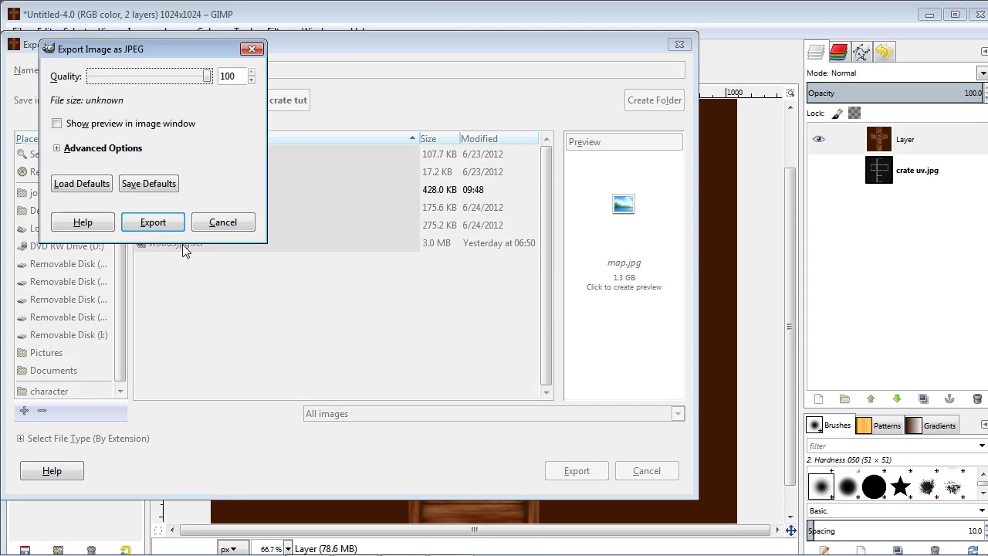
left_click(151, 222)
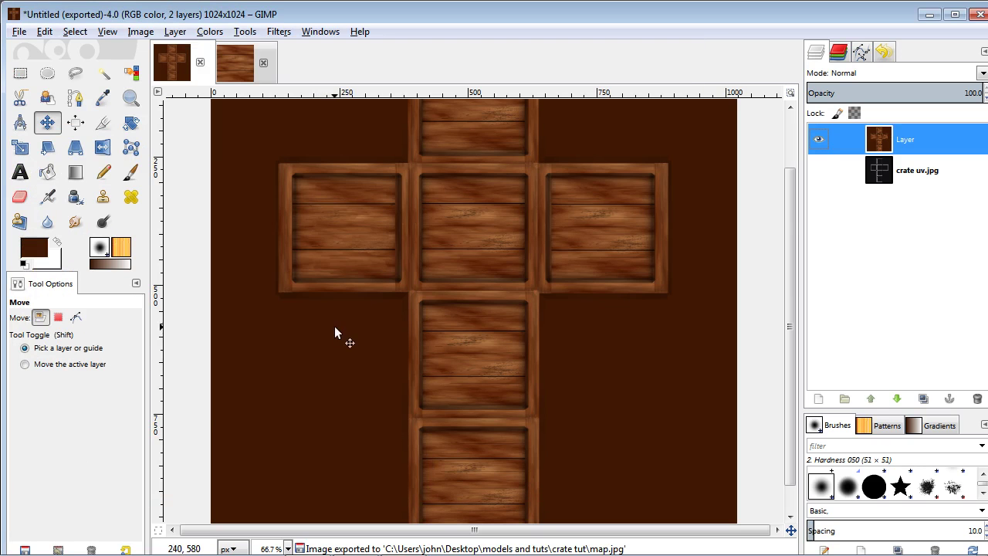
Step: Switch to Hexagon and refresh the crate's texture by turning its vertical flip off and on
key("alt+Tab")
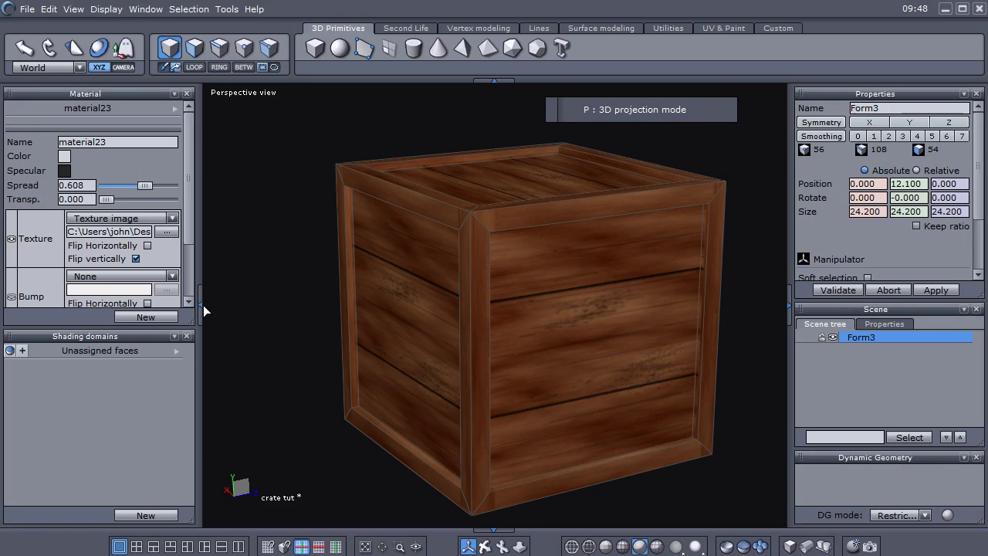
left_click(137, 259)
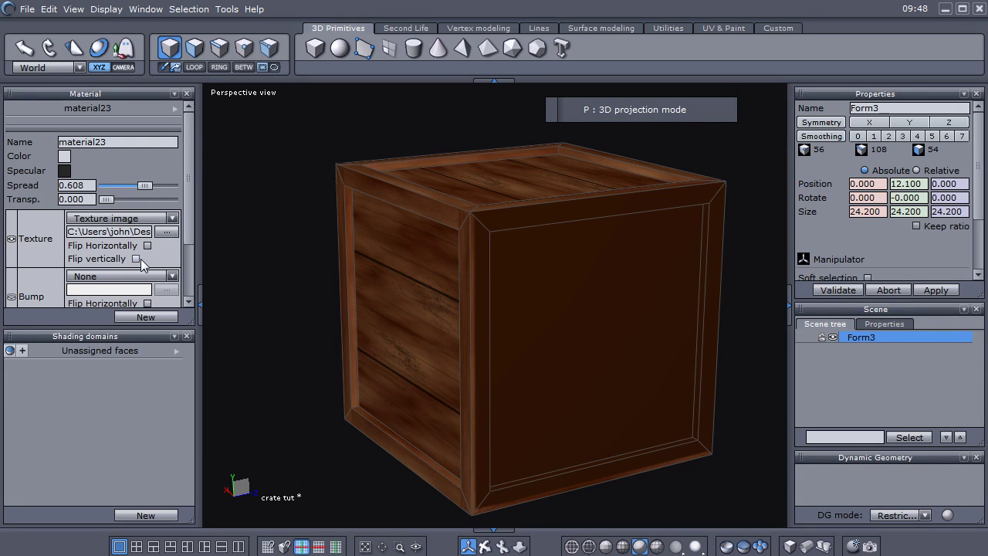
left_click(137, 259)
Step: Remove material23 from the crate and create a new material that uses the map image as its texture
left_click(176, 108)
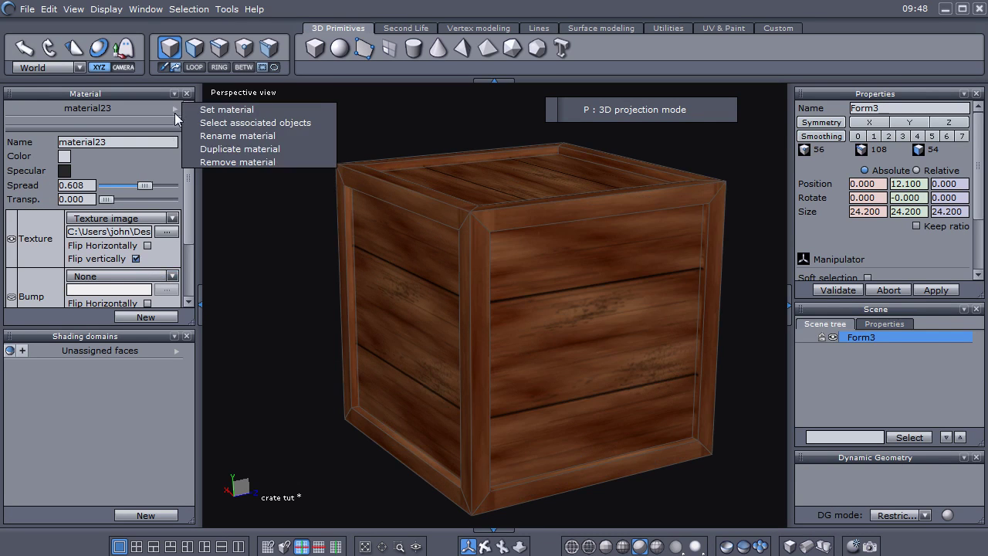
left_click(238, 162)
left_click(149, 318)
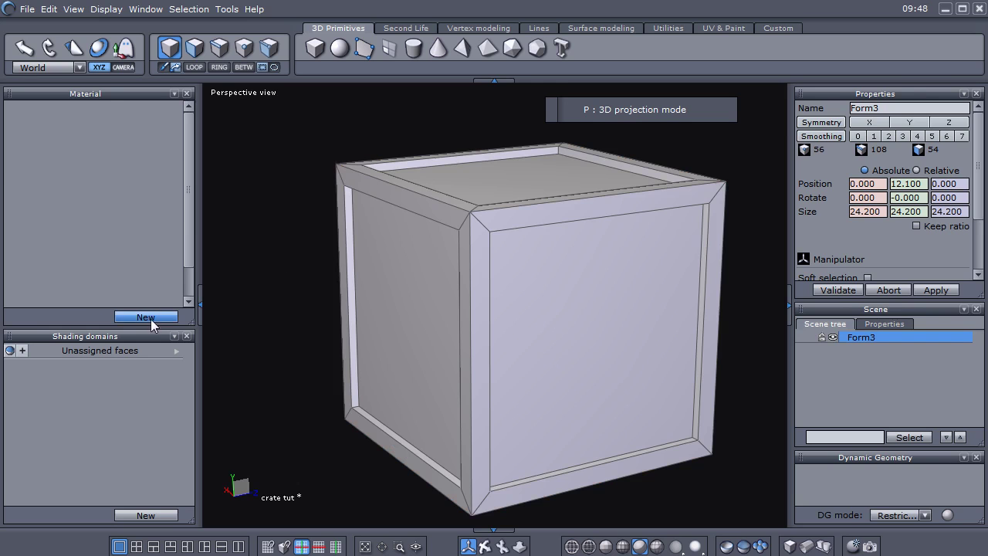
left_click(170, 220)
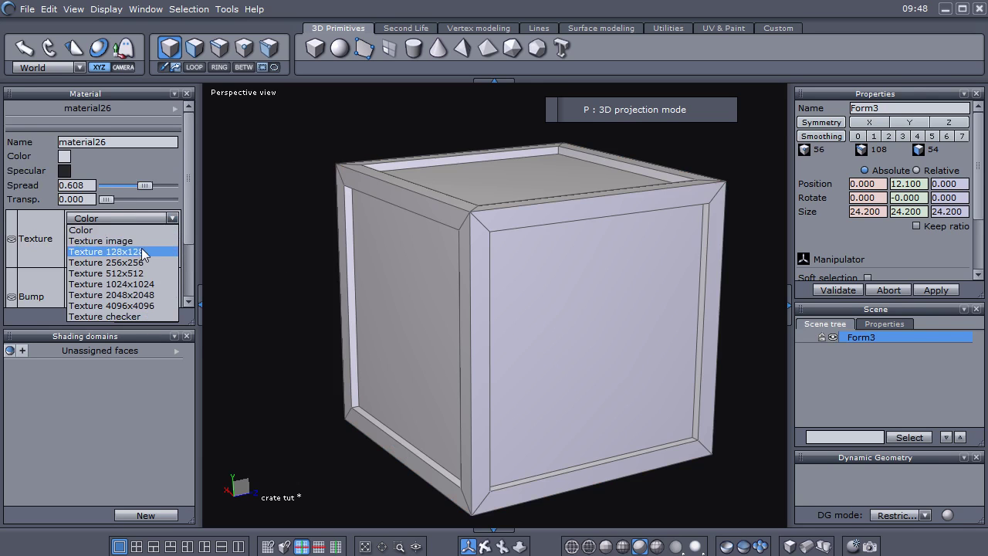
left_click(146, 245)
left_click(618, 278)
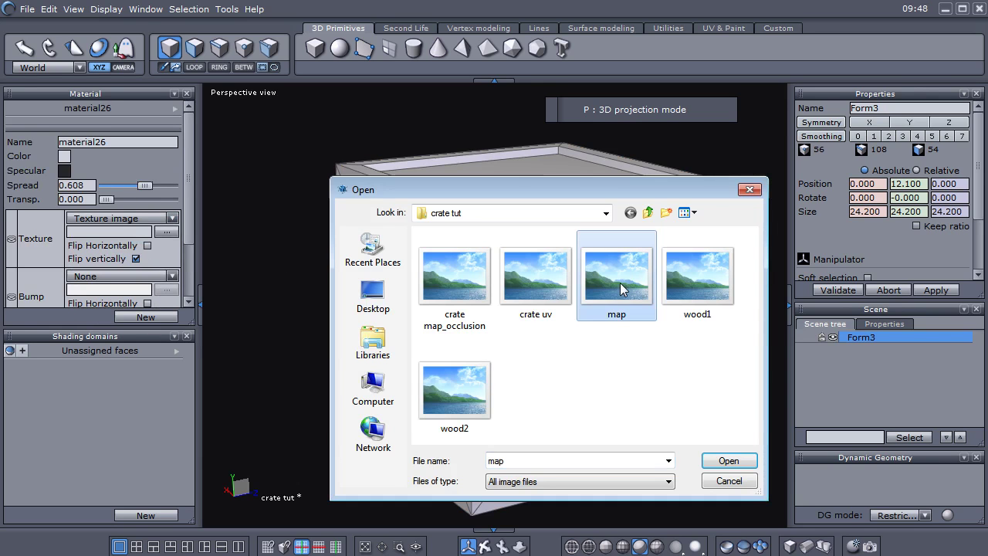
left_click(721, 459)
Step: Compare the retextured crate's sides in Hexagon with the map in GIMP, ending in GIMP
middle_click_drag(578, 435, 417, 429)
key("alt+Tab")
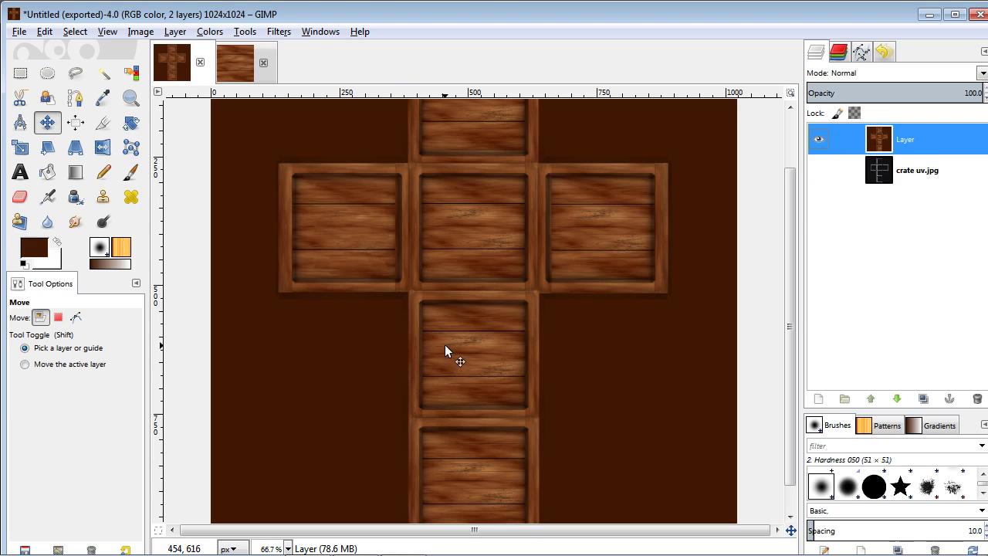
key("alt+Tab")
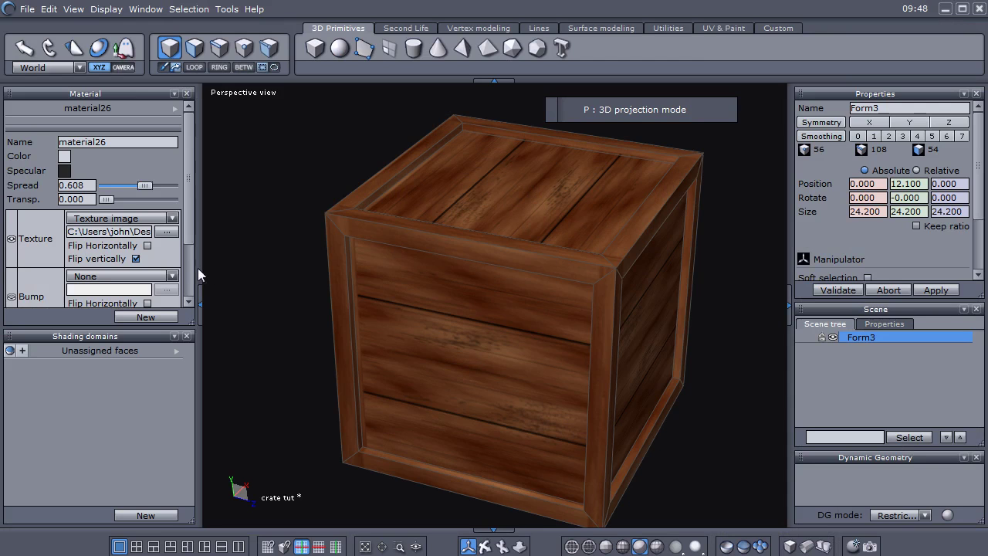
key("alt+Tab")
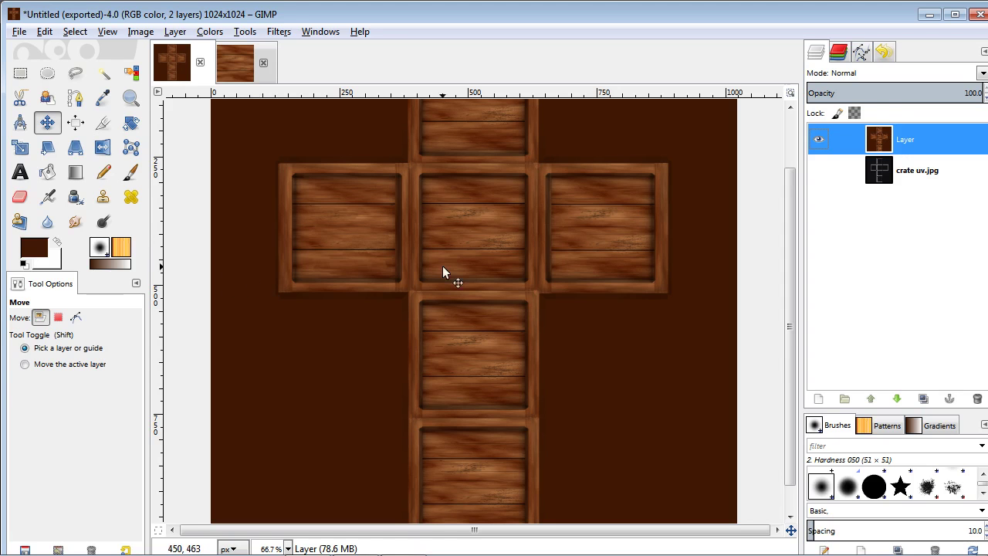
Step: Undo the layer merge, and set the crate map_occlusion.JPG layer's brightness to 1 and contrast to -30
key("ctrl+z")
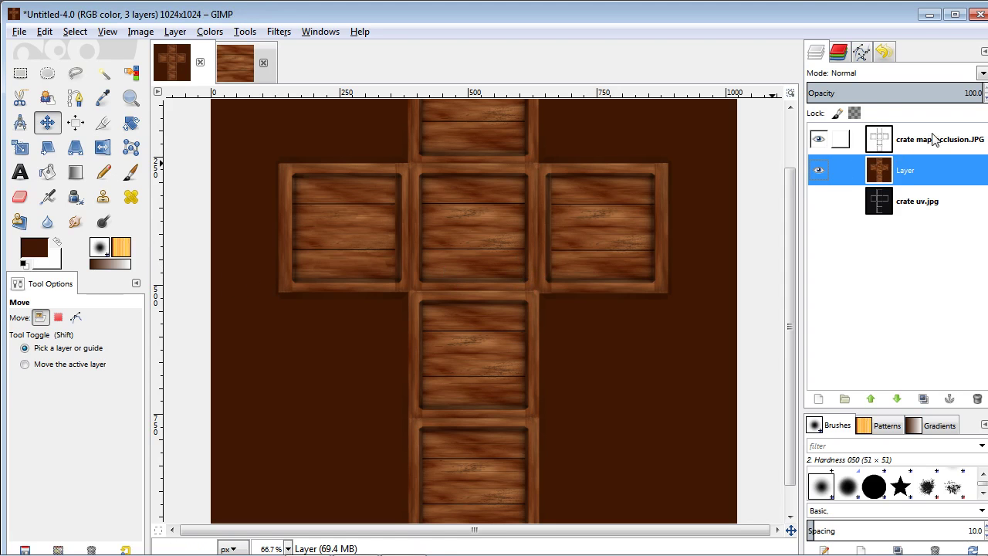
left_click(933, 140)
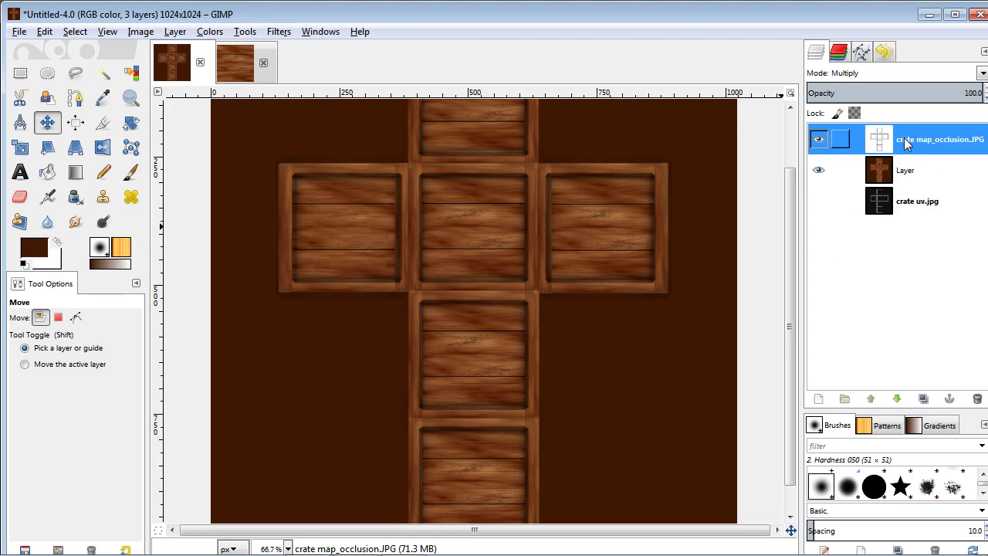
left_click(216, 36)
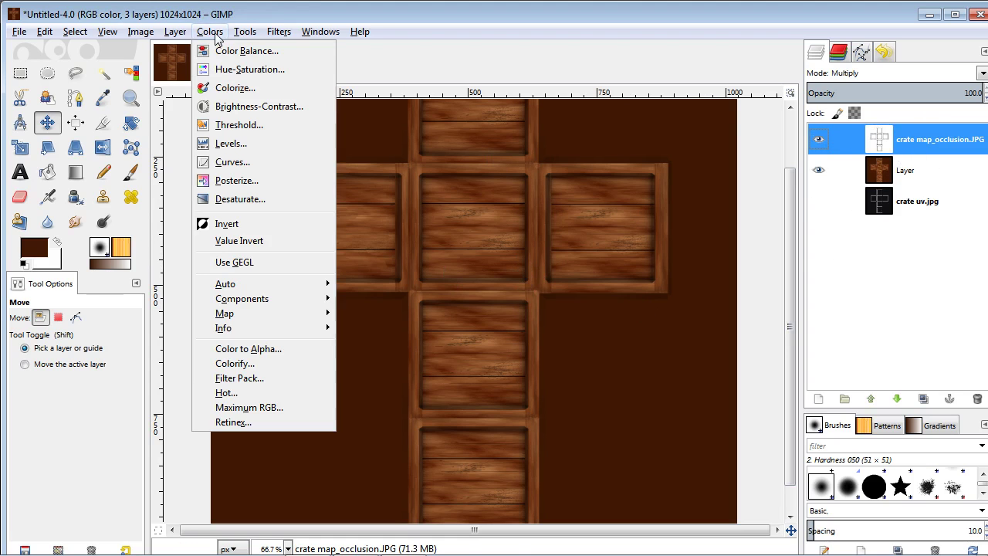
left_click(270, 107)
left_click_drag(245, 108, 215, 128)
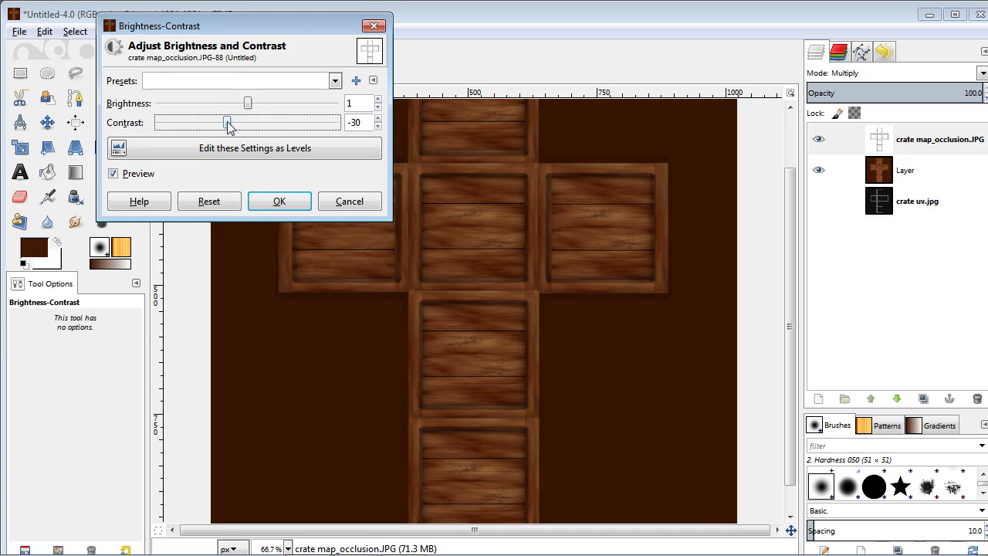
left_click(278, 200)
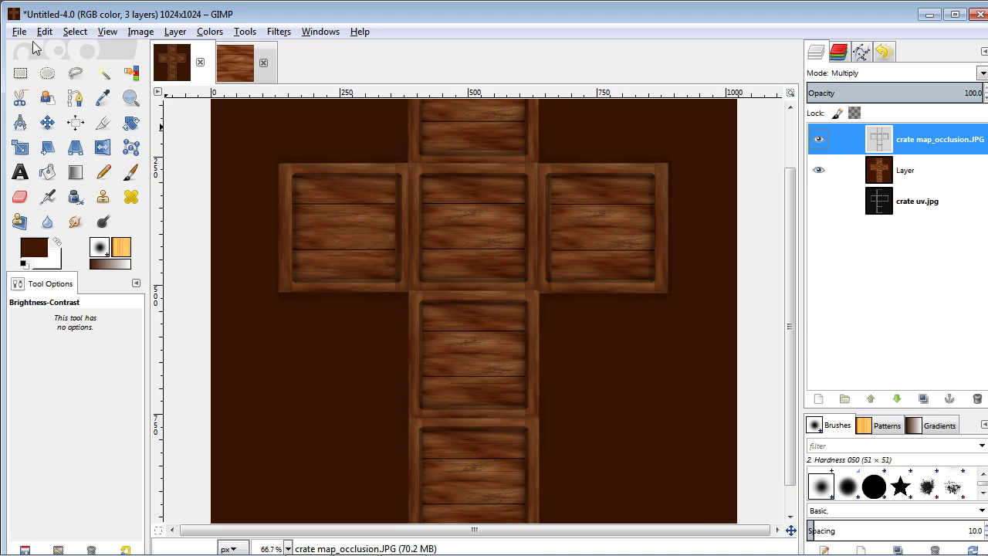
Step: Export the adjusted texture to map.jpg, and refresh it in Hexagon by turning the texture's vertical flip off and on
left_click(21, 32)
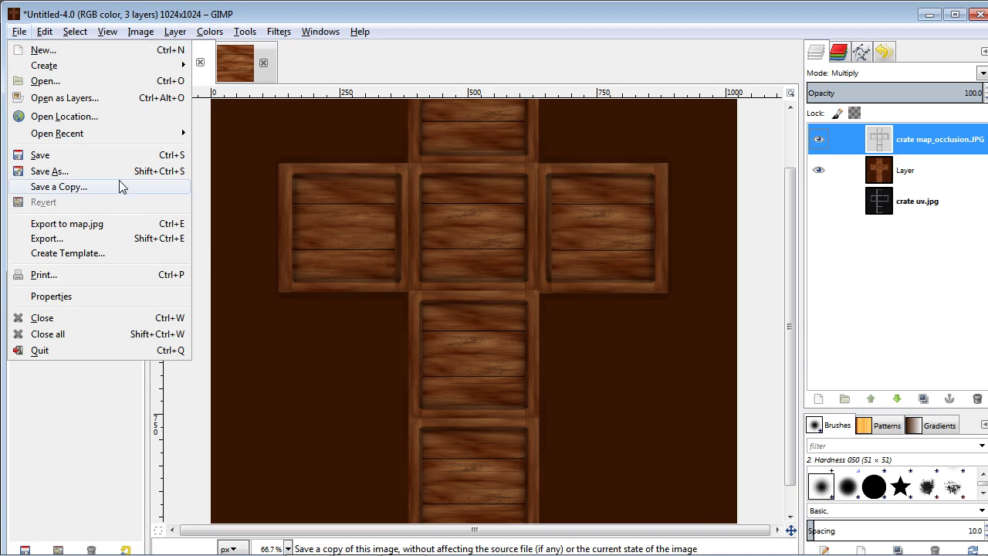
left_click(113, 230)
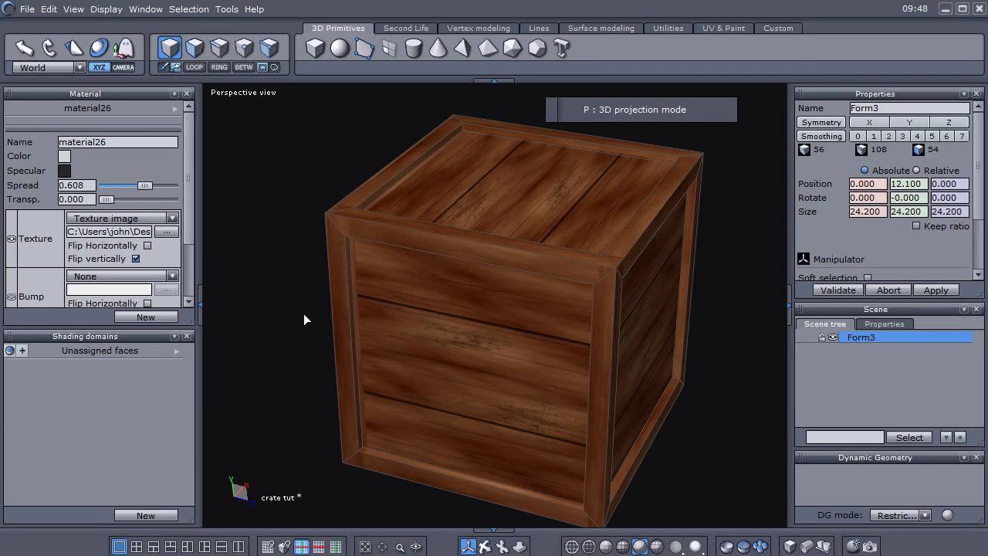
right_click_drag(533, 334, 402, 296)
left_click(141, 261)
left_click(141, 261)
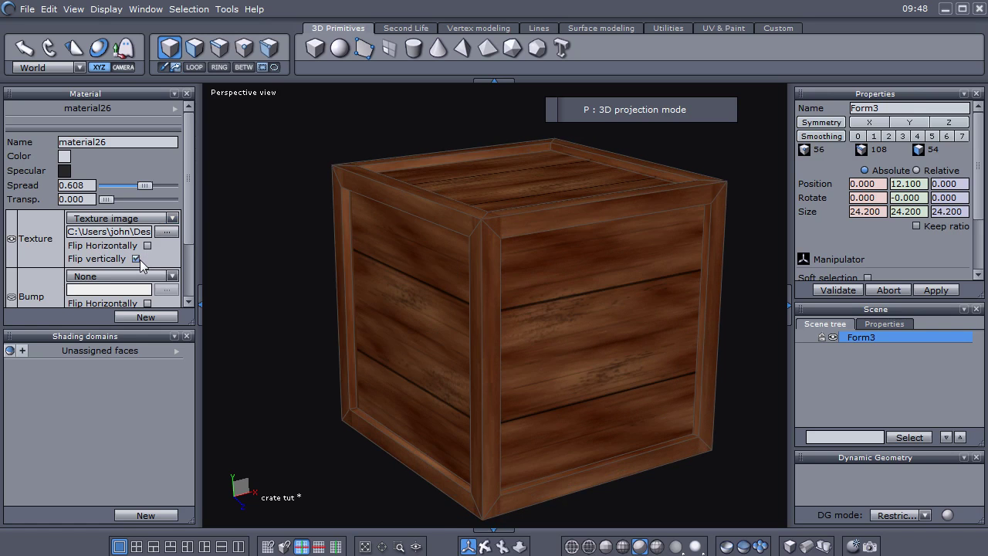
Step: Examine the crate's corners, frame edges and sides up close and from a distance, with the crate deselected
right_click_drag(498, 323, 588, 351)
scroll(541, 346, "up", 3)
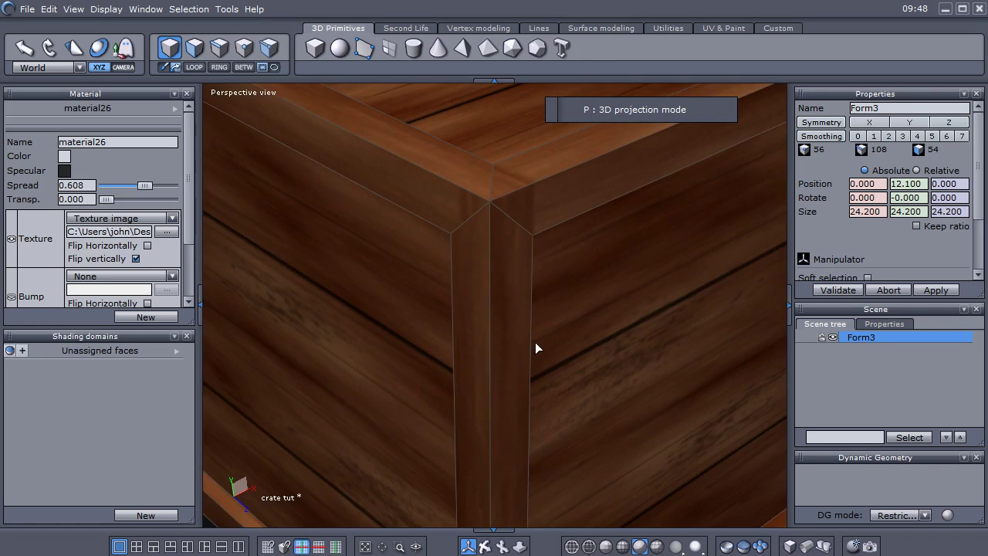
scroll(533, 345, "down", 2)
right_click_drag(454, 310, 505, 439)
scroll(499, 437, "up", 3)
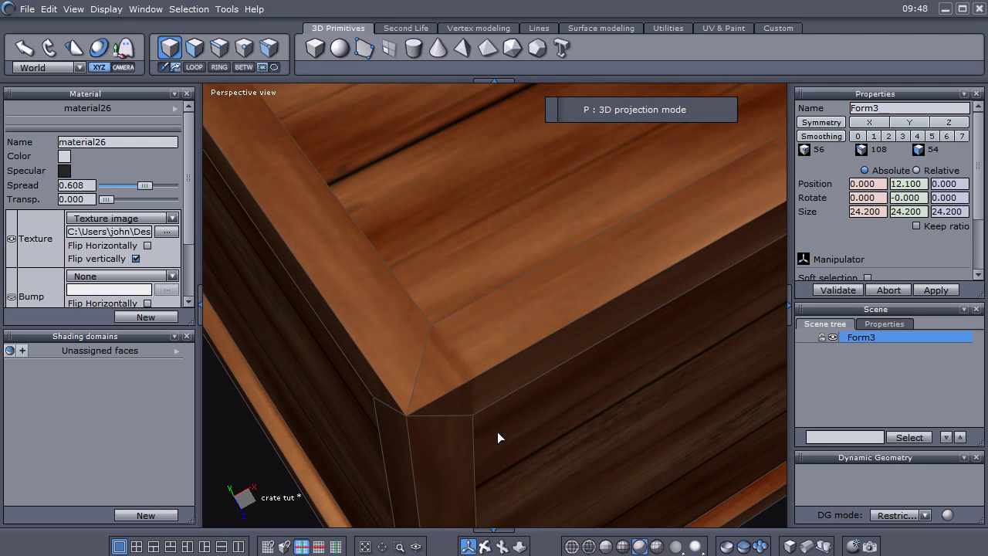
left_click(887, 373)
scroll(651, 403, "down", 6)
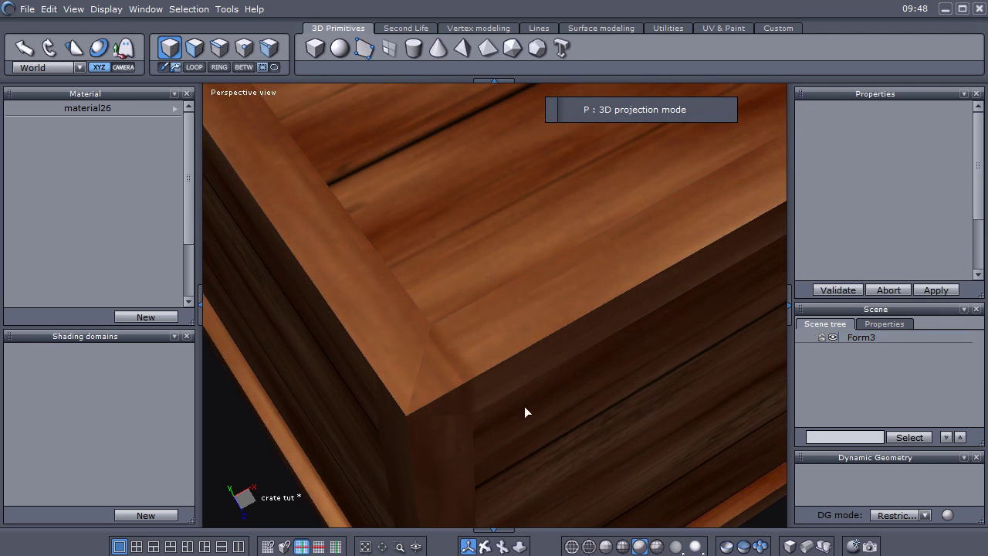
right_click_drag(525, 389, 312, 335)
scroll(610, 323, "down", 3)
scroll(499, 227, "up", 5)
scroll(499, 227, "down", 6)
Step: Minimize the GIMP and Hexagon windows to show the desktop
key("alt+Tab")
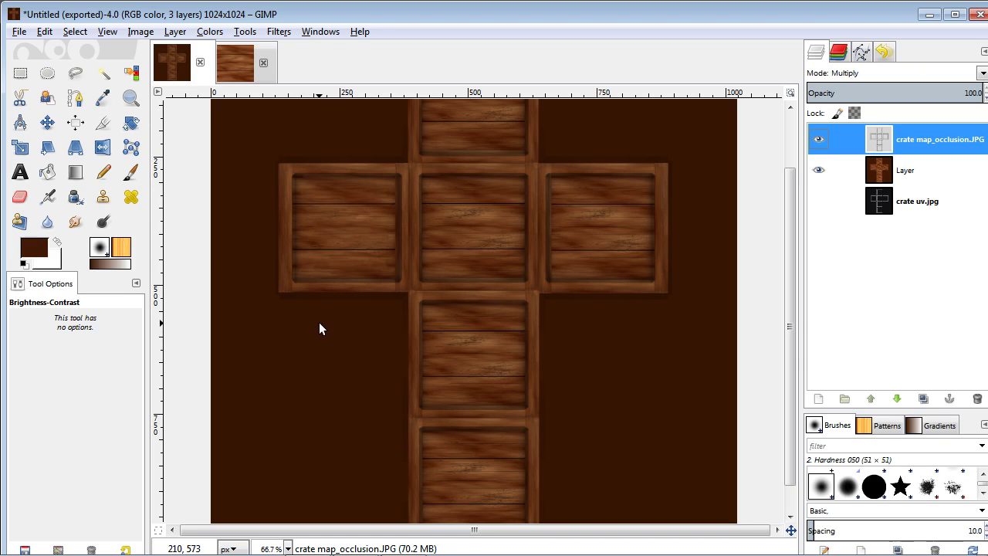
left_click(930, 14)
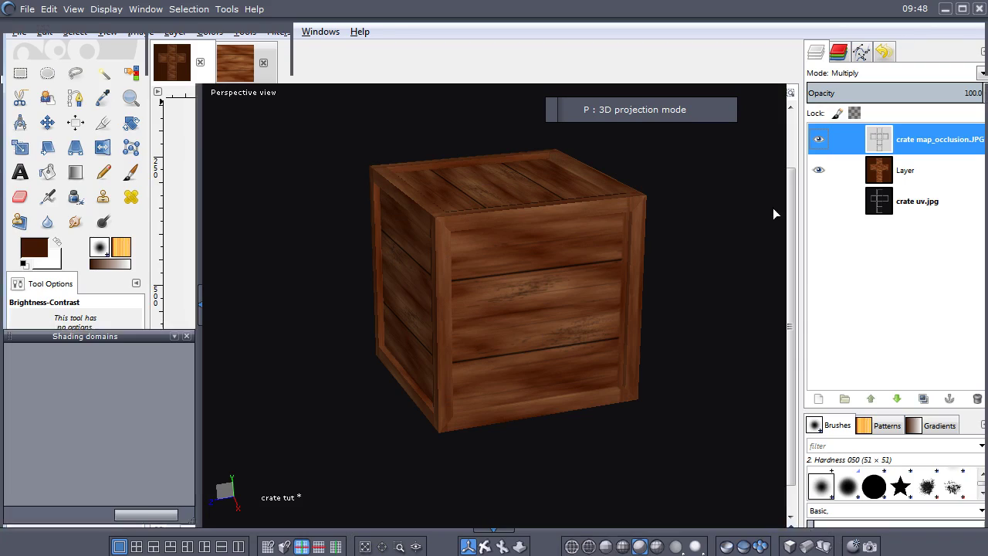
left_click(945, 9)
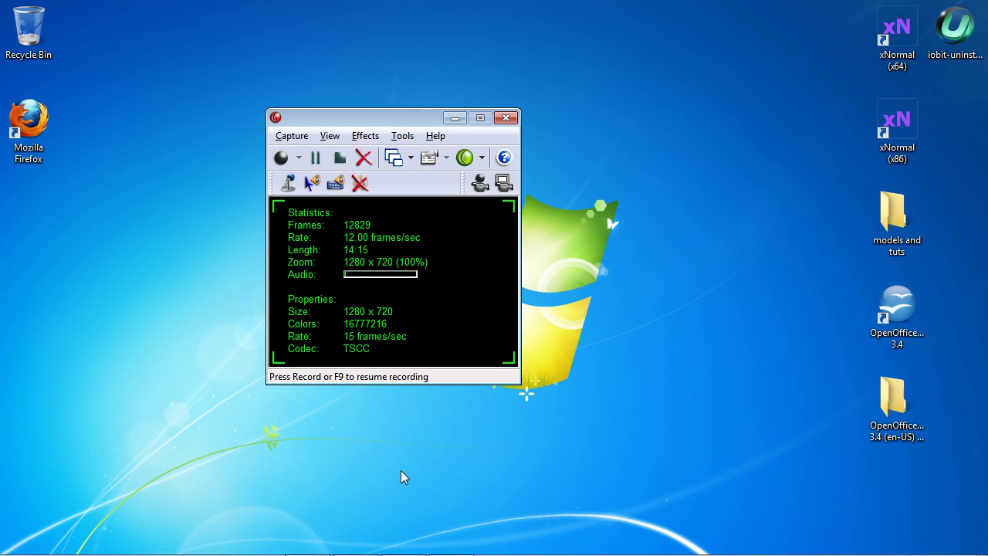
key("alt+Tab")
key("alt+Tab")
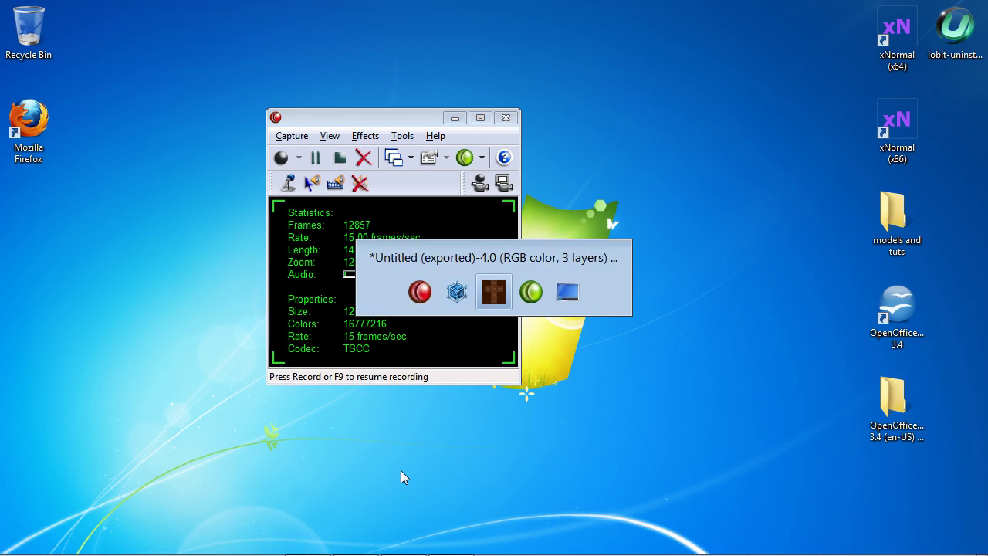
Step: Switch to Hexagon, select Form3, and refresh its texture by turning the vertical flip off and on
key("alt+Tab")
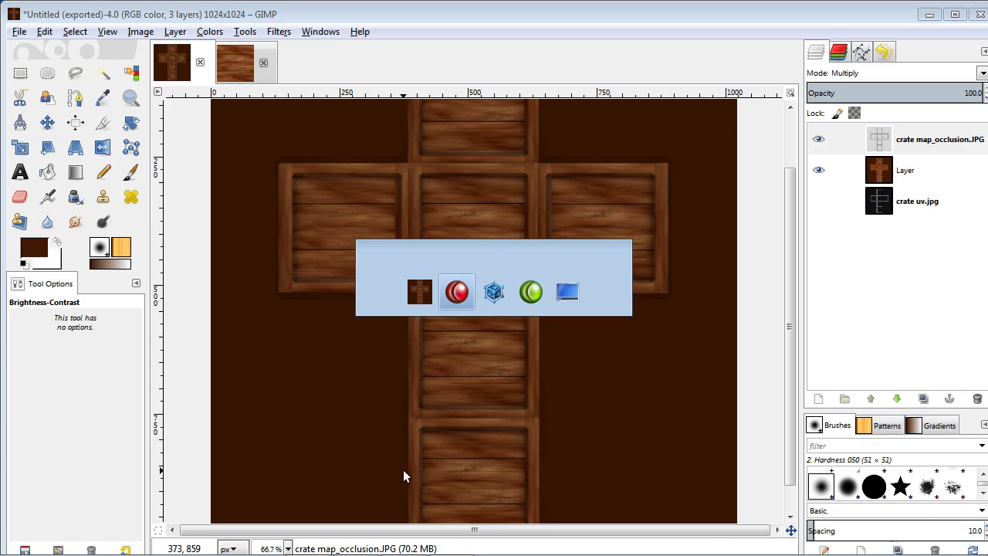
key("alt+Tab")
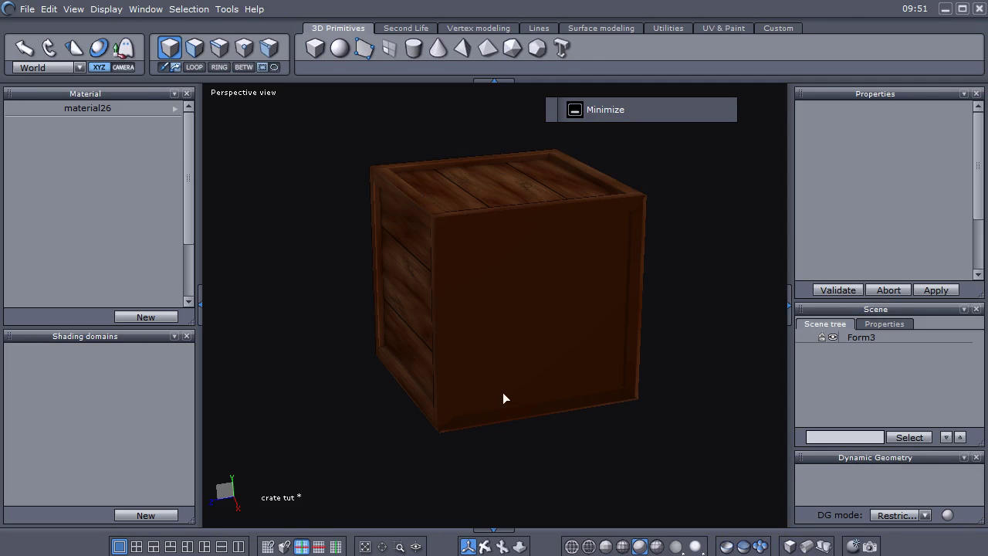
left_click(872, 337)
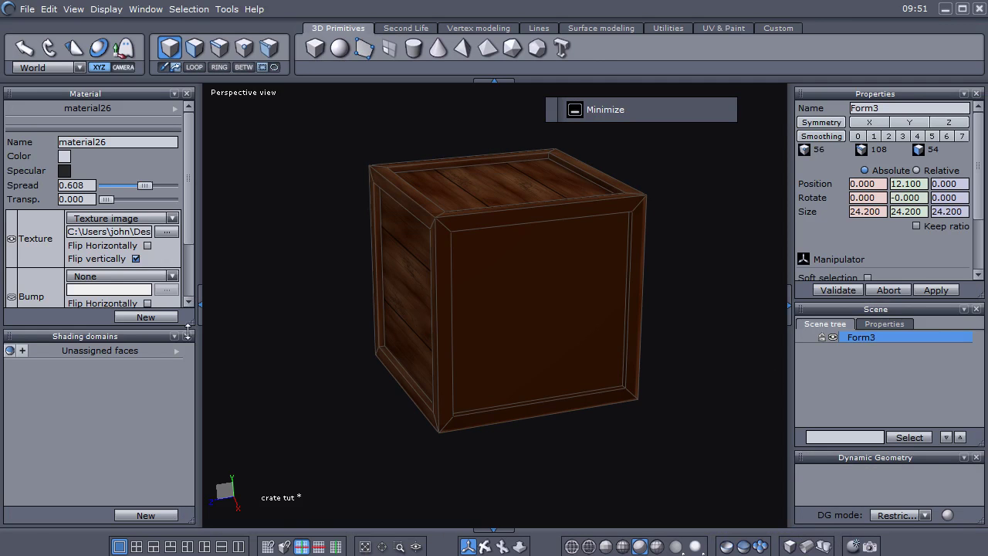
left_click(136, 259)
left_click(136, 259)
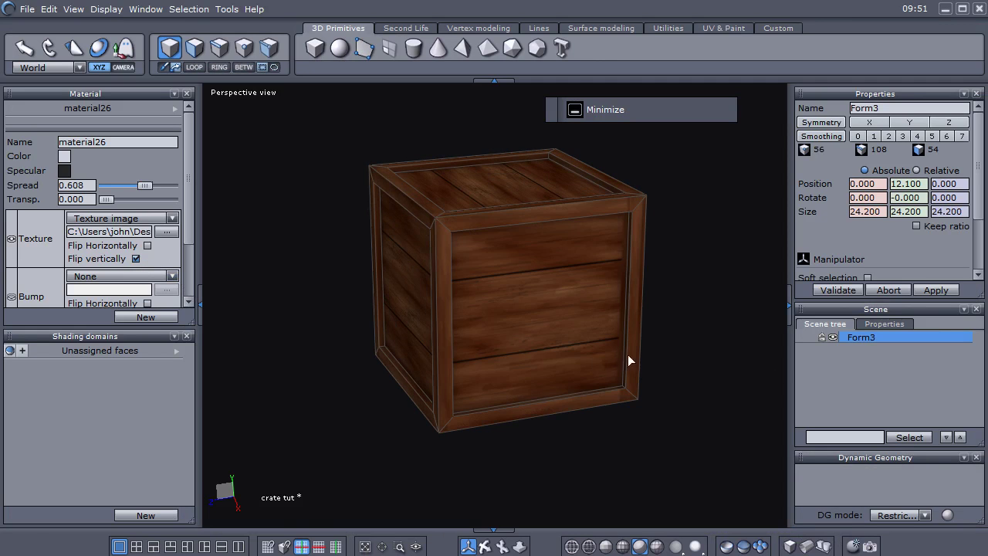
scroll(601, 306, "up", 2)
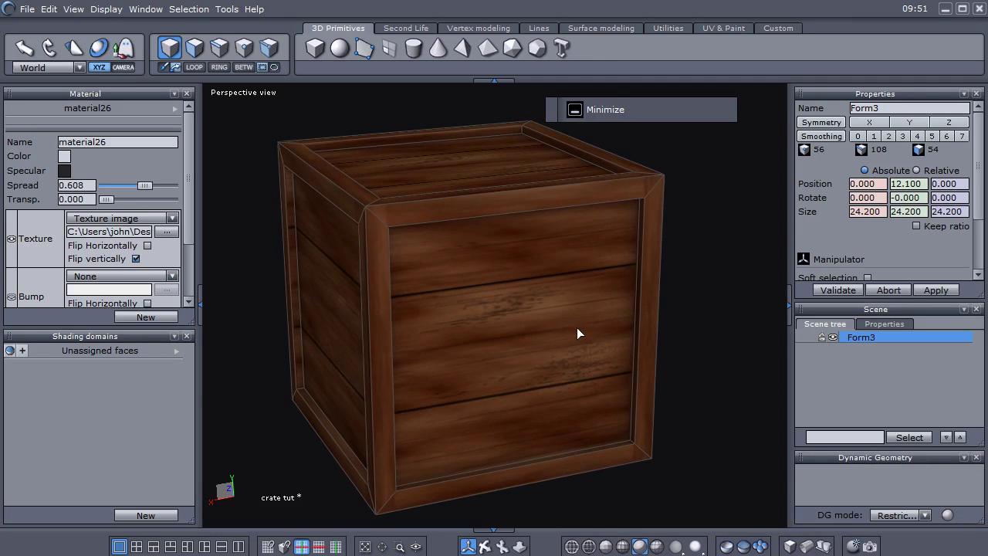
Step: In GIMP, darken the crate map_occlusion.JPG layer with Levels, setting the midtone input level to 0.43
key("alt+Tab")
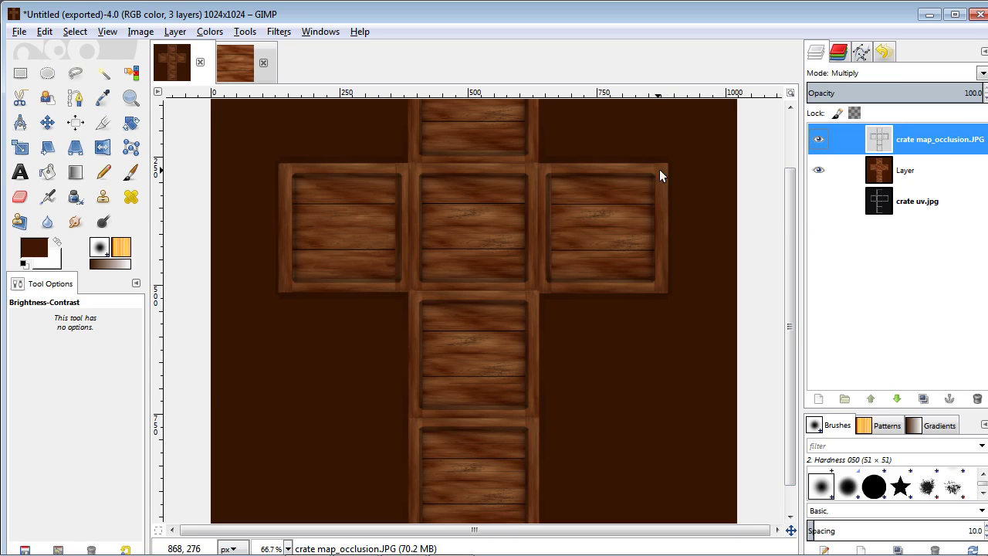
left_click(140, 32)
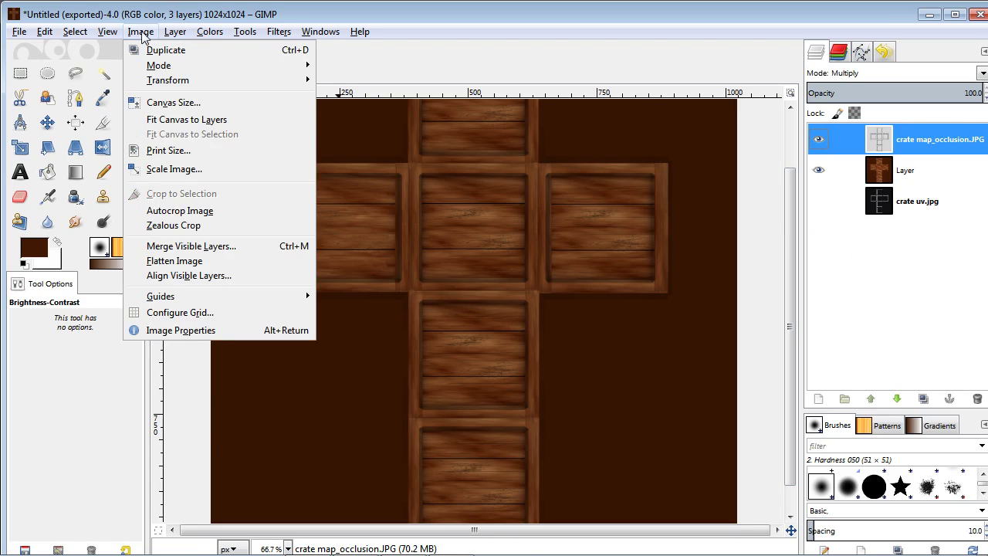
mouse_move(210, 32)
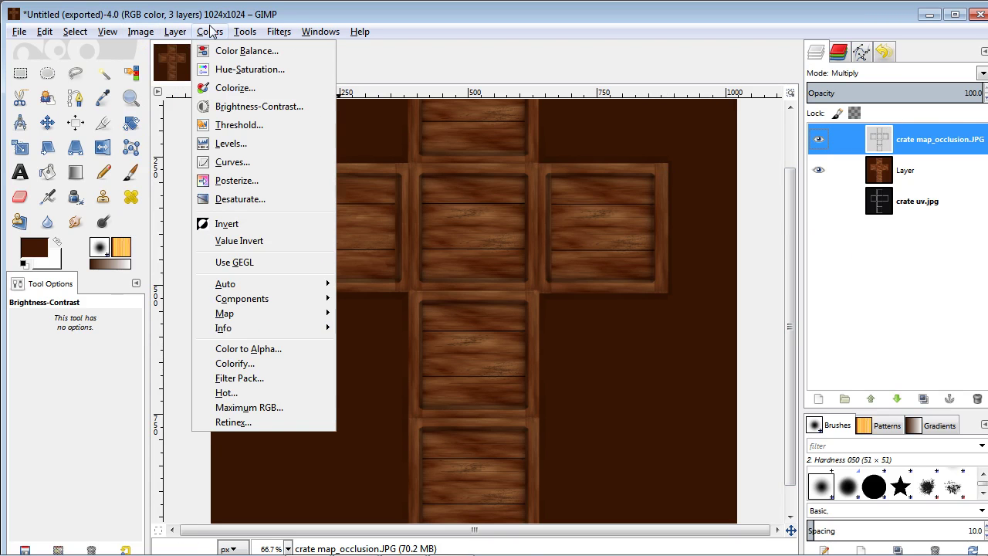
left_click(250, 144)
left_click_drag(795, 220, 845, 221)
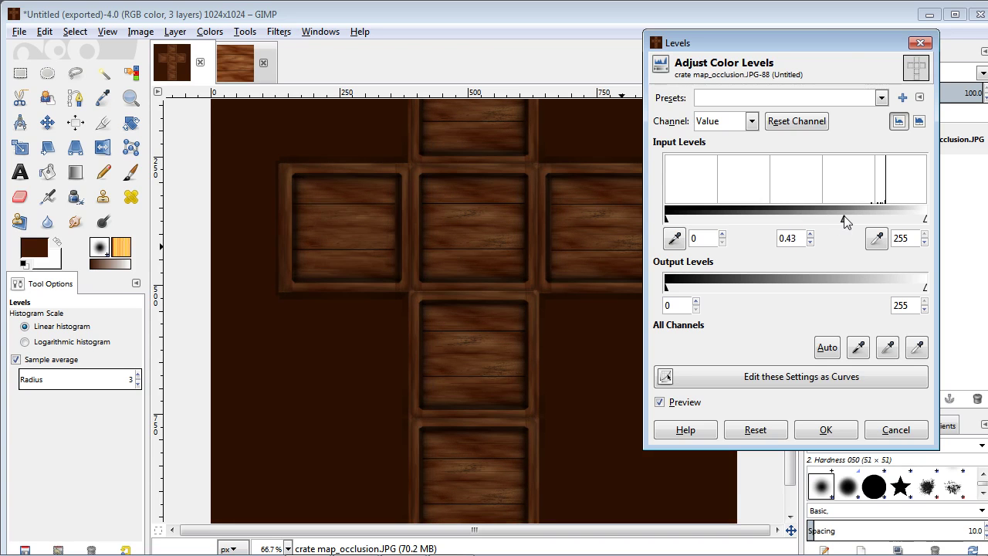
left_click(825, 429)
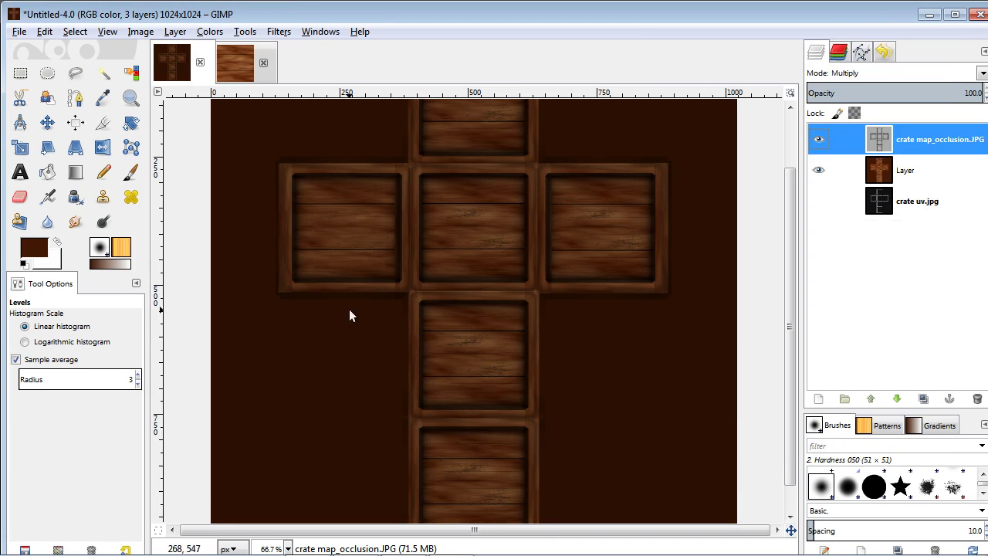
Step: Export the darkened texture to map.jpg, and reload it on the Hexagon crate by toggling the texture's vertical flip
left_click(21, 32)
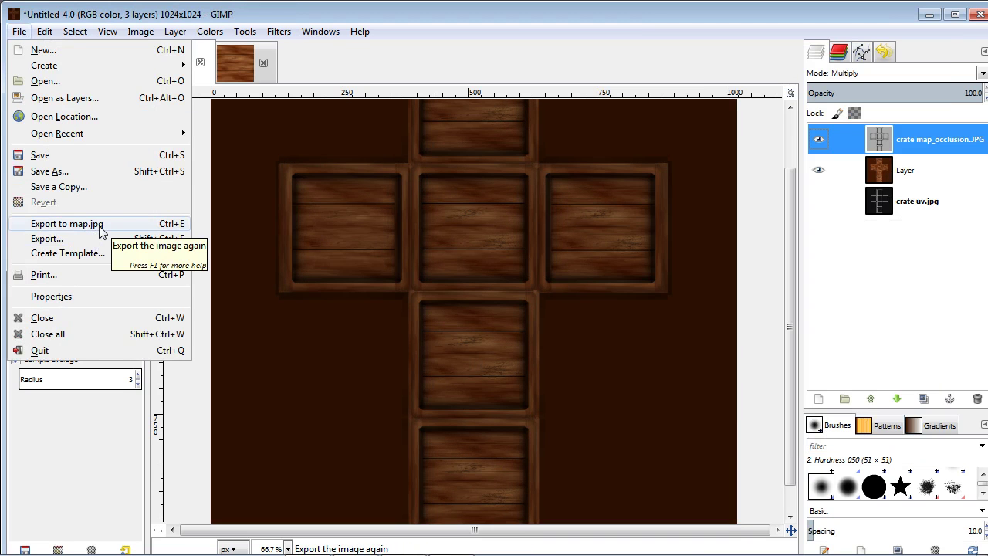
left_click(67, 224)
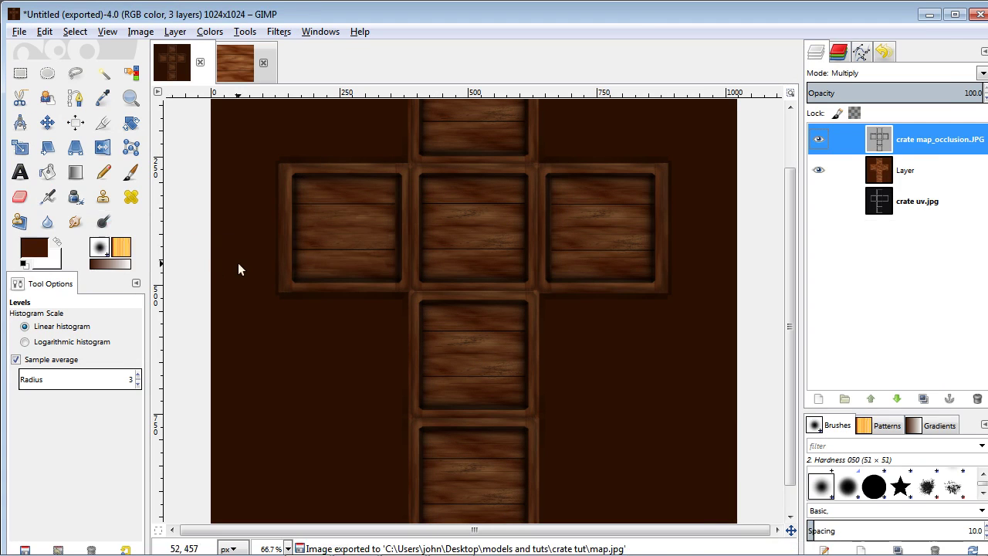
key("alt+Tab")
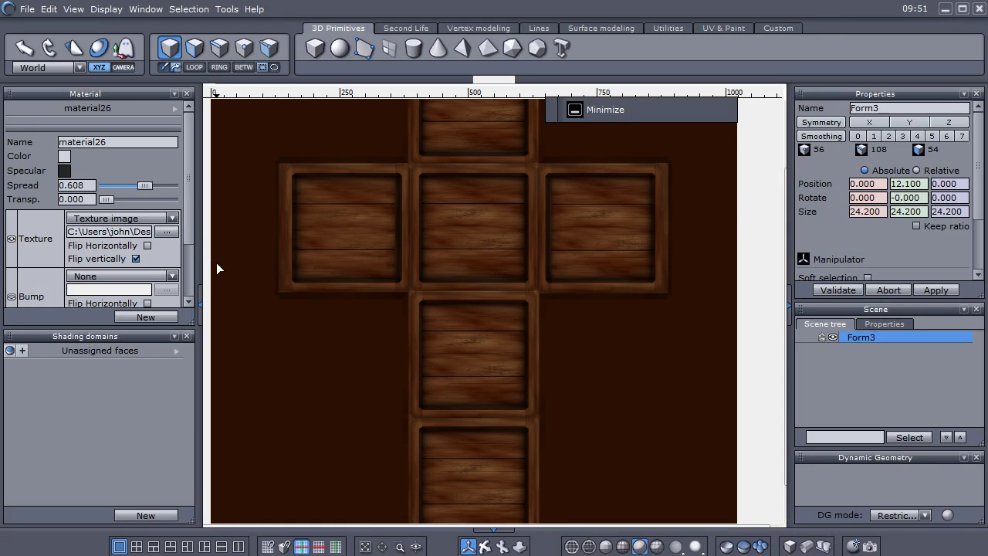
left_click(591, 341)
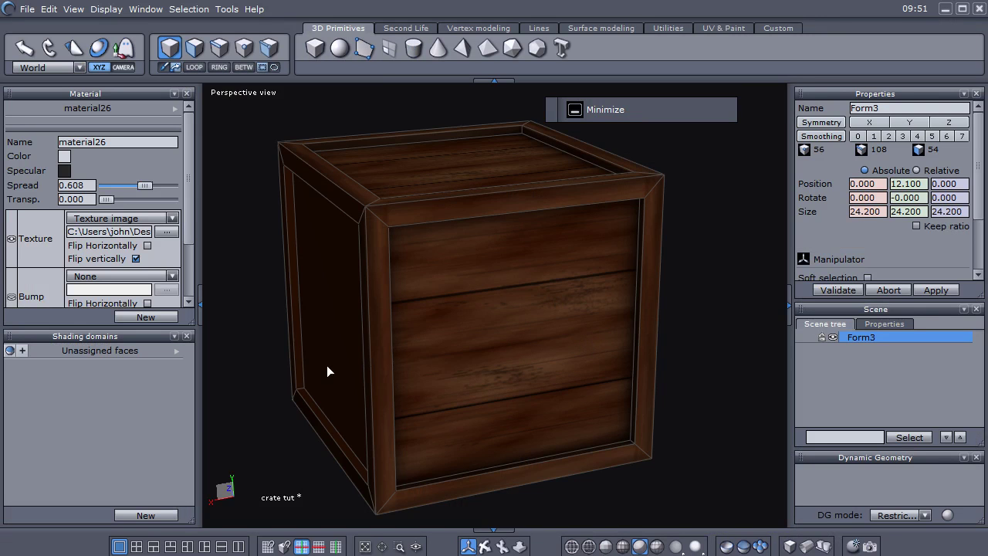
left_click(136, 260)
middle_click_drag(601, 369, 522, 400)
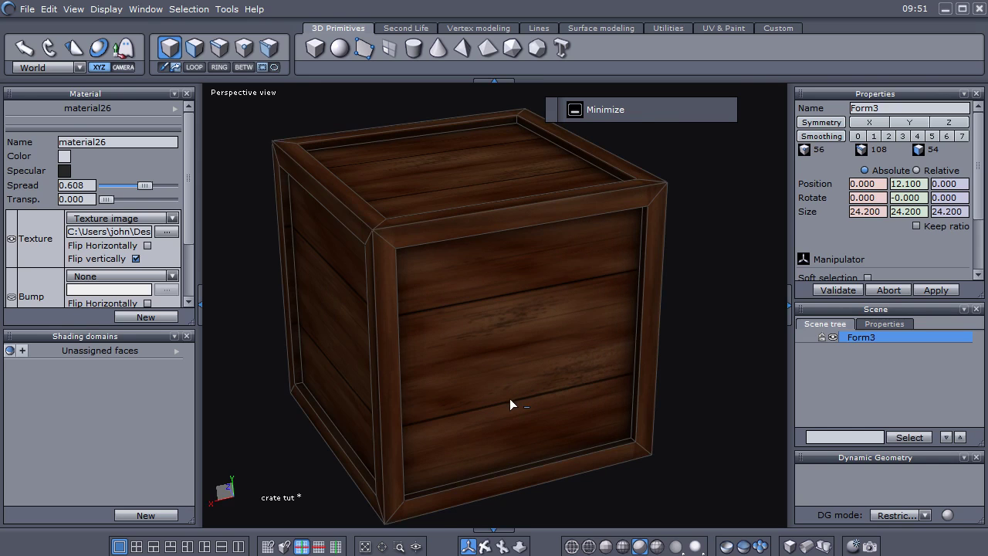
Step: Return to GIMP and undo the Levels adjustment on the occlusion layer
key("ctrl+z")
left_click(500, 388)
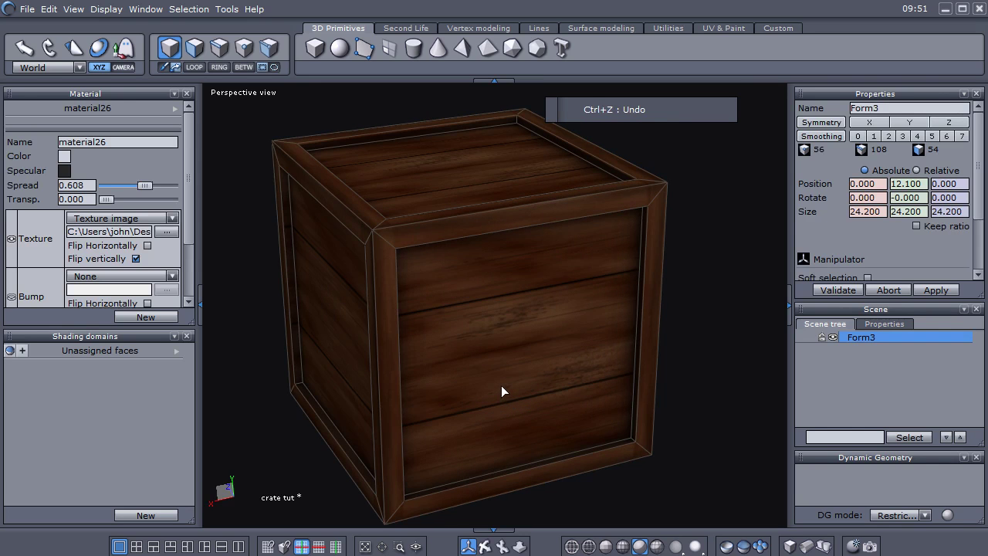
key("alt+Tab")
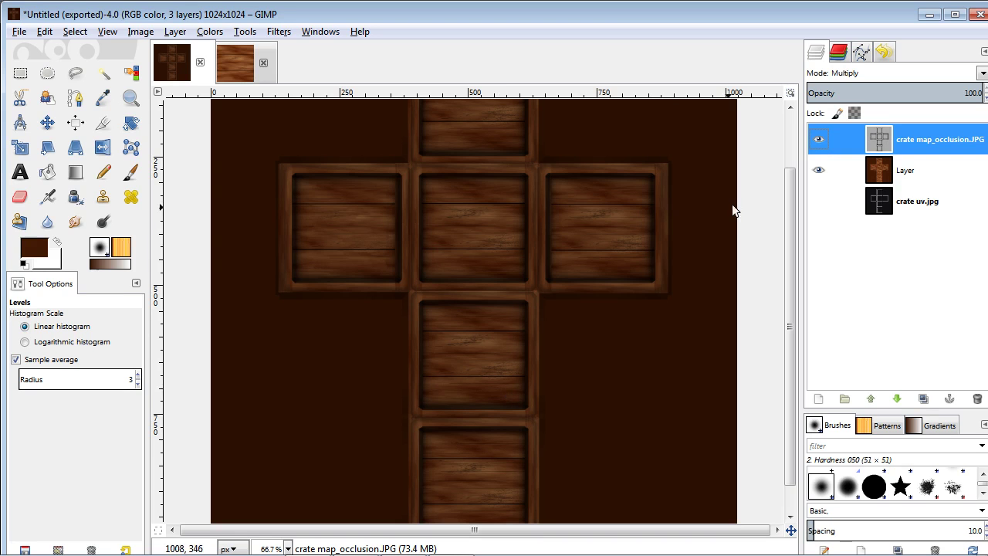
key("ctrl+z")
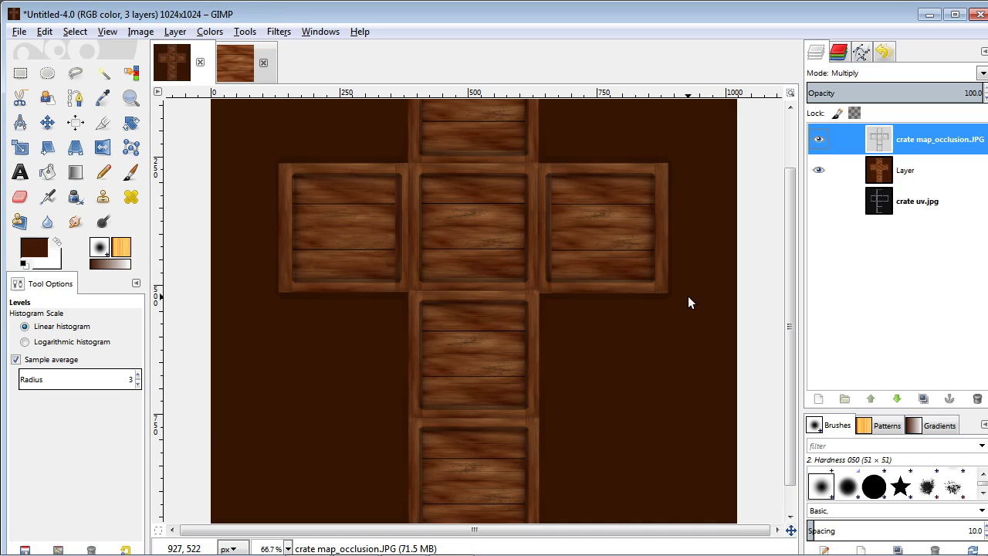
key("alt+Tab")
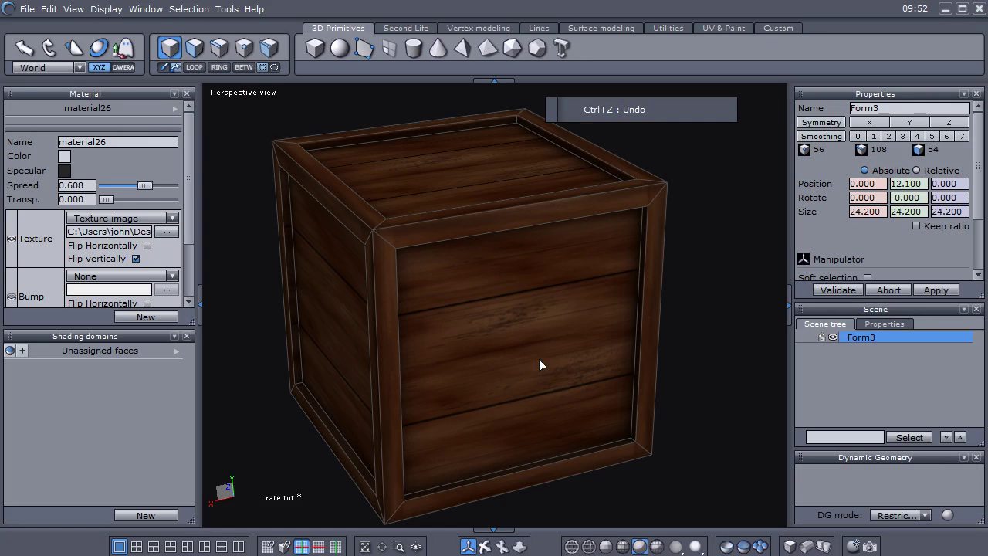
key("alt+Tab")
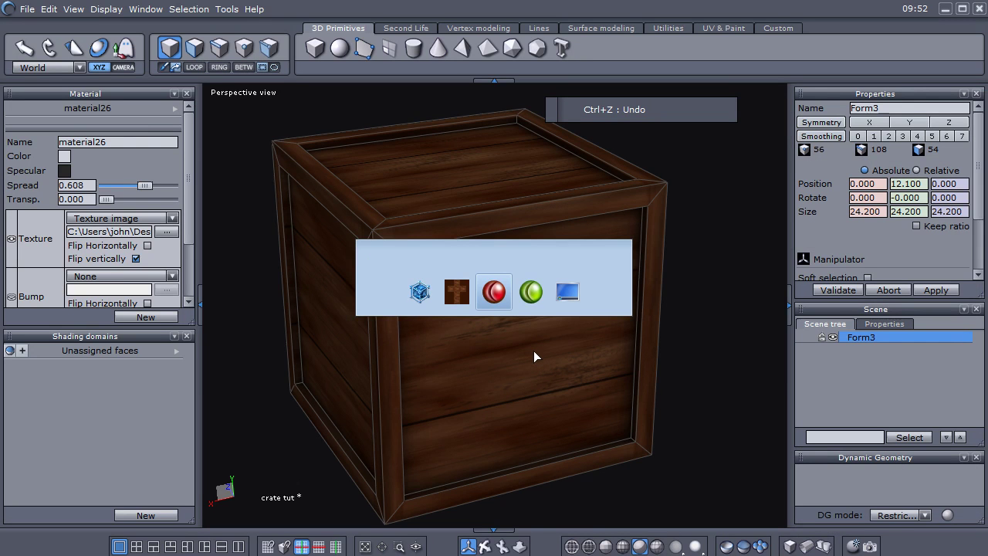
key("alt+Tab")
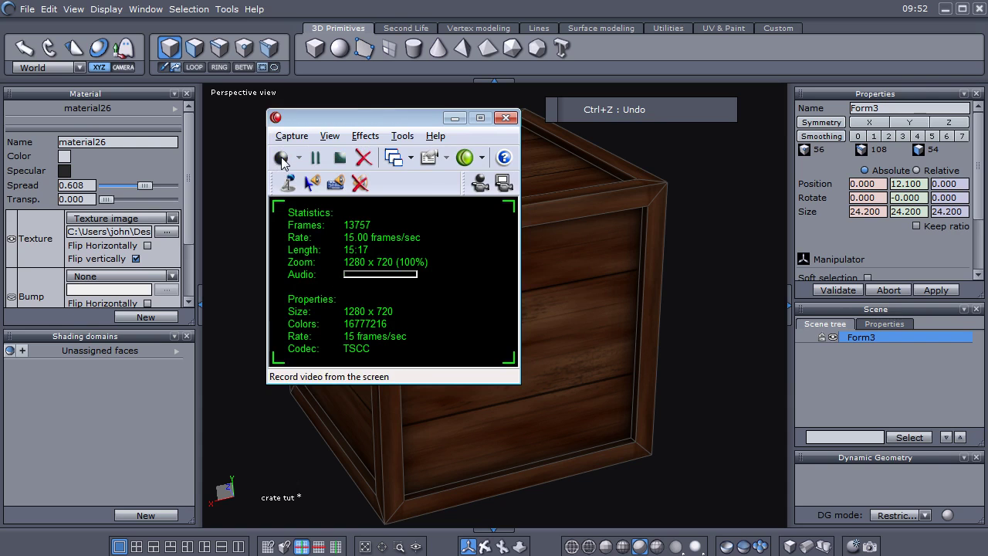
left_click(315, 158)
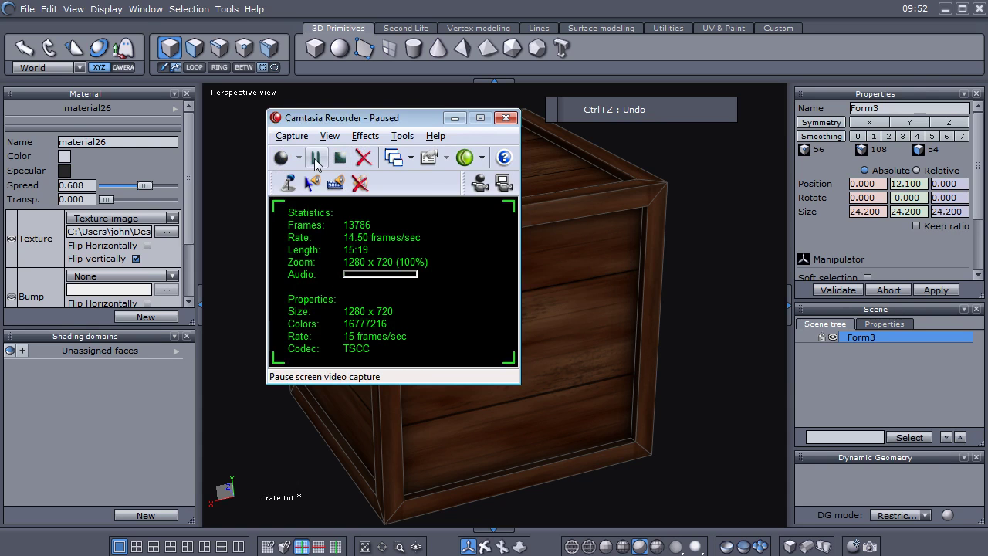
left_click(316, 159)
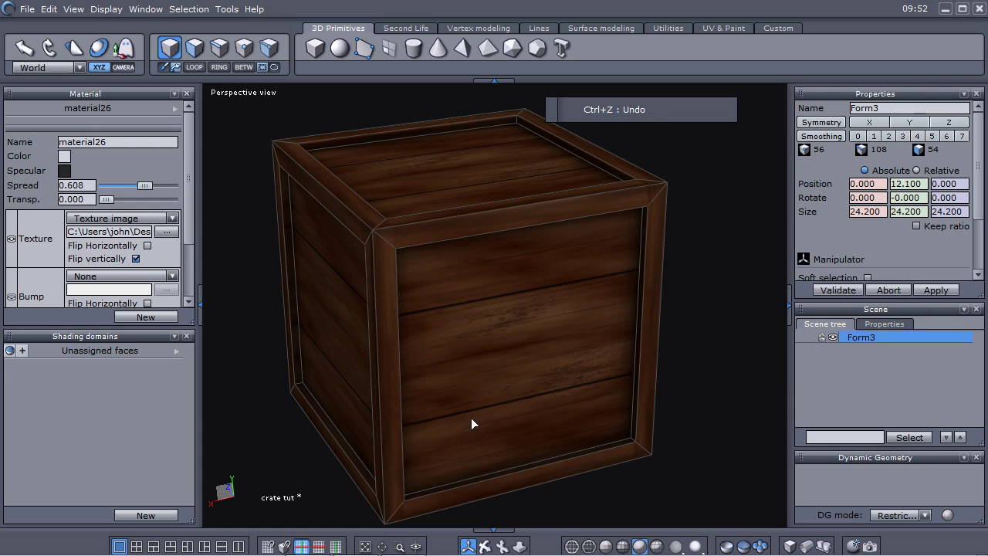
left_click(912, 381)
left_click(571, 370)
Step: Cancel the open Levels adjustment in GIMP, and compare the texture with the crate map_occlusion.JPG layer hidden and shown
key("alt+Tab")
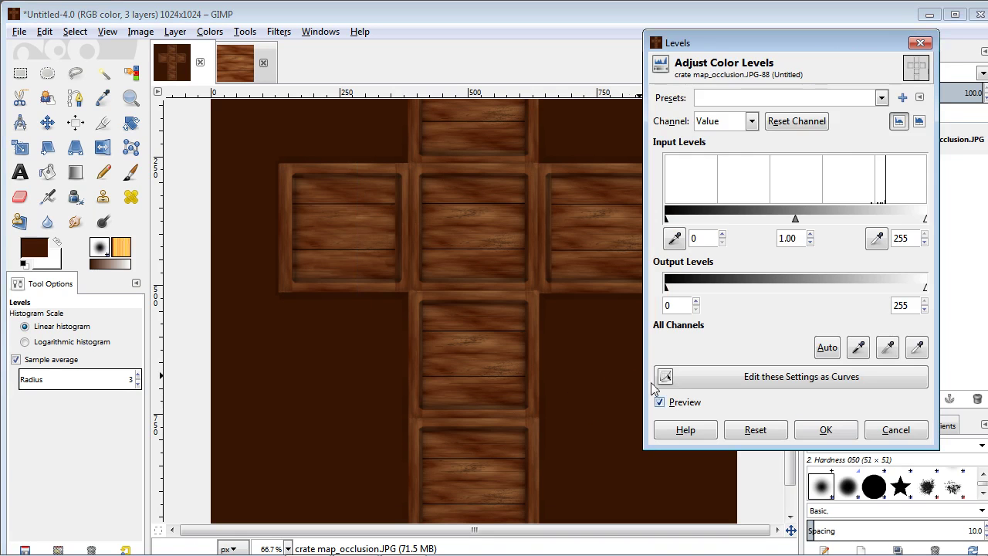
left_click(896, 429)
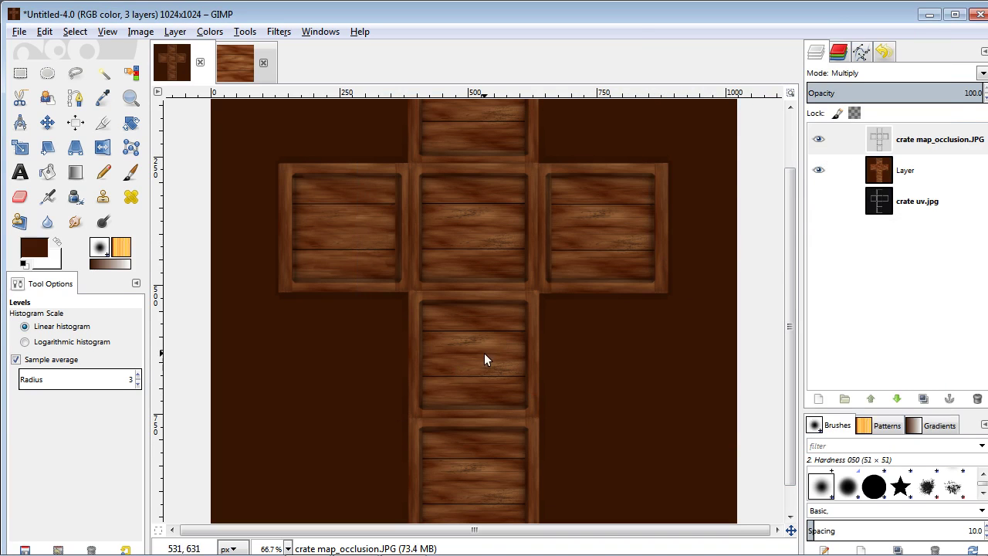
scroll(460, 352, "down", 1, "ctrl")
scroll(461, 353, "up", 1, "ctrl")
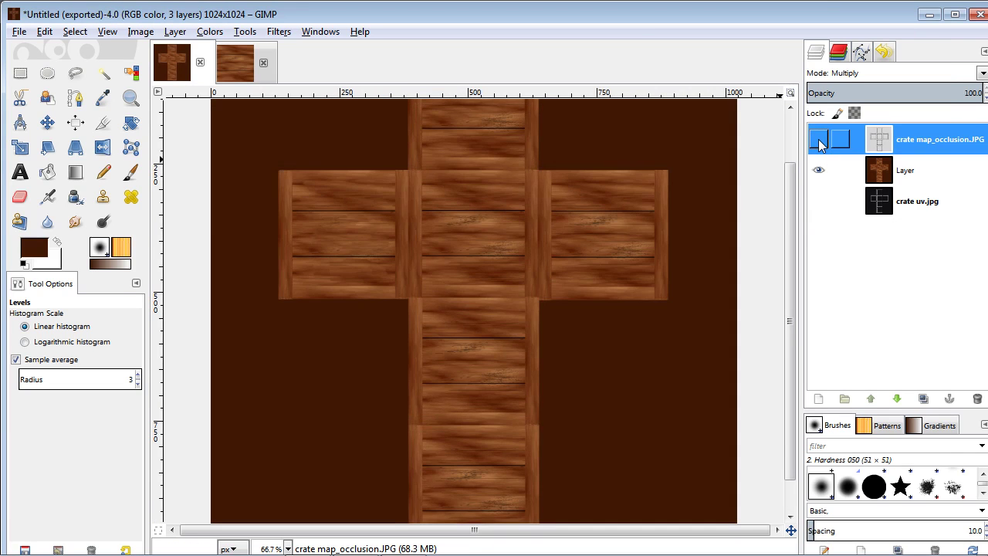
left_click(820, 139)
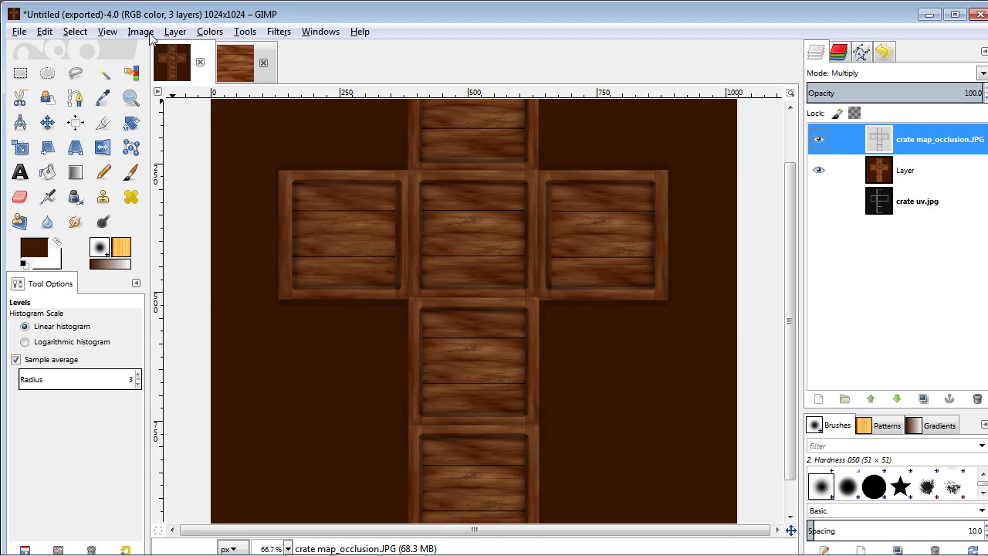
Step: Apply Levels to the crate map_occlusion.JPG layer with a black input level of 40 and midtones of 0.69
left_click(209, 31)
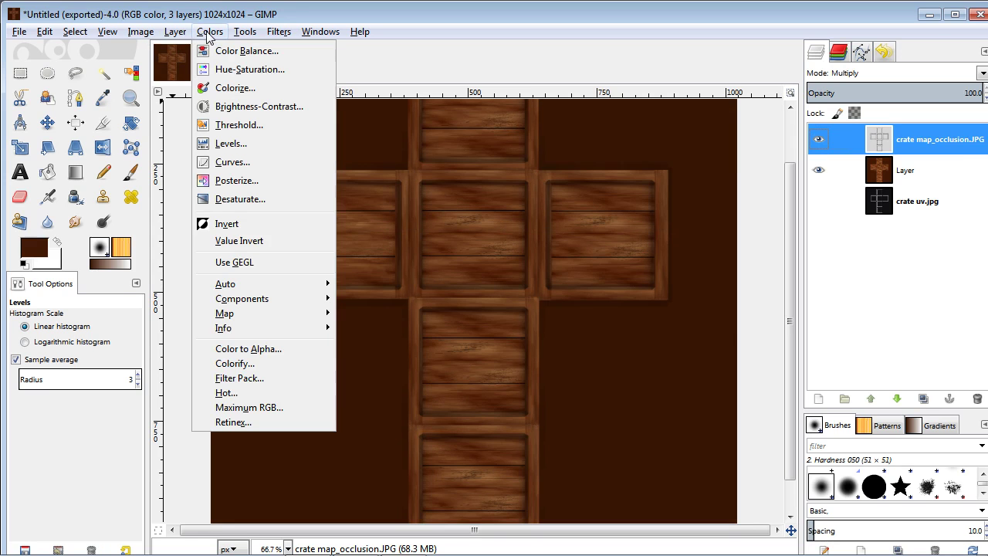
left_click(249, 146)
left_click_drag(797, 219, 831, 227)
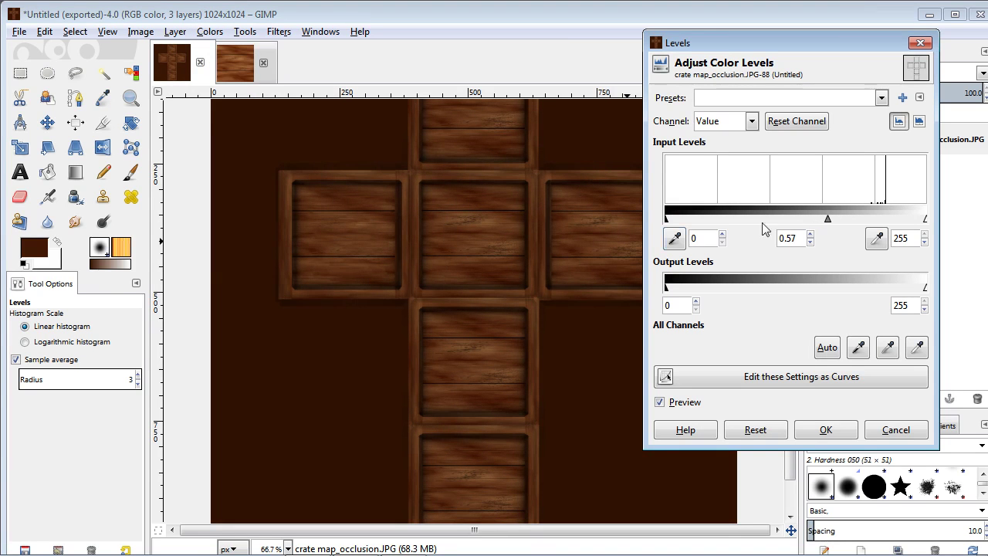
left_click_drag(667, 219, 706, 223)
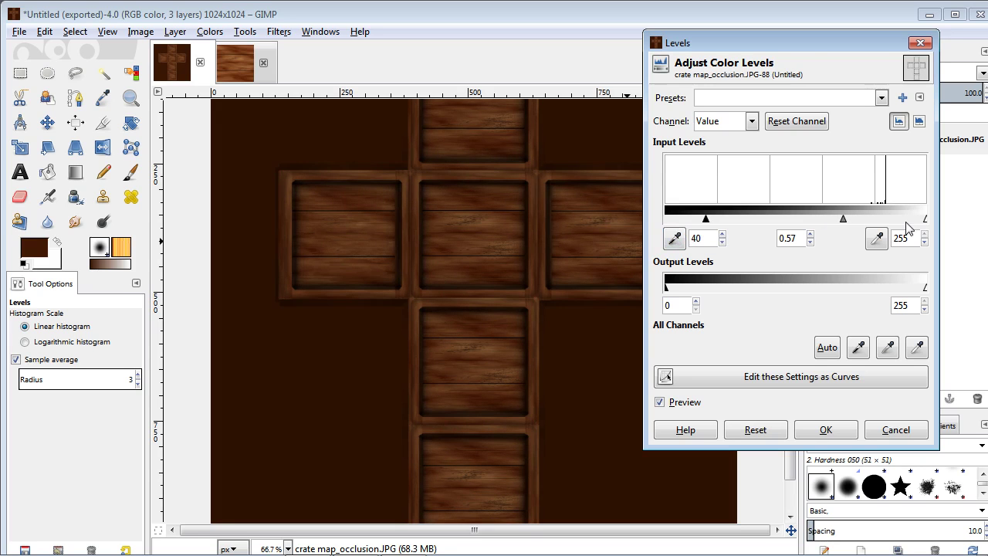
mouse_move(844, 223)
left_mouse_down()
mouse_move(823, 220)
mouse_move(836, 223)
left_mouse_up()
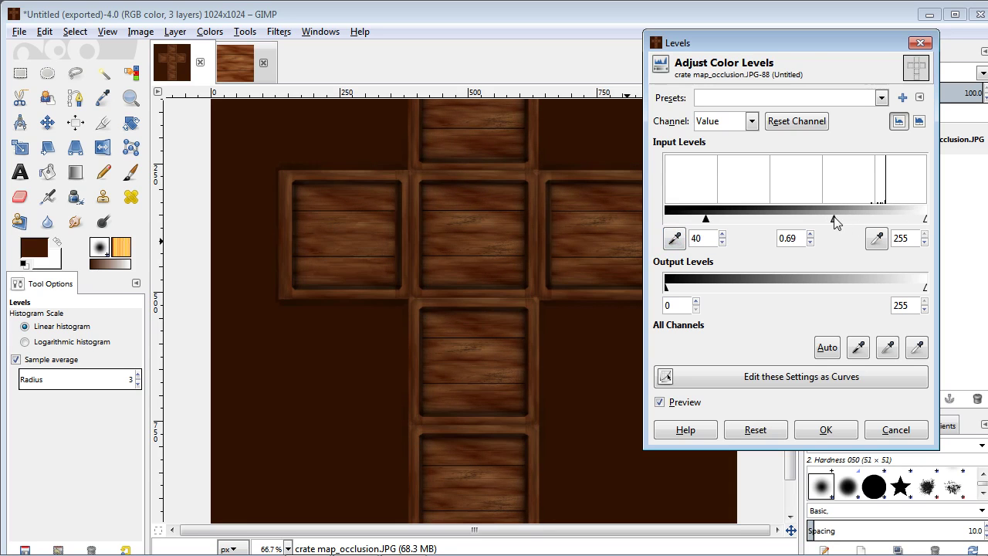
left_click(826, 430)
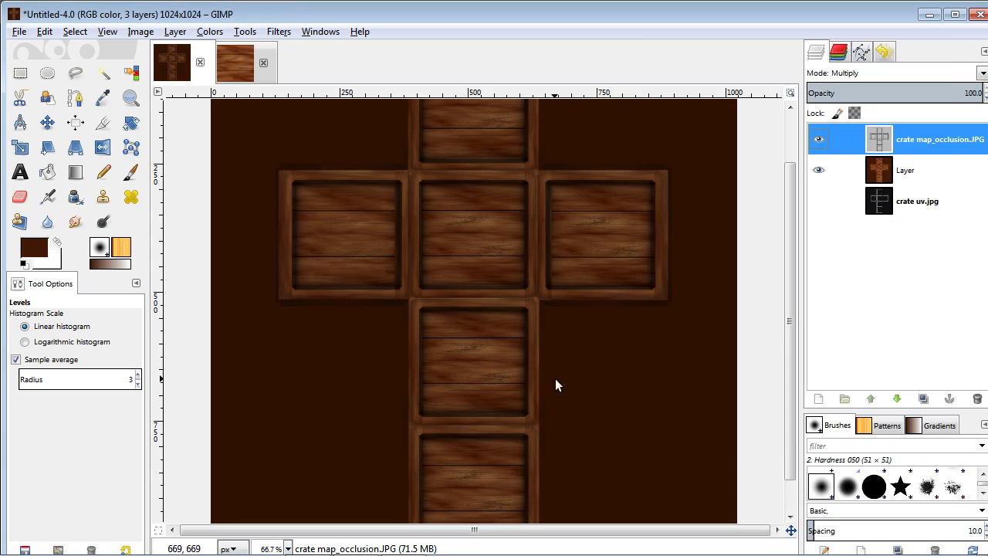
Step: Export the texture to map.jpg and switch to Hexagon
left_click(20, 32)
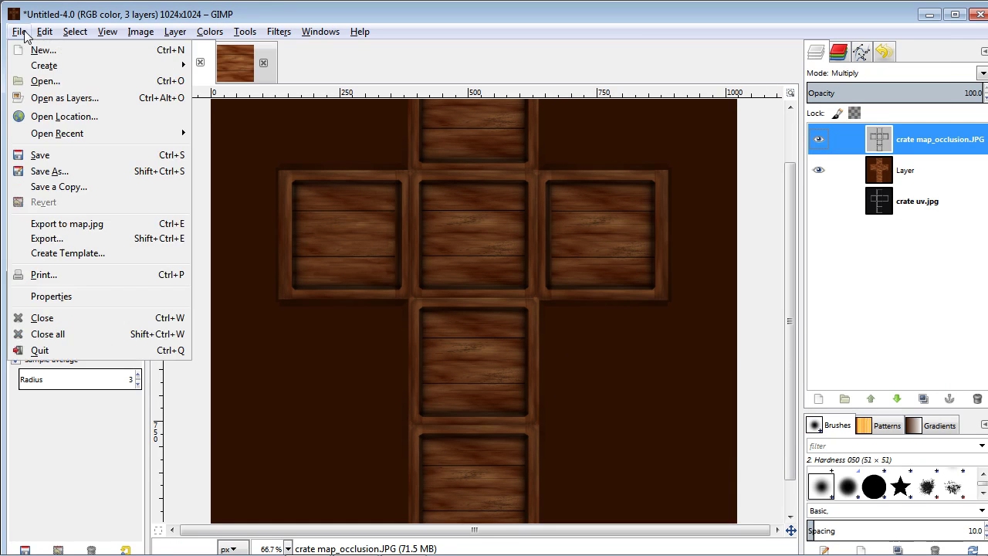
left_click(105, 223)
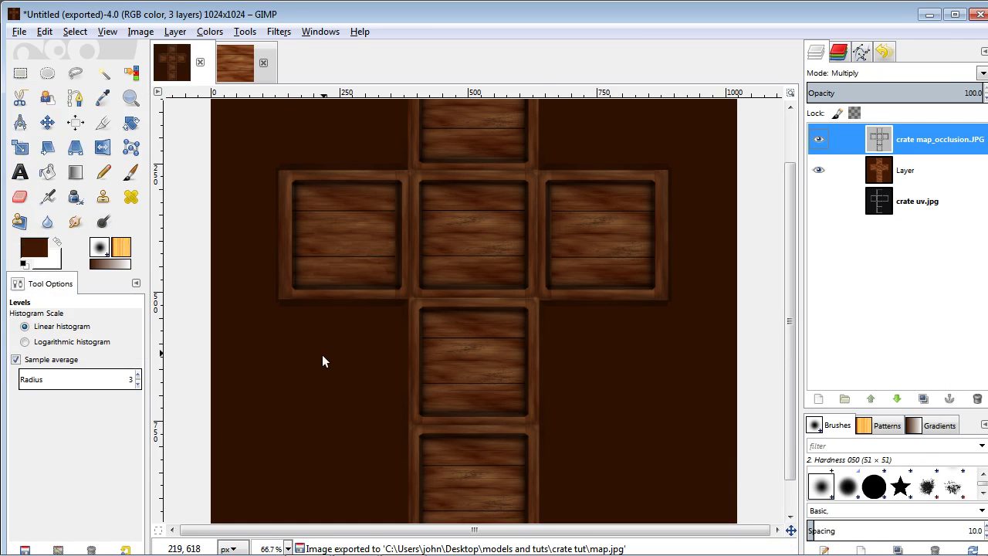
key("alt+Tab")
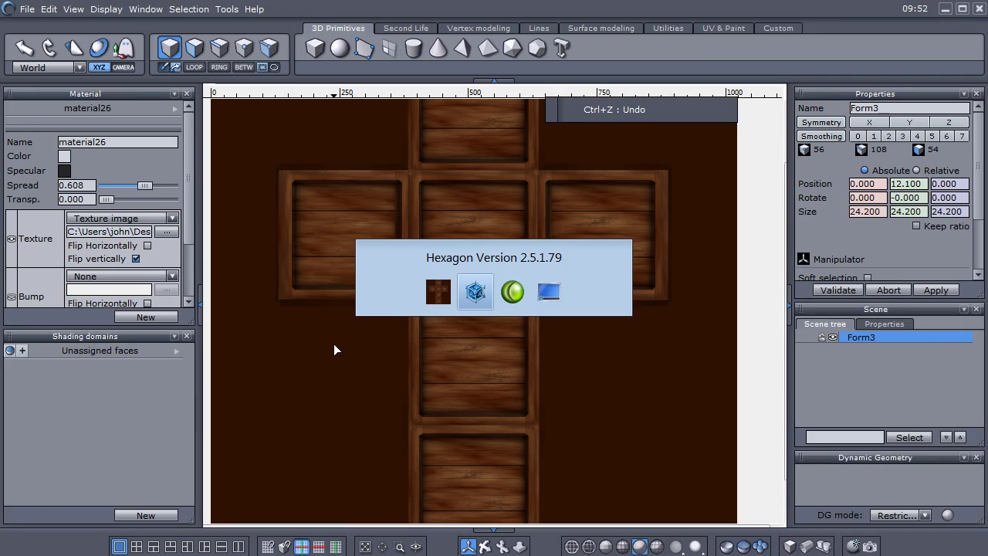
Step: Refresh the exported texture on the crate by toggling its vertical flip, and check the updated faces
left_click(599, 341)
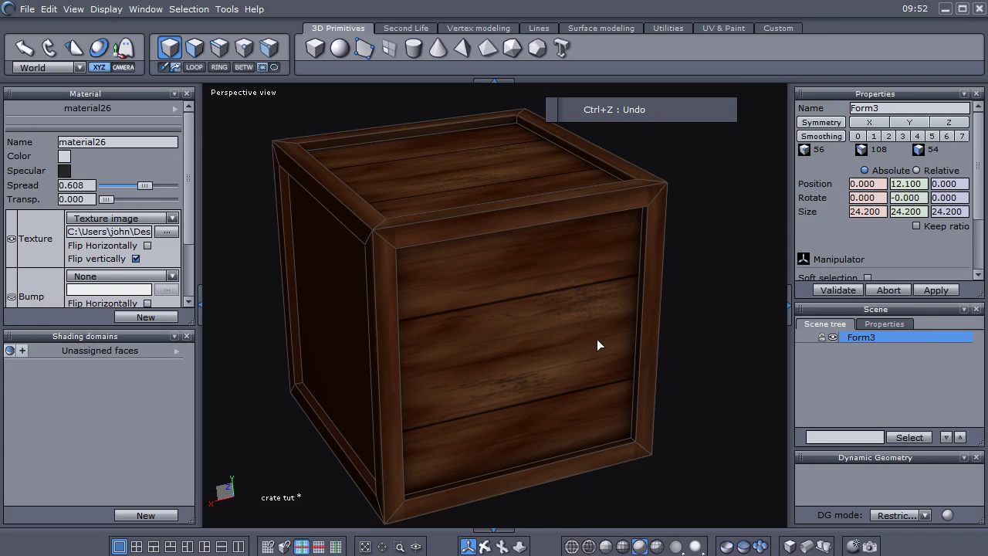
left_click(136, 259)
middle_click_drag(491, 355, 549, 335)
scroll(460, 325, "up", 3)
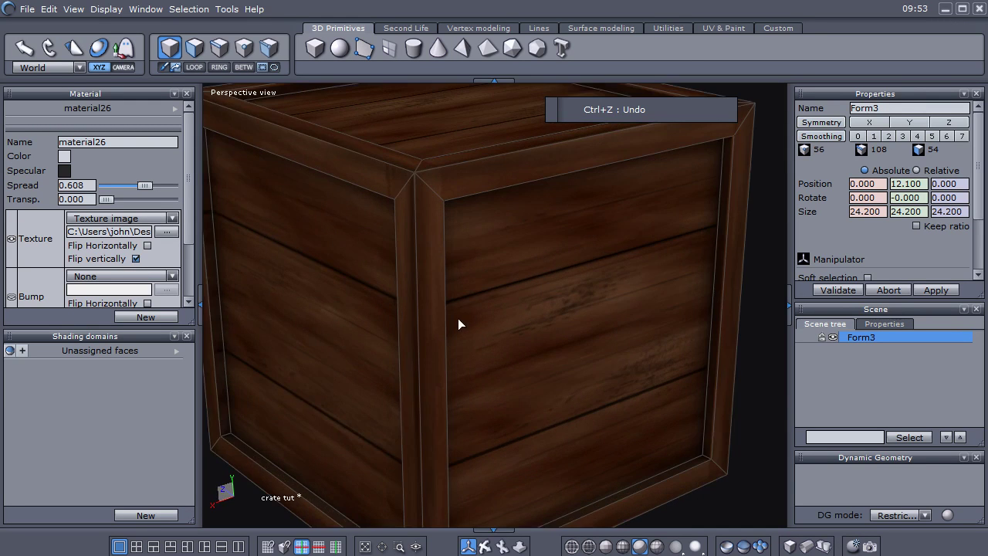
scroll(460, 320, "down", 3)
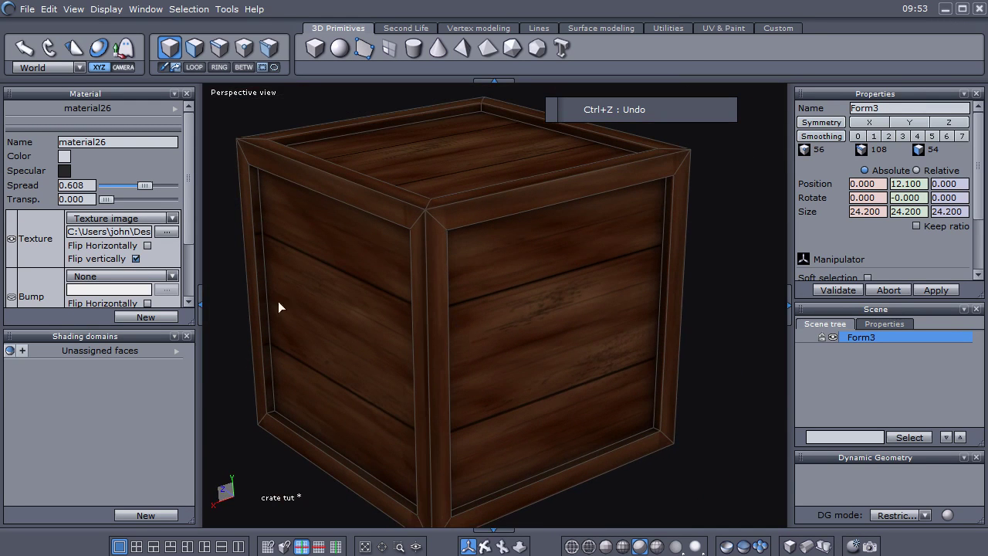
left_click(137, 259)
left_click(137, 260)
Step: Hide the Material and Shading domains panels and deselect the crate to view its texture without the wireframe
left_click(199, 310)
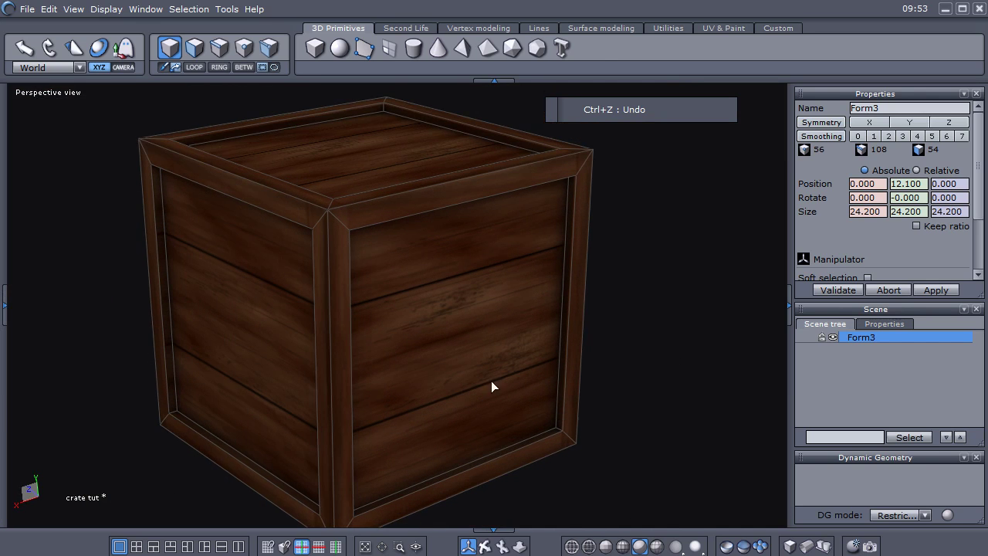
left_click(845, 391)
middle_click_drag(647, 416, 269, 427)
middle_click_drag(322, 390, 509, 403)
scroll(474, 332, "up", 3)
scroll(474, 331, "up", 3)
scroll(358, 365, "down", 4)
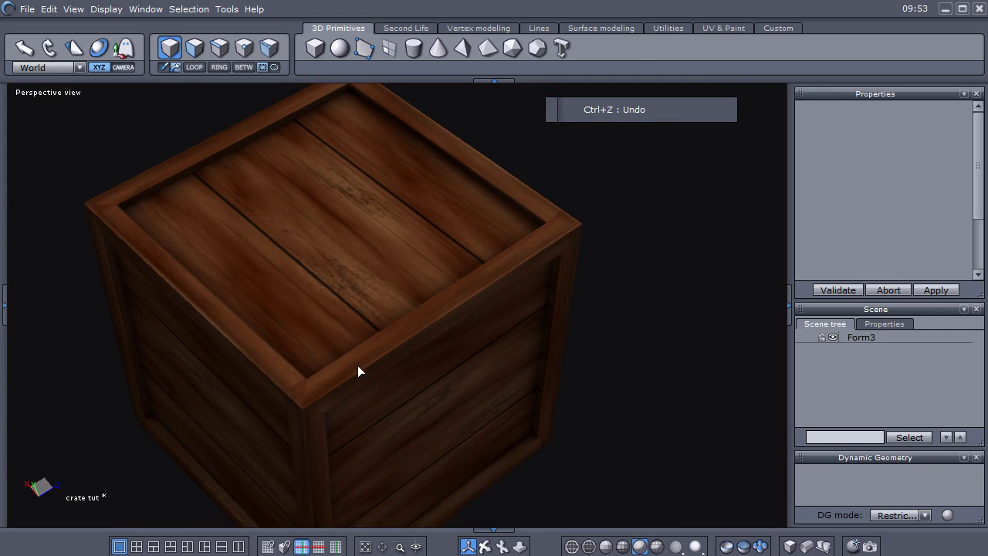
middle_click_drag(406, 384, 303, 413)
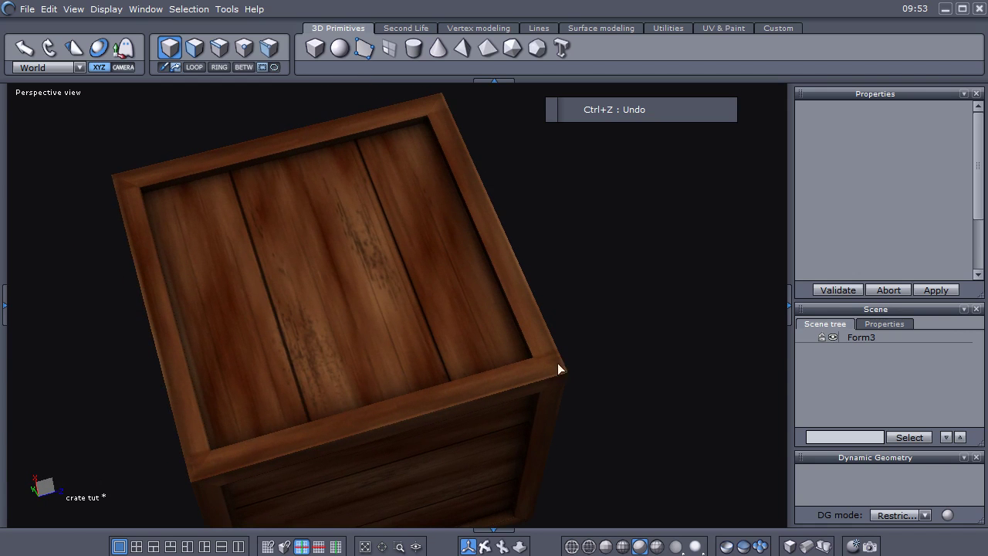
scroll(400, 261, "down", 3)
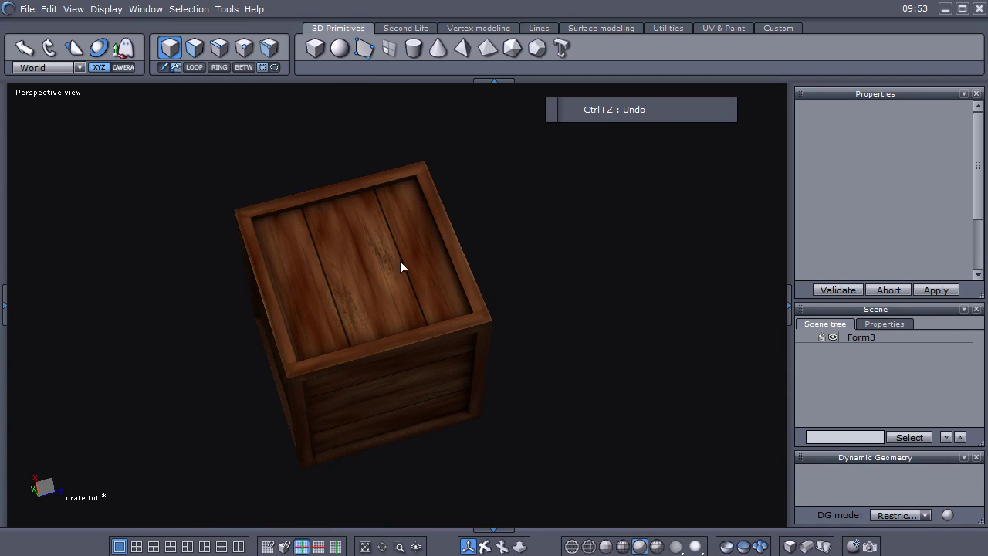
Step: Examine the planks and the occlusion shading around the crate's frame from several angles and distances
middle_click_drag(311, 422, 482, 302)
scroll(417, 298, "up", 4)
scroll(551, 289, "down", 3)
middle_click_drag(551, 289, 529, 352)
scroll(295, 373, "up", 3)
middle_click_drag(465, 369, 532, 264)
scroll(502, 344, "up", 3)
scroll(497, 339, "down", 3)
middle_click_drag(585, 225, 465, 358)
scroll(456, 345, "up", 3)
scroll(470, 353, "up", 2)
scroll(465, 360, "down", 1)
middle_click_drag(482, 391, 524, 375)
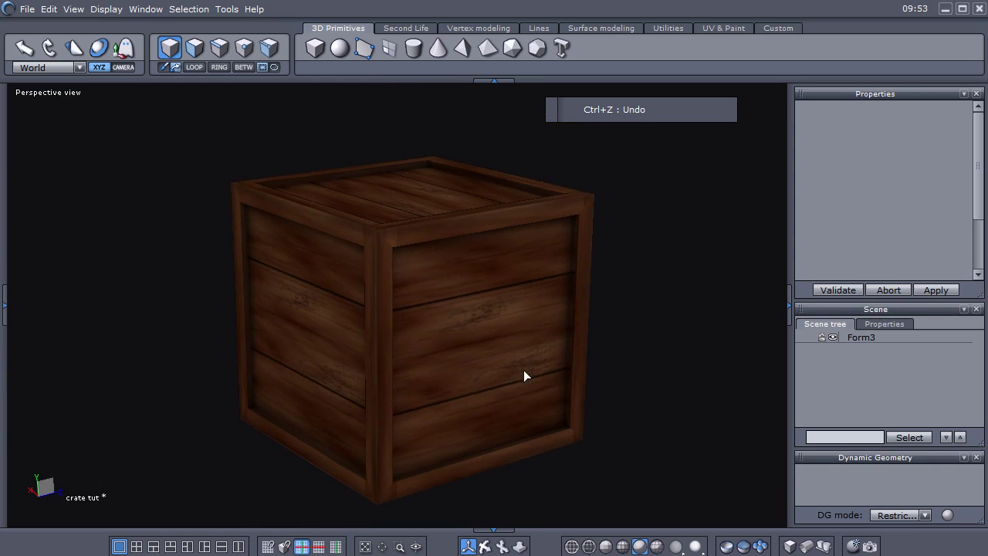
Step: Show the perspective beside a widened UV view, and select Form3 to display its UV layout over the texture
left_click(239, 547)
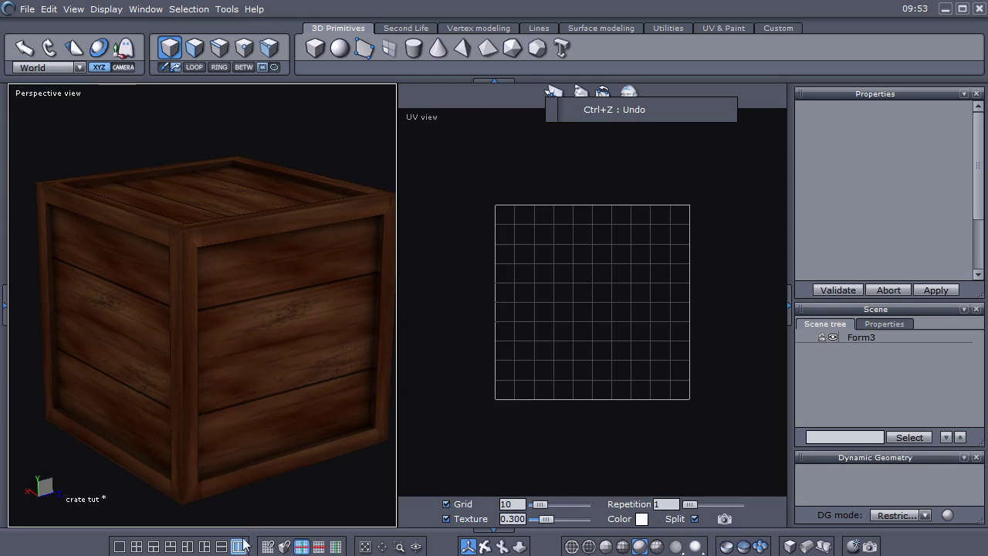
left_click(856, 339)
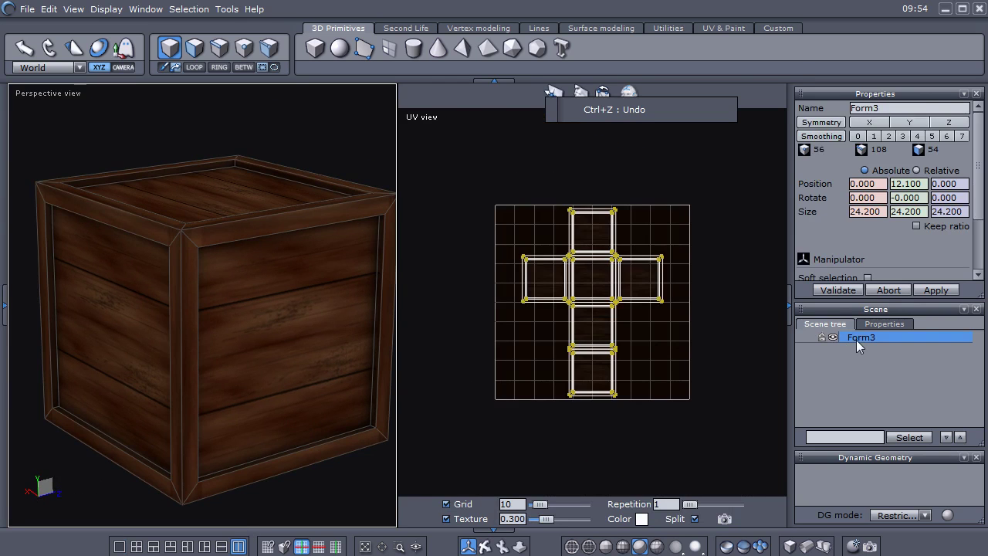
scroll(586, 340, "up", 4)
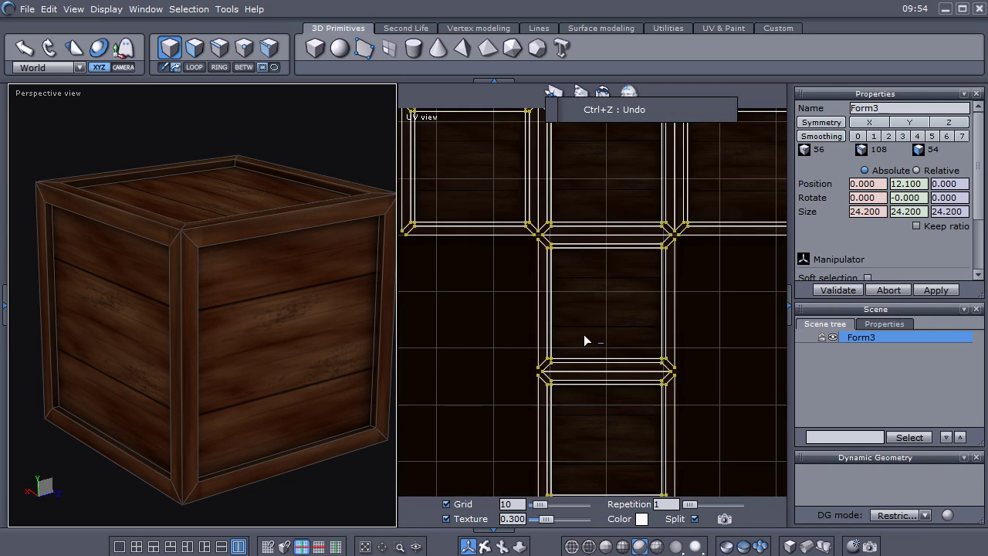
scroll(585, 335, "up", 1)
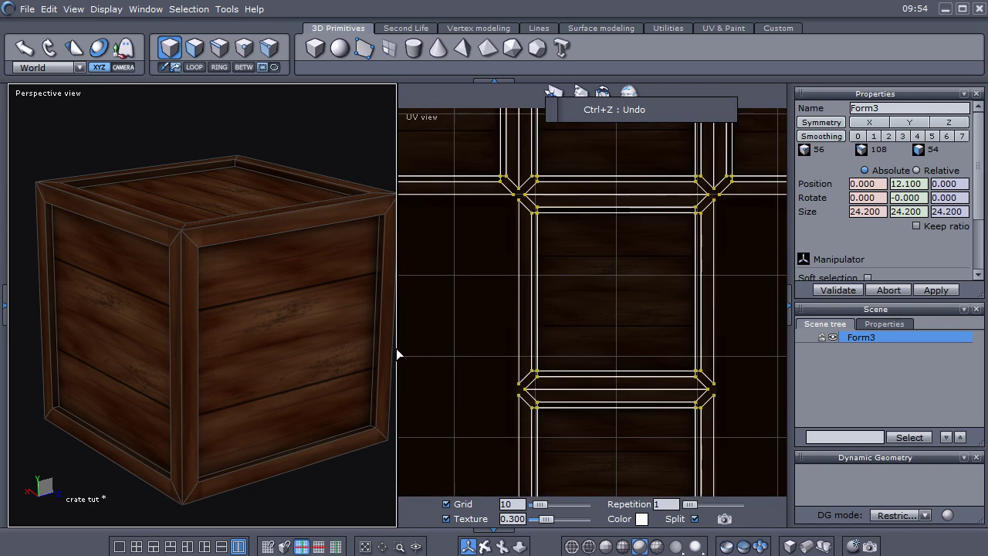
left_click_drag(396, 349, 331, 355)
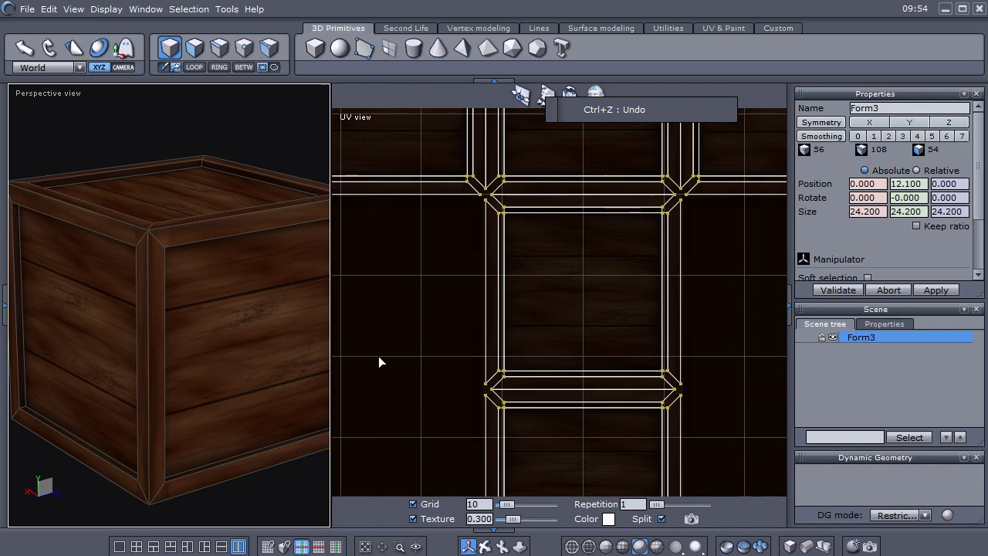
scroll(525, 310, "up", 2)
scroll(526, 310, "down", 3)
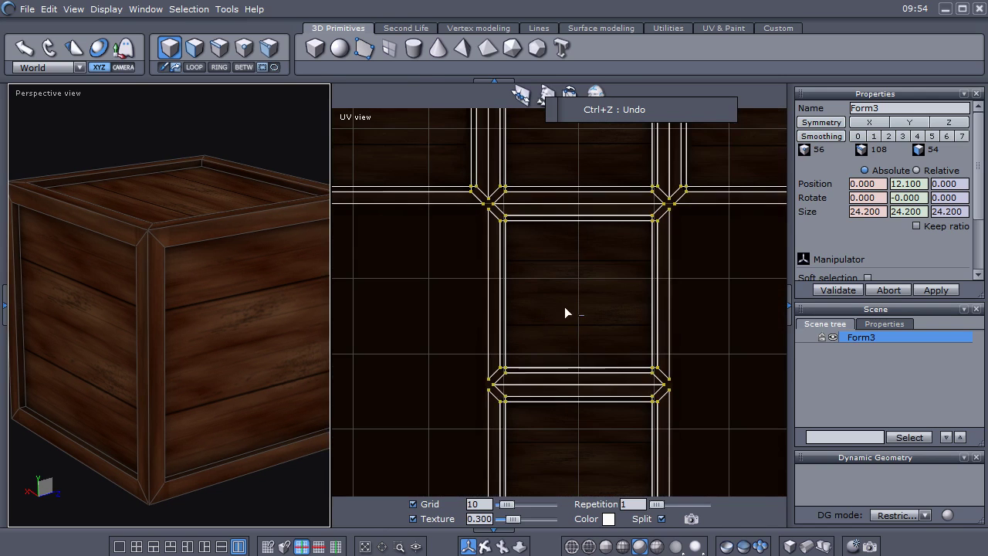
scroll(574, 310, "up", 2)
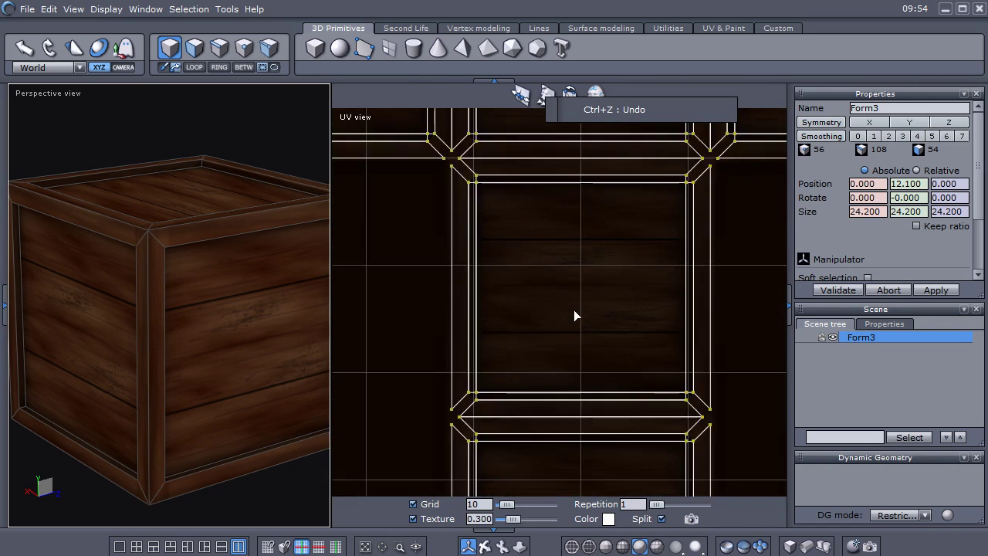
scroll(574, 310, "down", 4)
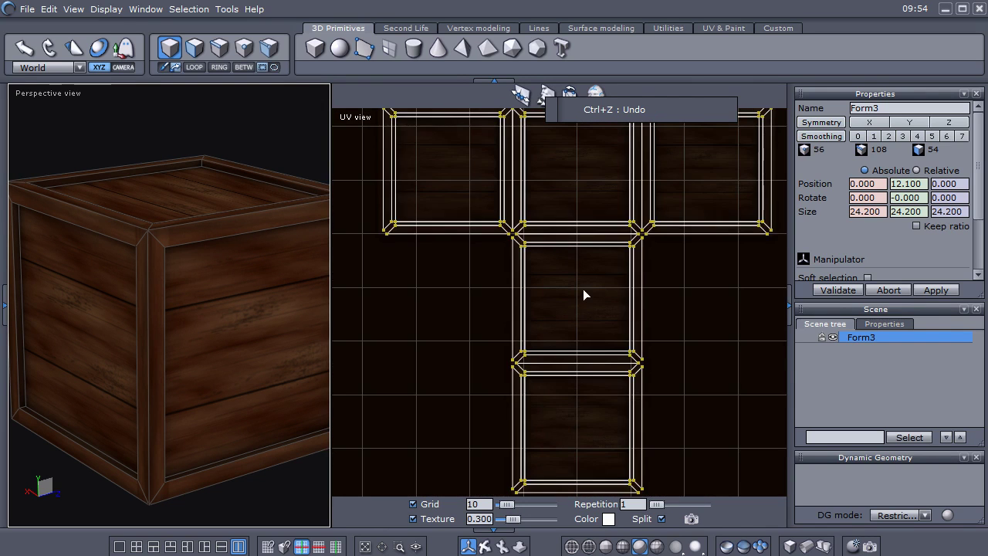
middle_click_drag(584, 292, 556, 490)
scroll(548, 281, "up", 3)
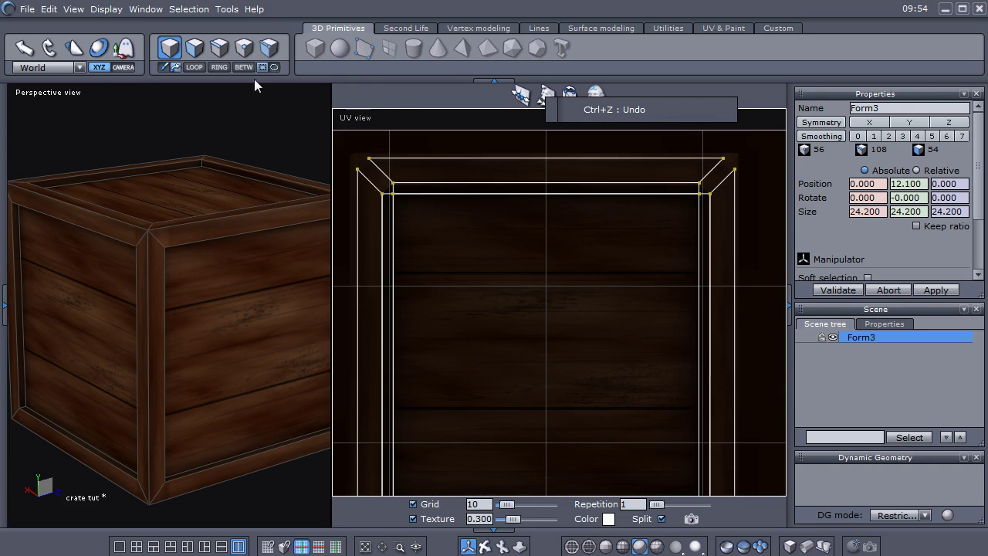
Step: Enable edge selection with the manipulator shown, and select the outer top UV edge of the uppermost crate face
left_click(219, 47)
left_click(409, 159)
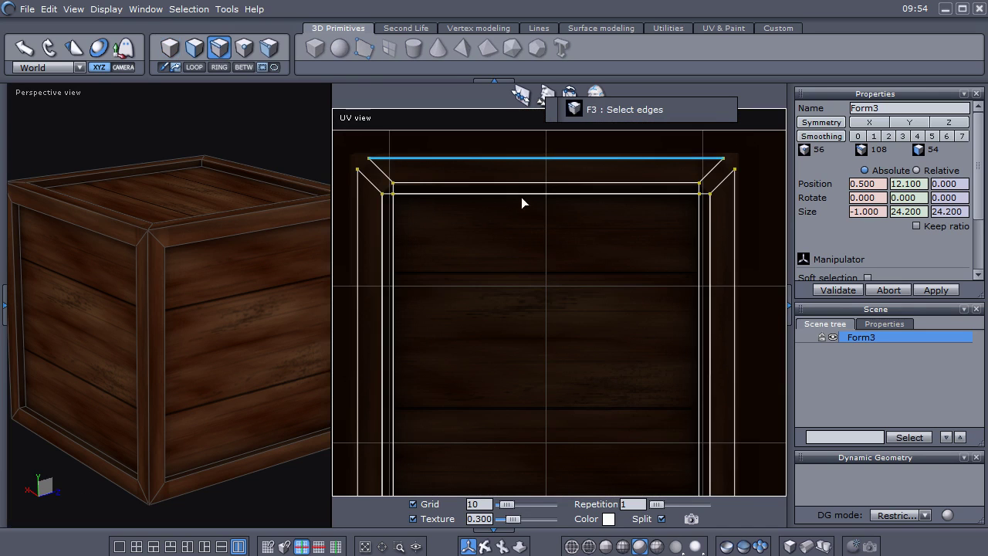
scroll(539, 229, "down", 3)
key("space")
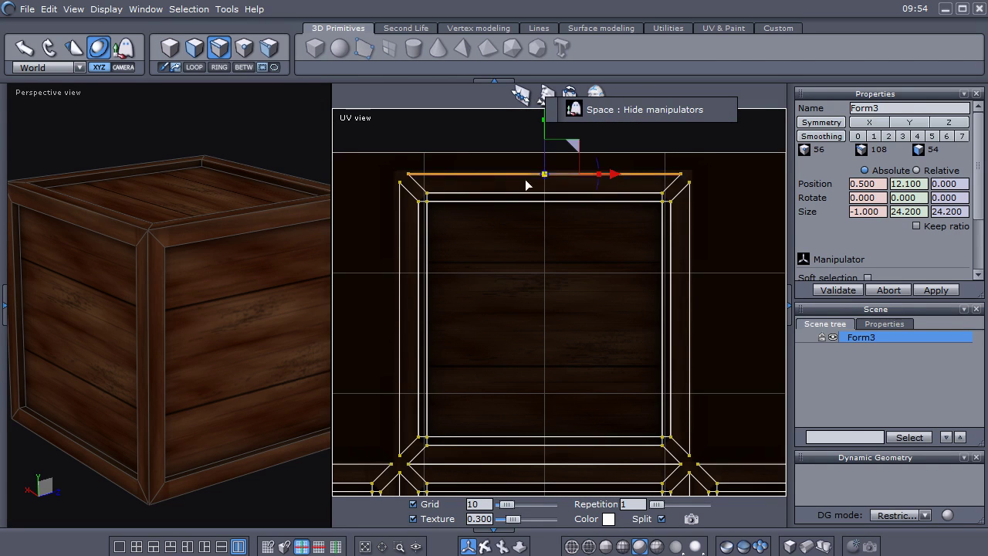
left_click(258, 170)
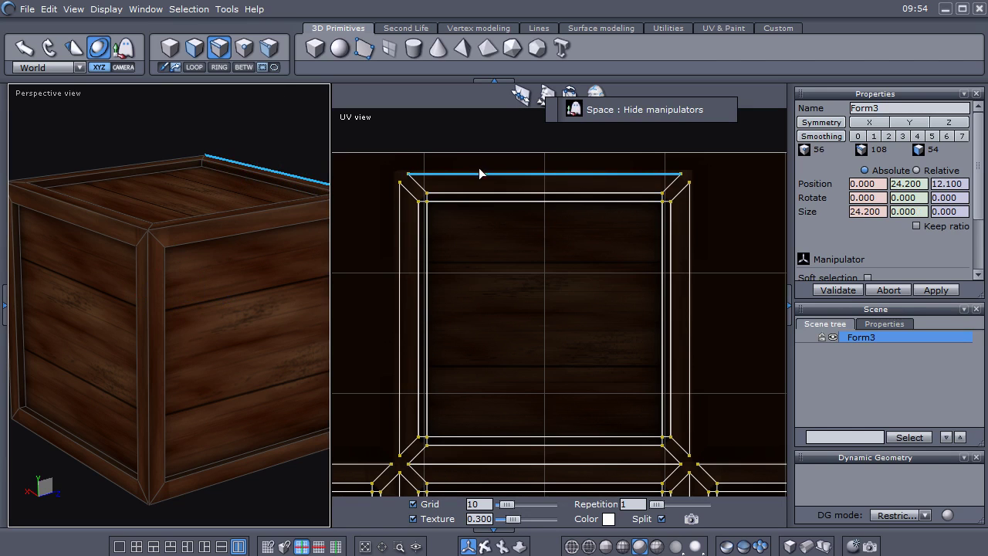
left_click(529, 174)
middle_click_drag(512, 158, 495, 205)
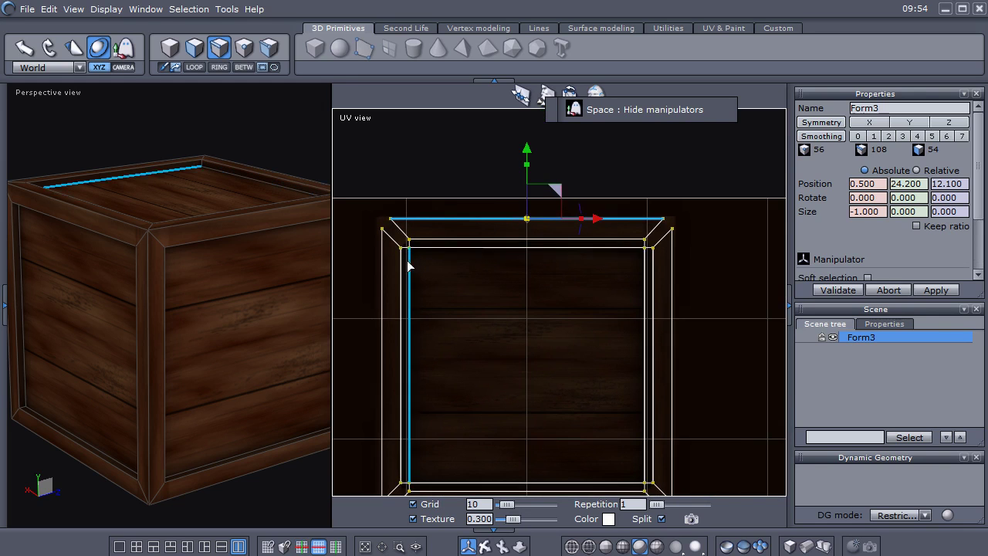
Step: Select the outer left UV edge of the uppermost crate face and nudge it slightly outward
scroll(407, 265, "up", 2)
left_click(374, 275)
left_click_drag(446, 417, 437, 415)
scroll(483, 328, "down", 1)
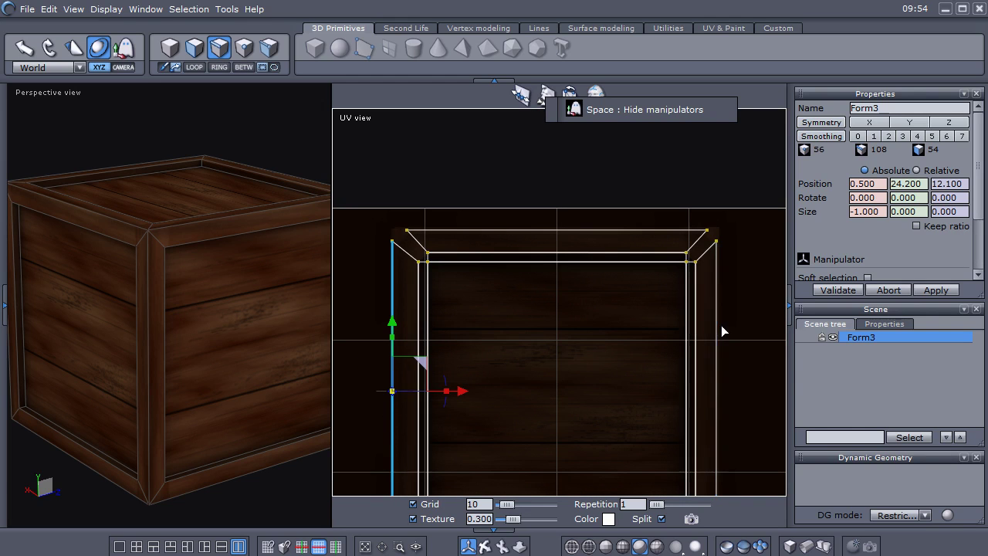
Step: Examine how the UV edges meet the texture at the lower left corner of the uppermost face
middle_click_drag(545, 355, 546, 154)
middle_click_drag(495, 387, 567, 188)
scroll(473, 327, "up", 3)
middle_click_drag(471, 328, 414, 398)
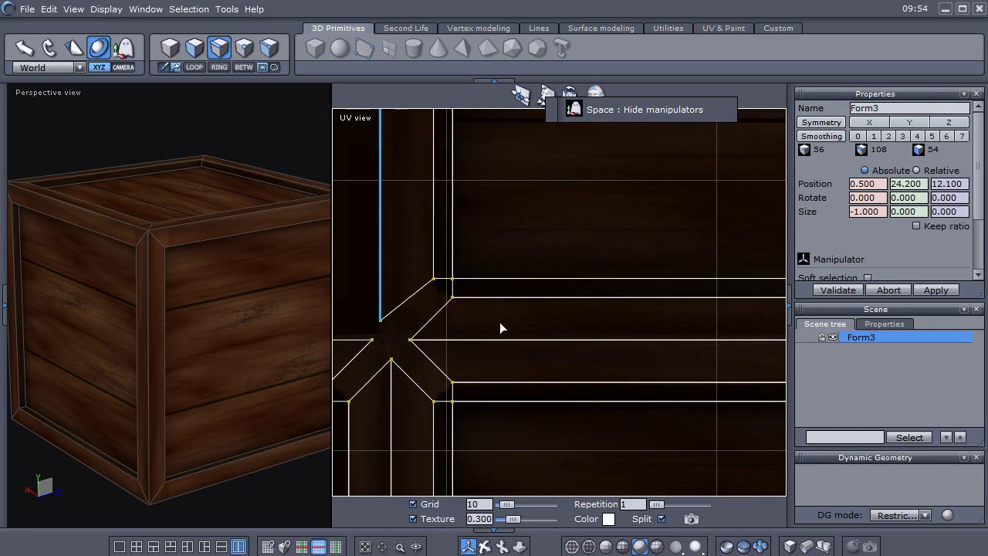
scroll(499, 325, "down", 1)
scroll(502, 321, "down", 2)
middle_click_drag(505, 313, 543, 347)
middle_click_drag(234, 368, 240, 444)
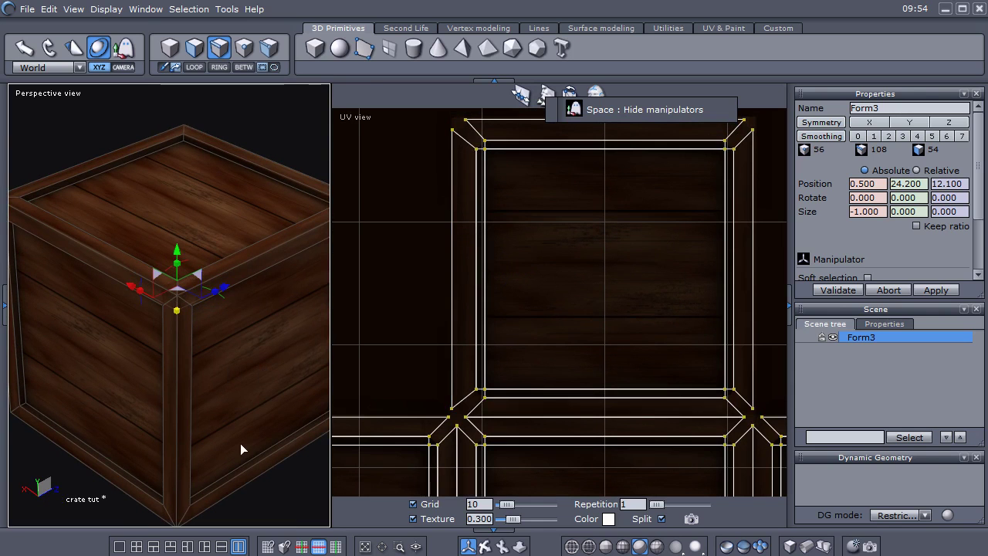
Step: Restore the single perspective view and deselect the crate
left_click(119, 547)
scroll(485, 361, "up", 5)
scroll(485, 368, "down", 3)
middle_click_drag(485, 368, 545, 342)
scroll(495, 337, "down", 3)
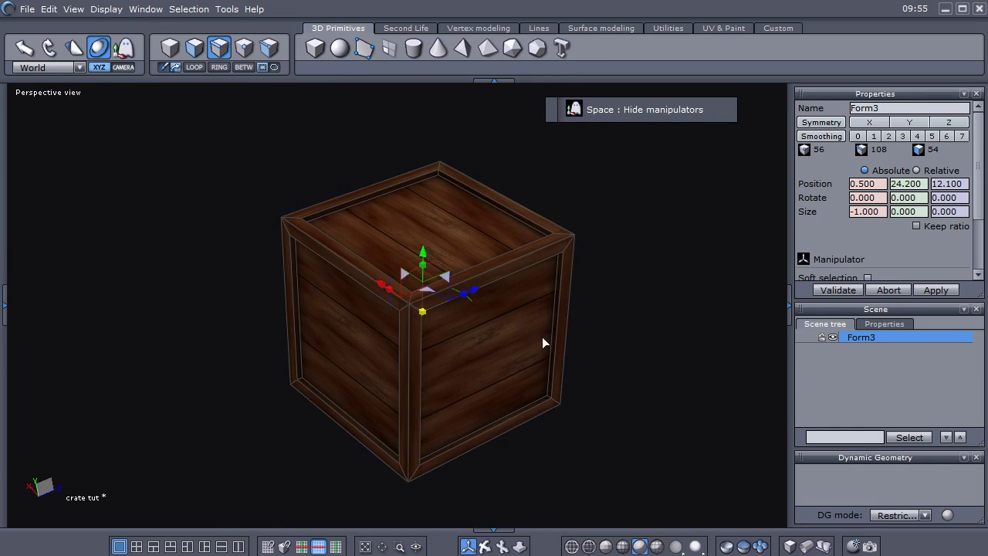
scroll(484, 344, "up", 3)
mouse_move(474, 340)
middle_mouse_down()
mouse_move(466, 410)
mouse_move(489, 388)
mouse_move(447, 374)
mouse_move(561, 311)
mouse_move(510, 352)
mouse_move(478, 354)
mouse_move(482, 338)
middle_mouse_up()
scroll(494, 355, "down", 3)
left_click(668, 396)
Step: Examine the finished wooden texture on the crate's sides and top, close up and from different angles
scroll(530, 374, "up", 5)
middle_click_drag(529, 374, 494, 412)
scroll(464, 411, "down", 3)
middle_click_drag(435, 411, 566, 409)
scroll(437, 389, "up", 3)
scroll(441, 379, "down", 3)
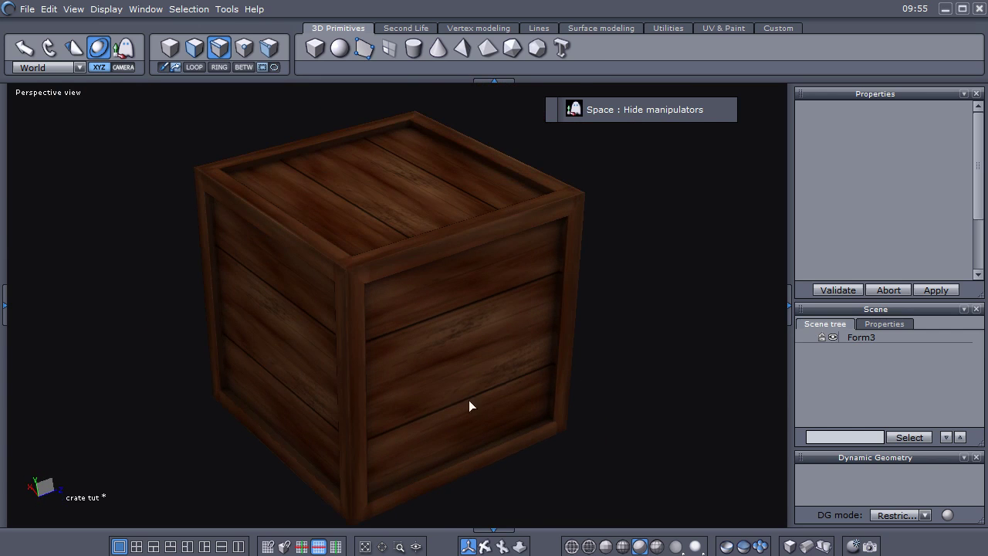
scroll(463, 394, "up", 3)
scroll(475, 388, "down", 3)
middle_click_drag(494, 393, 490, 298)
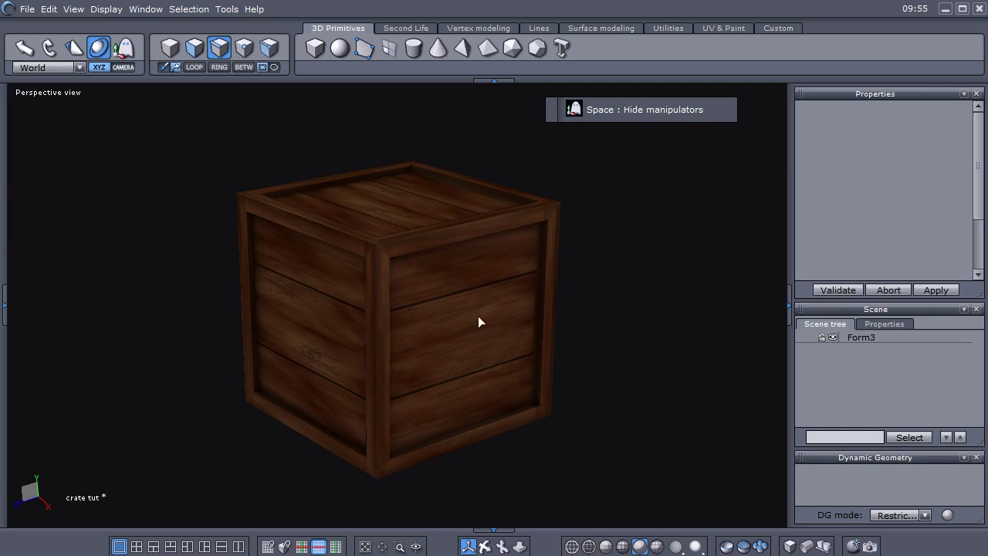
scroll(320, 357, "up", 4)
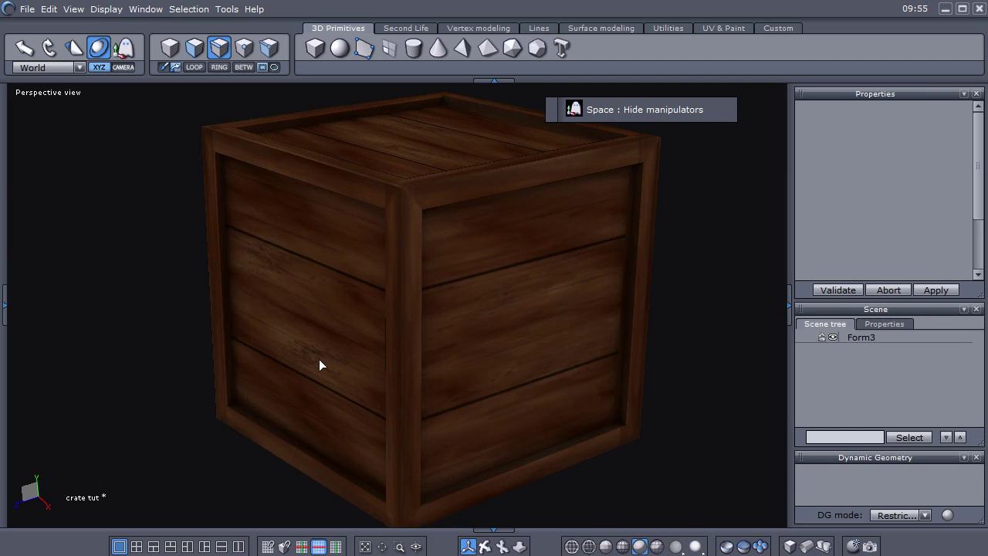
scroll(321, 358, "down", 3)
middle_click_drag(437, 364, 405, 348)
scroll(406, 349, "up", 2)
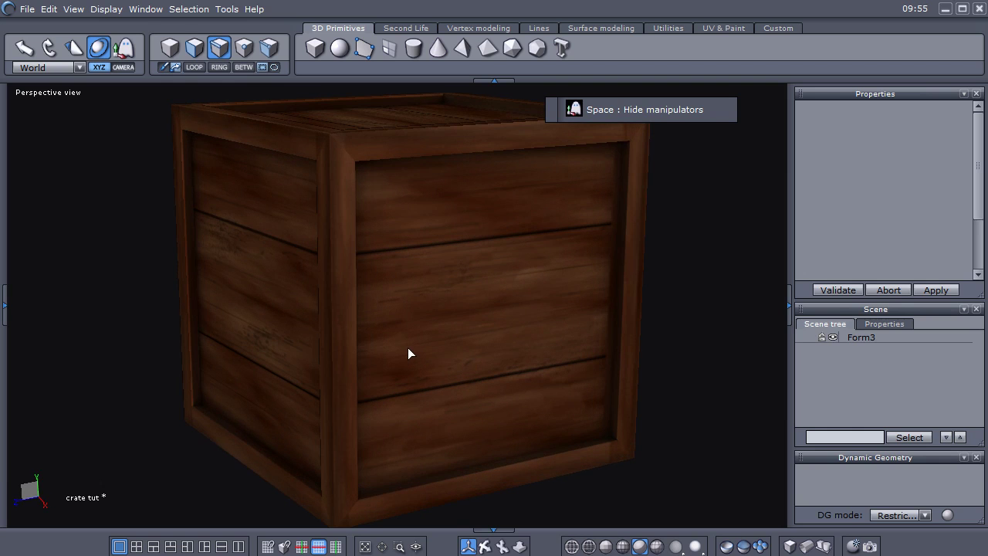
middle_click_drag(209, 317, 203, 342)
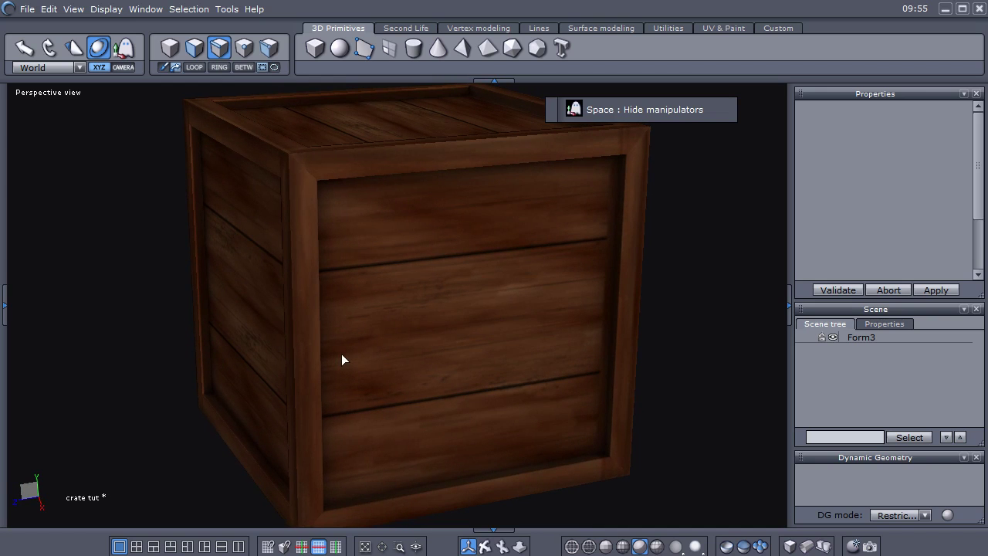